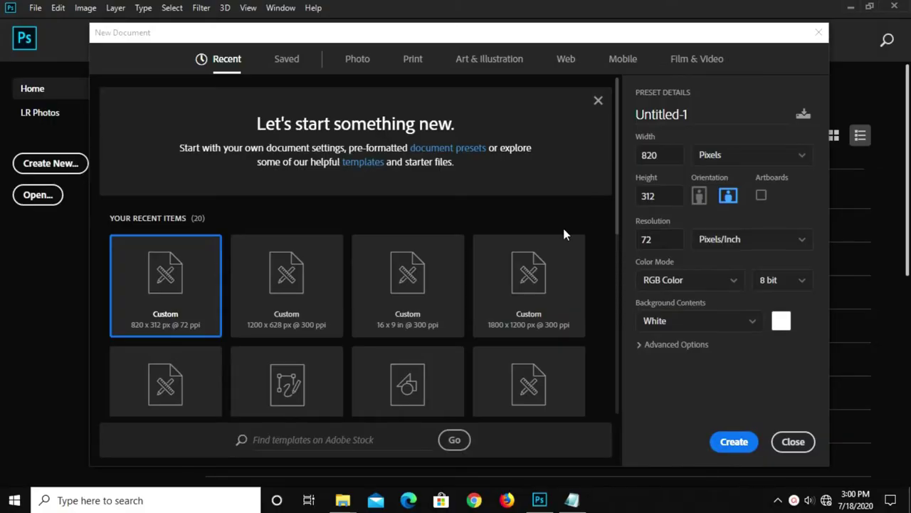
- Create a new 820 × 312 px blank document at 72 ppi
left_click(653, 154)
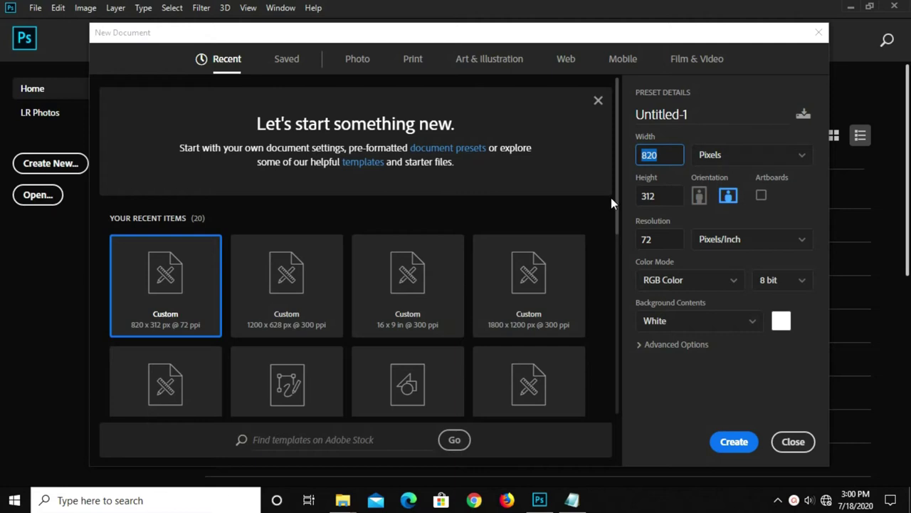
left_click(654, 199)
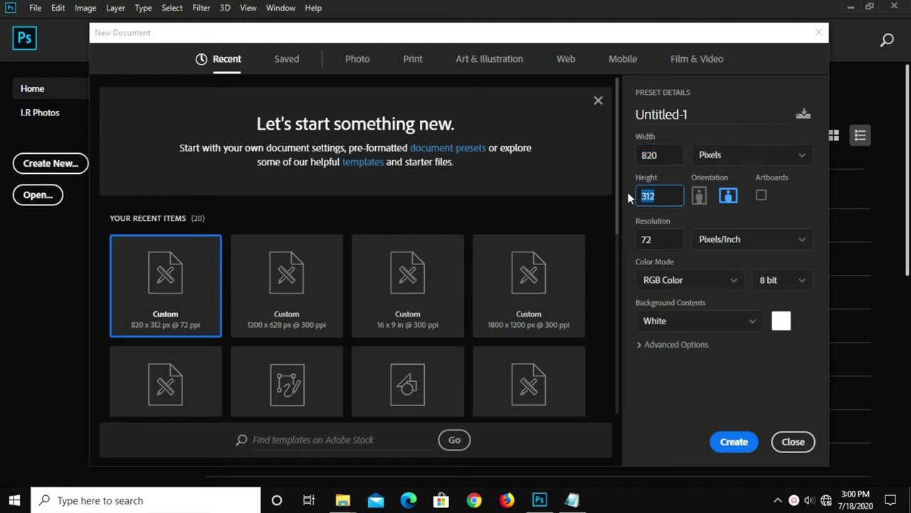
left_click(658, 240)
left_click(733, 441)
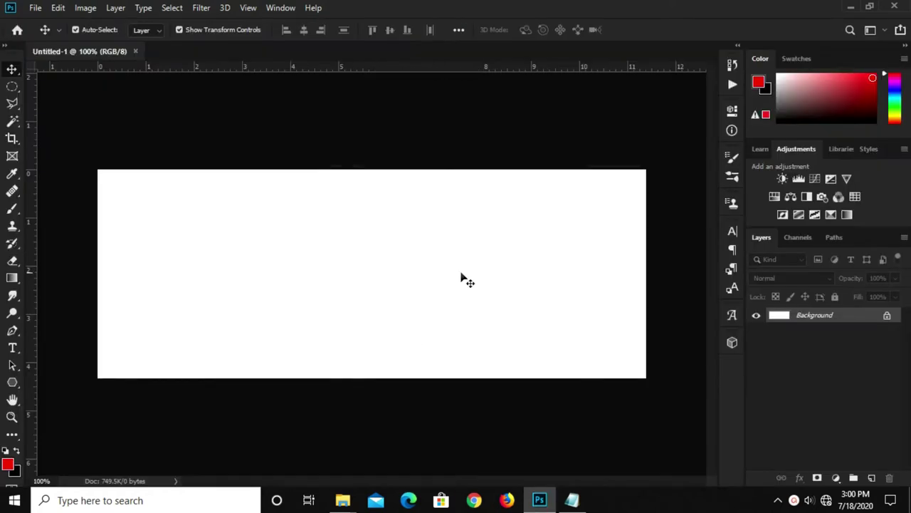
- Copy the colour code 920c0e from the Notepad notes
left_click(571, 500)
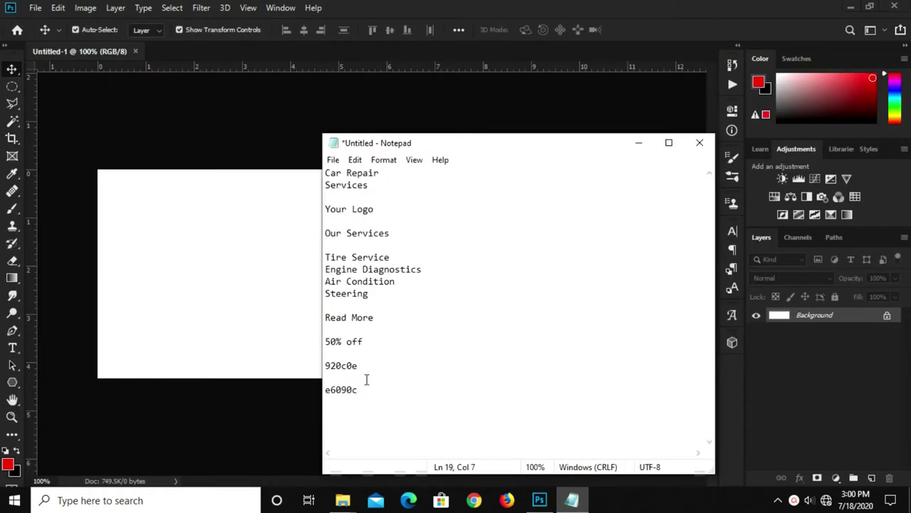
left_click_drag(362, 366, 254, 371)
right_click(328, 365)
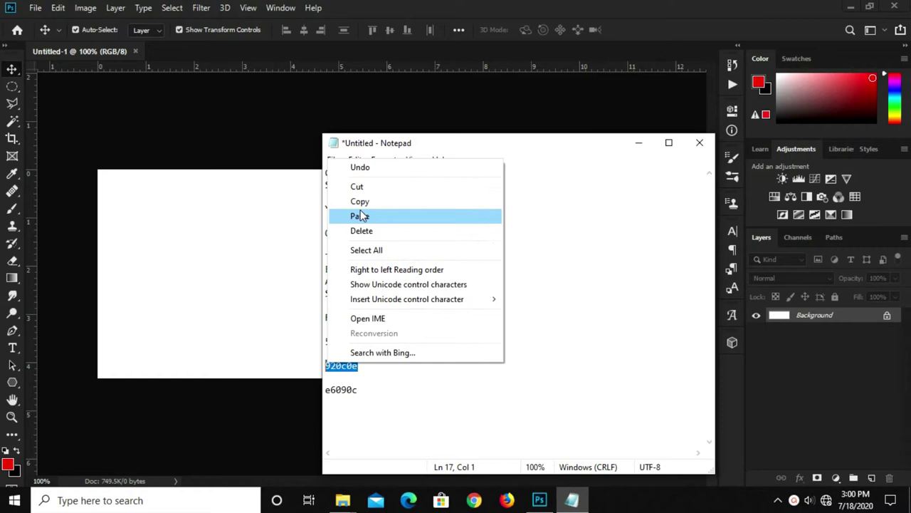
left_click(361, 204)
left_click(734, 353)
- Add a Solid Color fill layer with the pasted hex 920c0e
left_click(835, 477)
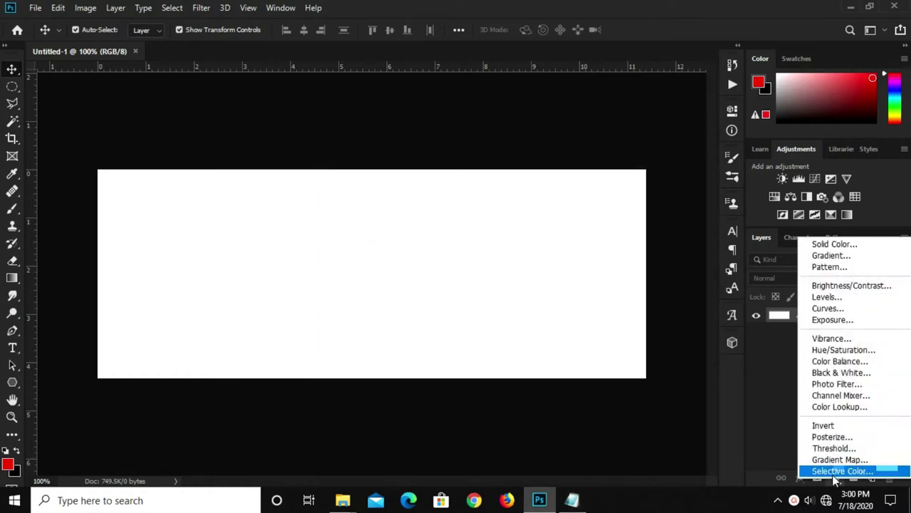
left_click(835, 244)
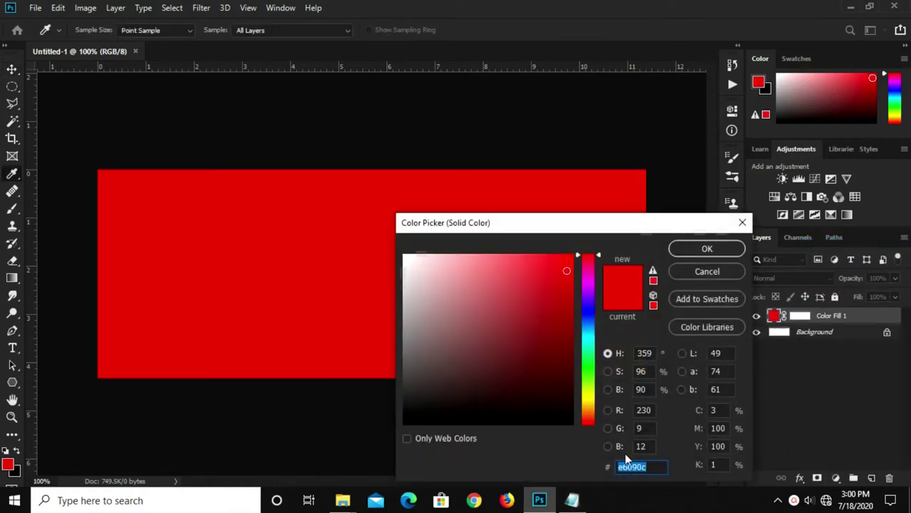
right_click(622, 466)
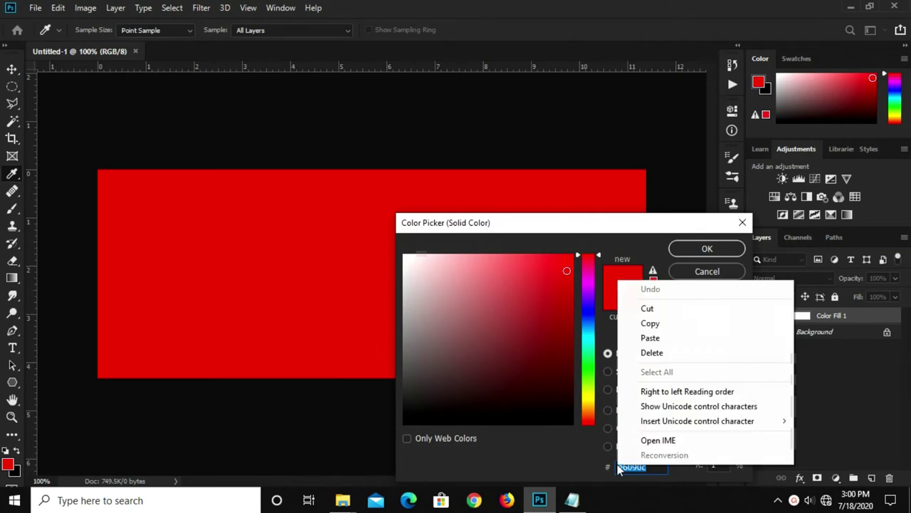
left_click(649, 337)
left_click(684, 249)
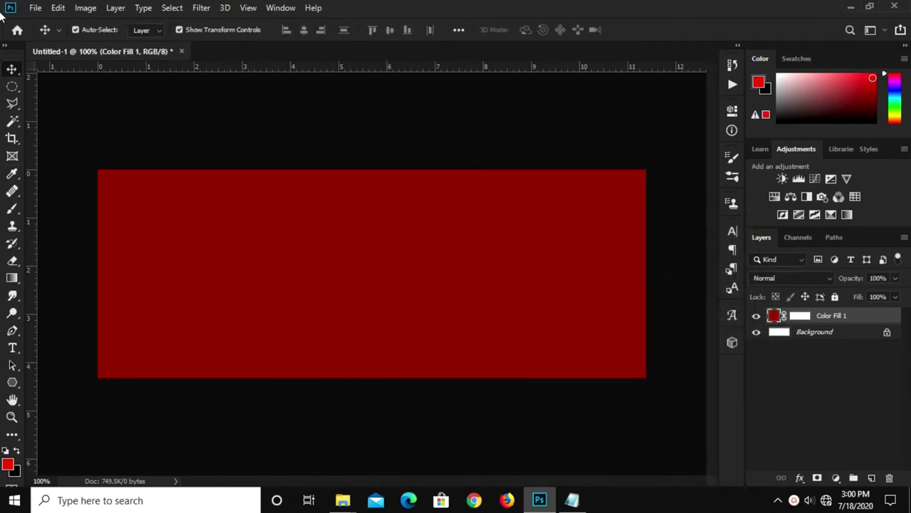
- Bring the city skyline layer from car repair.psd into the banner and enlarge it
left_click(34, 8)
mouse_move(61, 86)
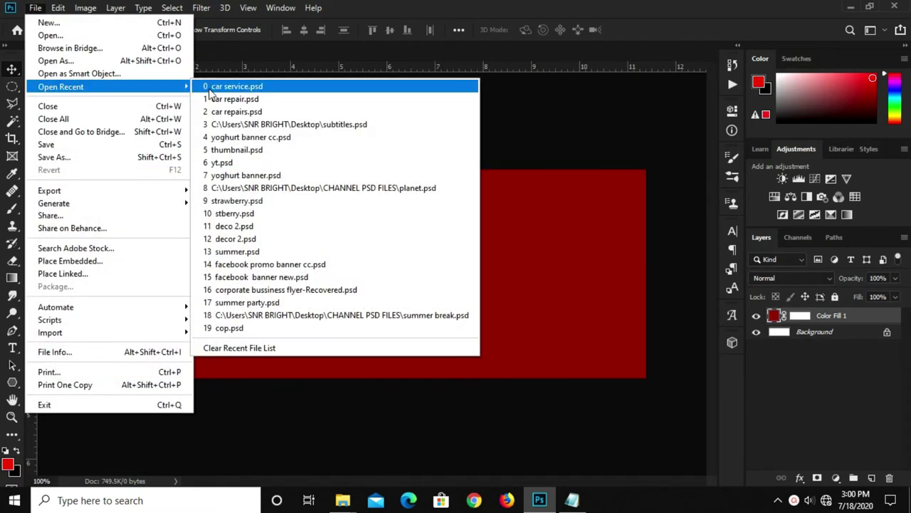
left_click(222, 99)
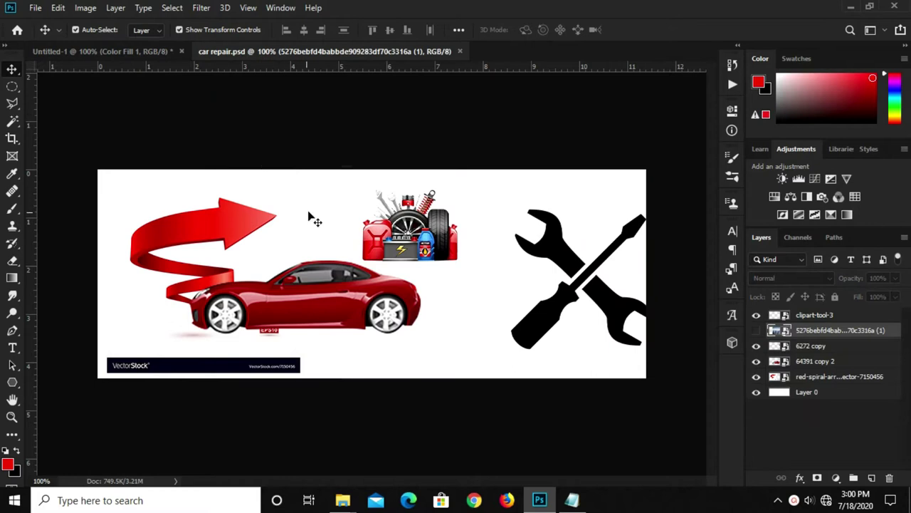
left_click(756, 331)
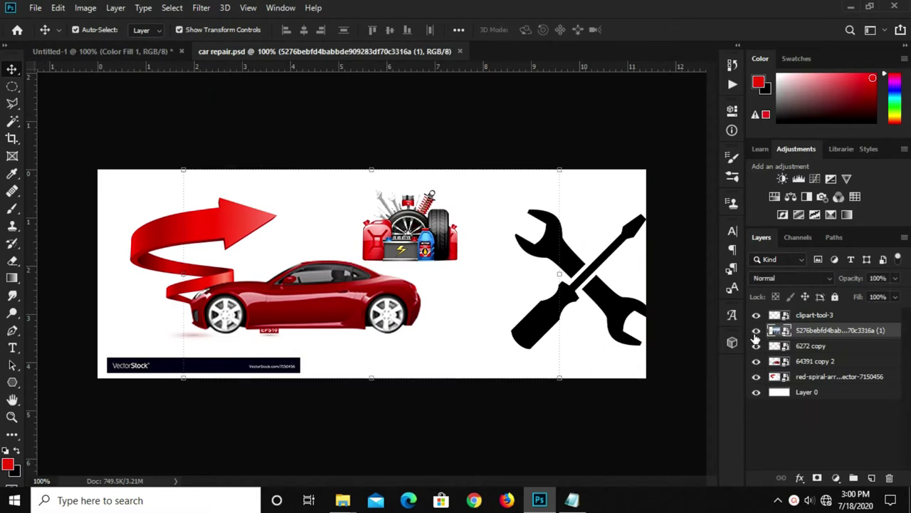
mouse_move(398, 301)
left_mouse_down()
mouse_move(105, 74)
mouse_move(302, 259)
mouse_move(385, 285)
left_mouse_up()
key("ctrl+t")
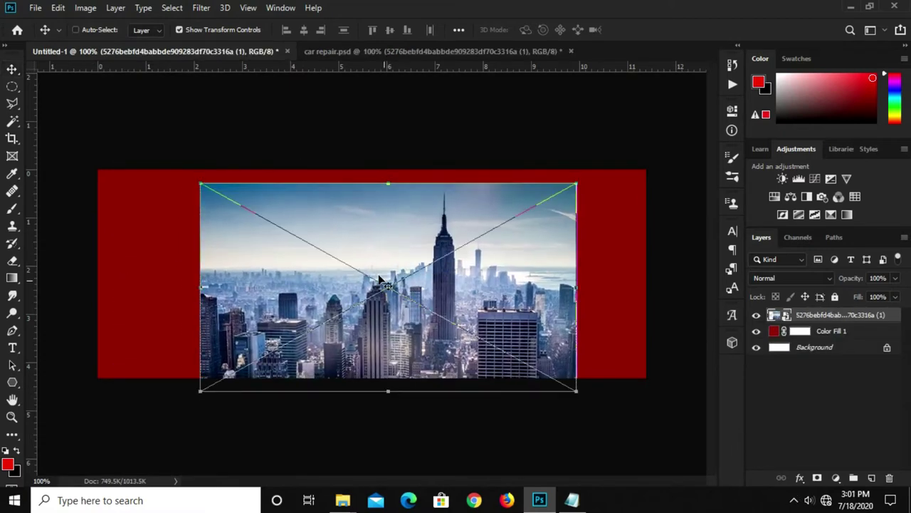
left_click_drag(388, 183, 382, 149)
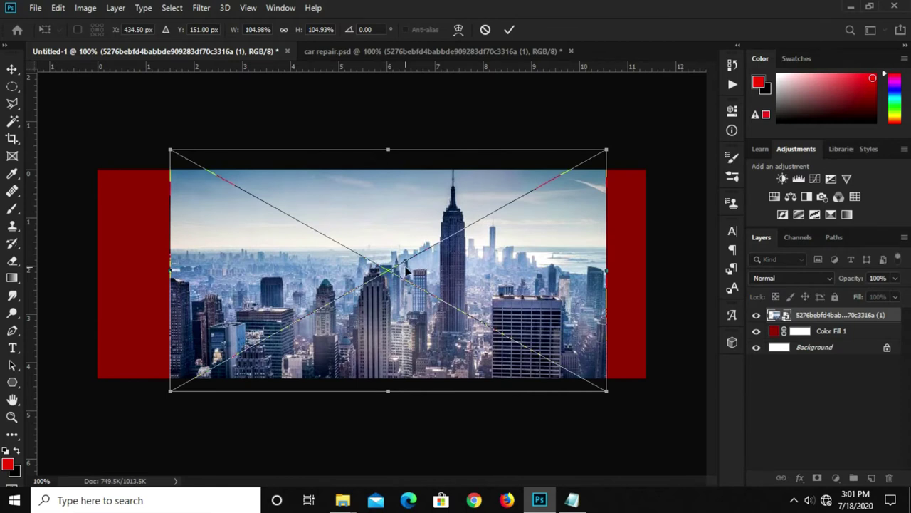
left_click_drag(420, 245, 415, 246)
key("Return")
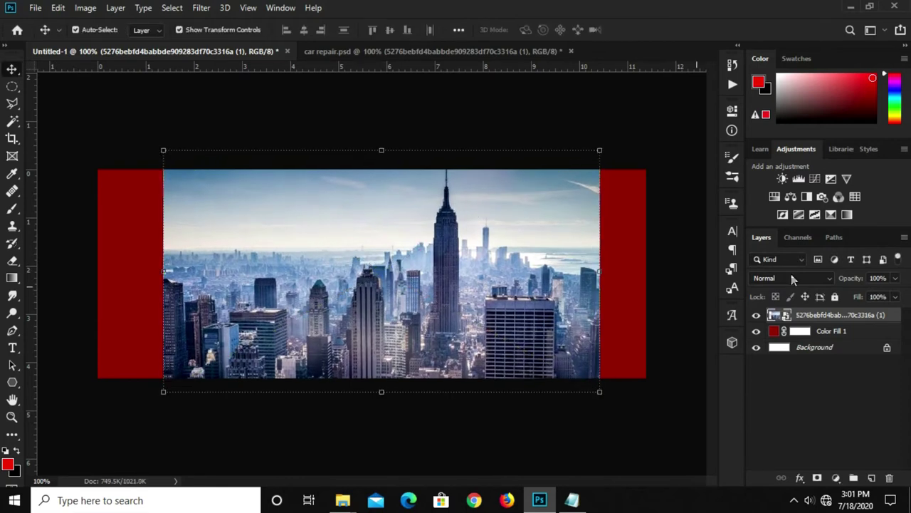
- Set the city layer to Overlay blending at 35% opacity
left_click(795, 277)
left_click(770, 316)
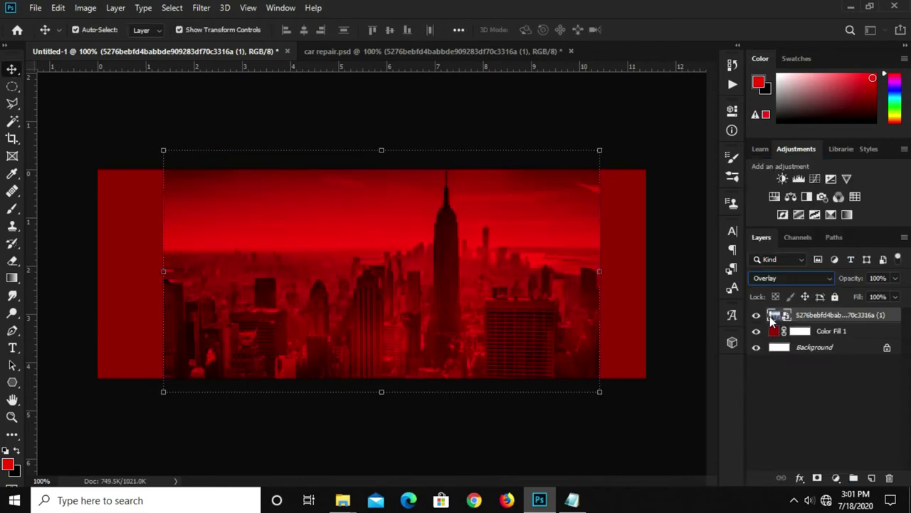
mouse_move(895, 279)
left_mouse_down()
mouse_move(883, 296)
mouse_move(840, 296)
left_mouse_up()
left_click(873, 277)
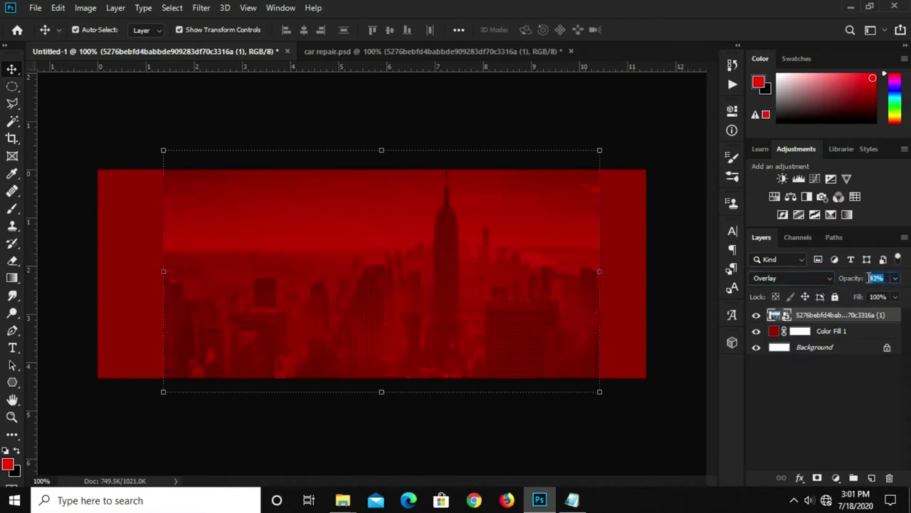
type("35")
key("Return")
- Mask the city photo and paint its edges out with a black 200 px brush
left_click(817, 478)
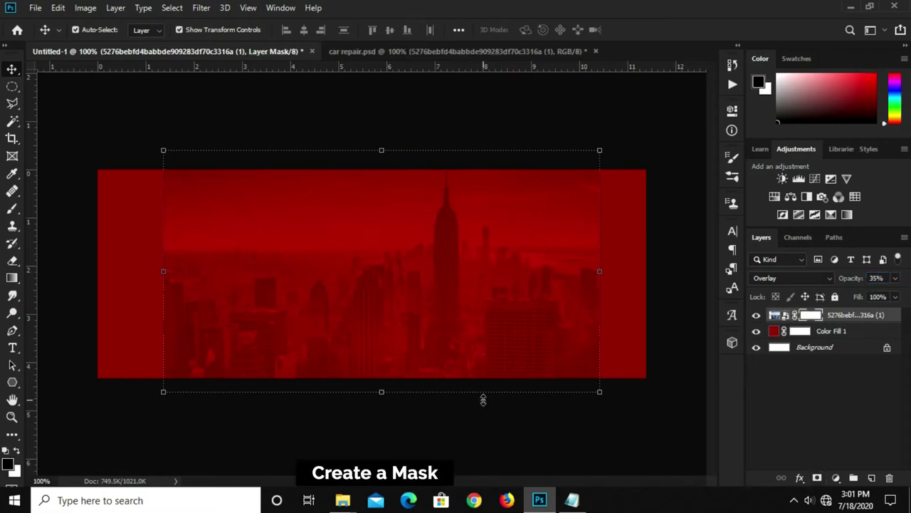
left_click_drag(10, 205, 69, 208)
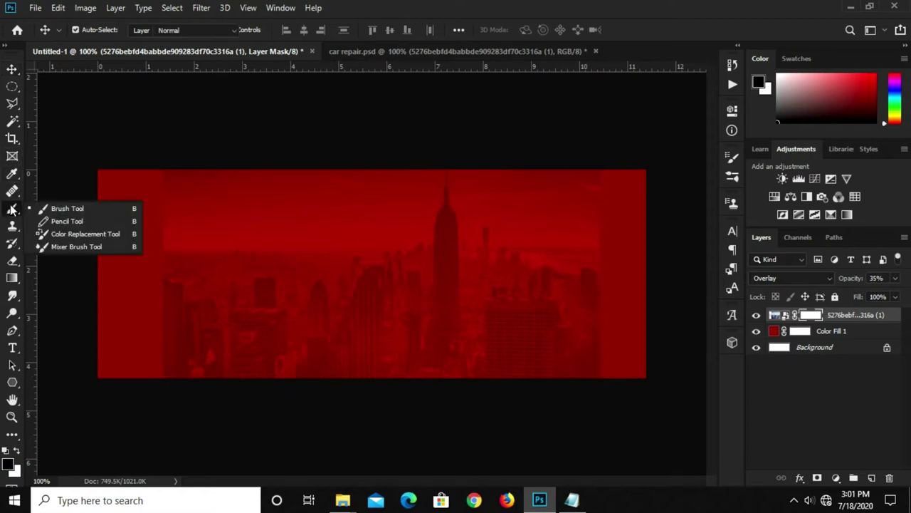
key("bracketleft")
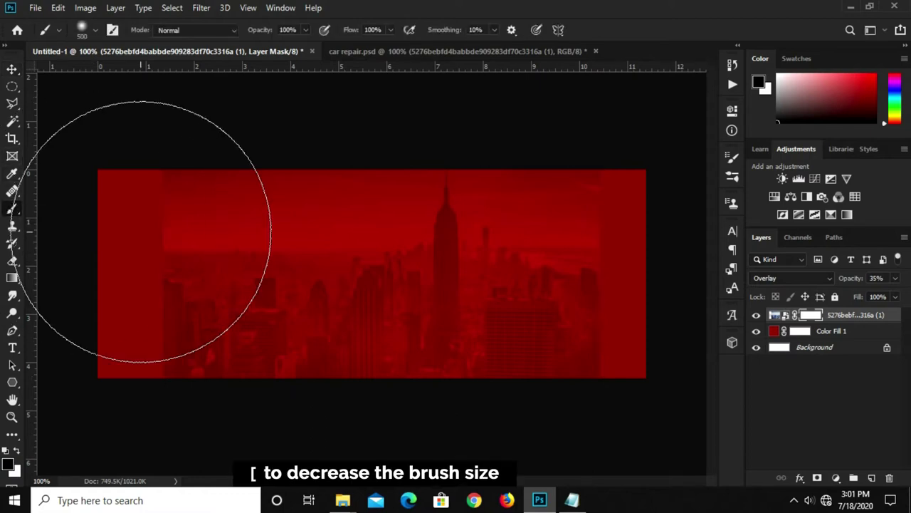
key("bracketleft")
key("bracketleft")
key("bracketleft")
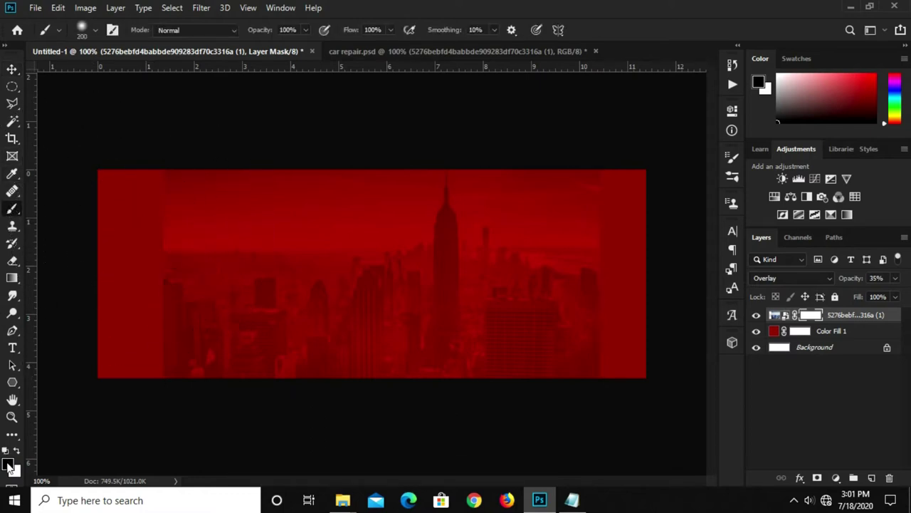
left_click(7, 462)
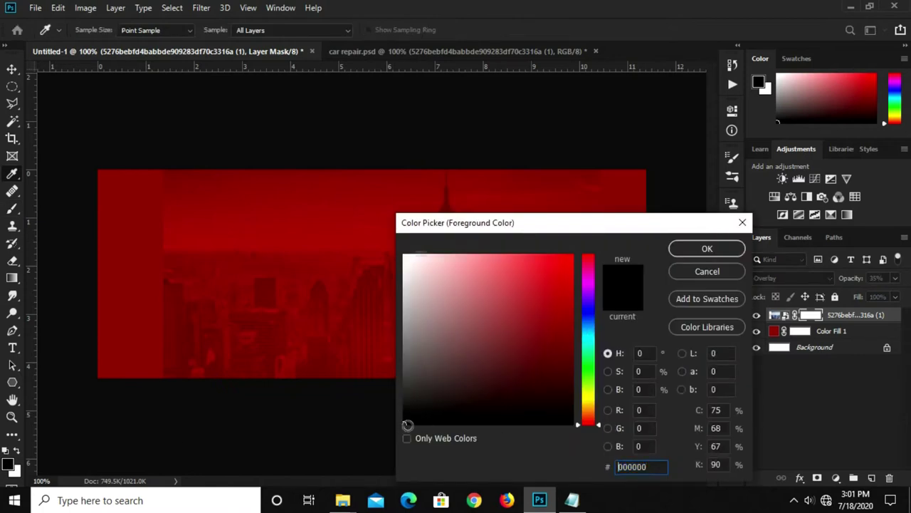
left_click(687, 249)
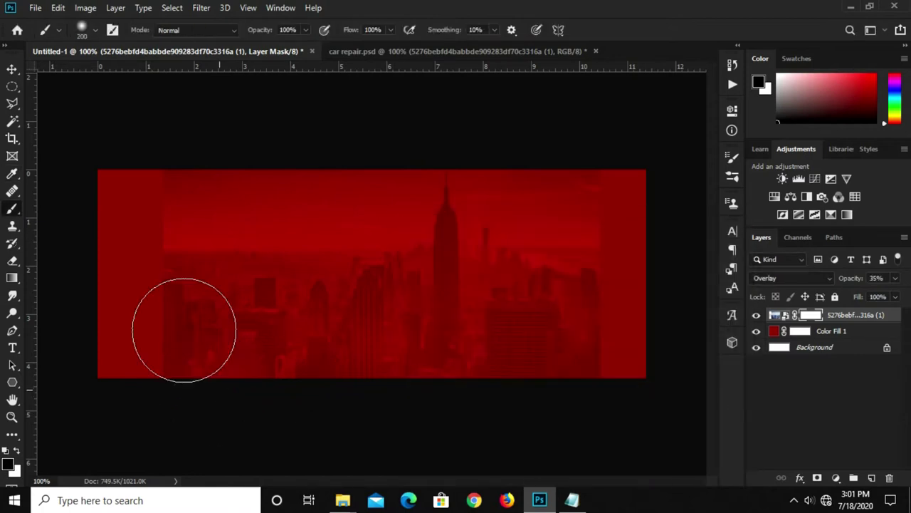
mouse_move(195, 311)
left_mouse_down()
mouse_move(408, 121)
mouse_move(549, 203)
mouse_move(539, 366)
mouse_move(539, 305)
mouse_move(490, 173)
left_mouse_up()
- Enlarge the city photo slightly and add a new empty layer on top
key("v")
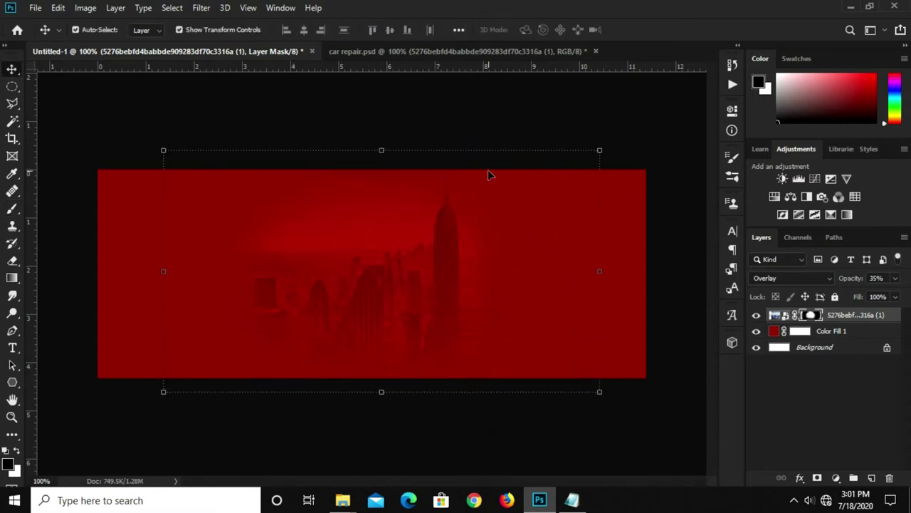
key("ctrl+t")
left_click_drag(382, 391, 383, 403)
key("Return")
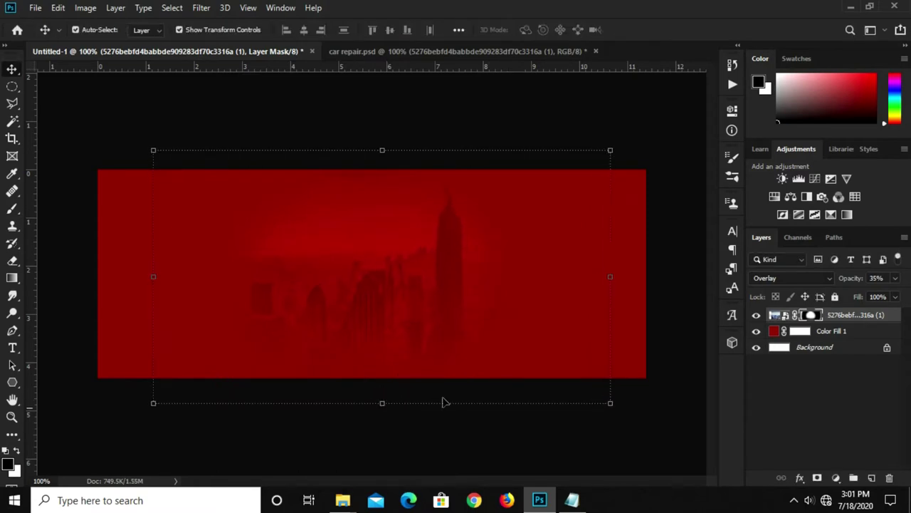
left_click(896, 278)
left_click(518, 132)
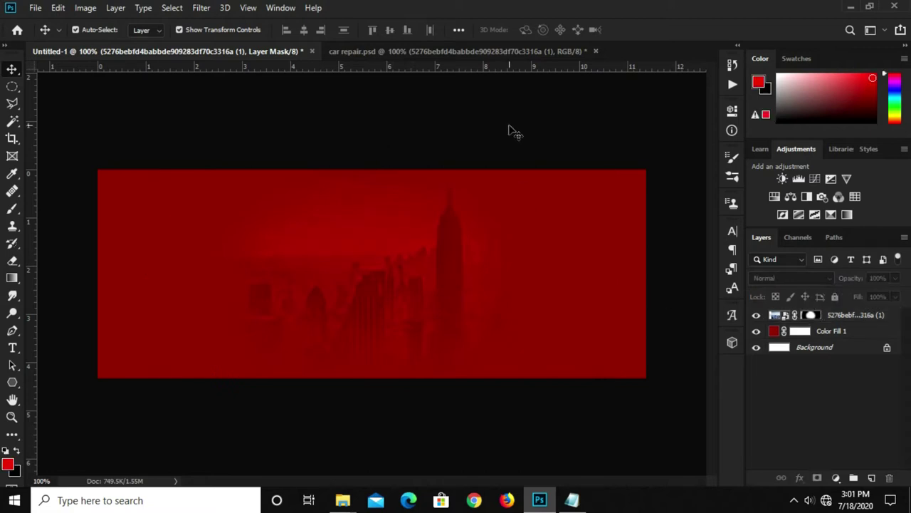
left_click(872, 477)
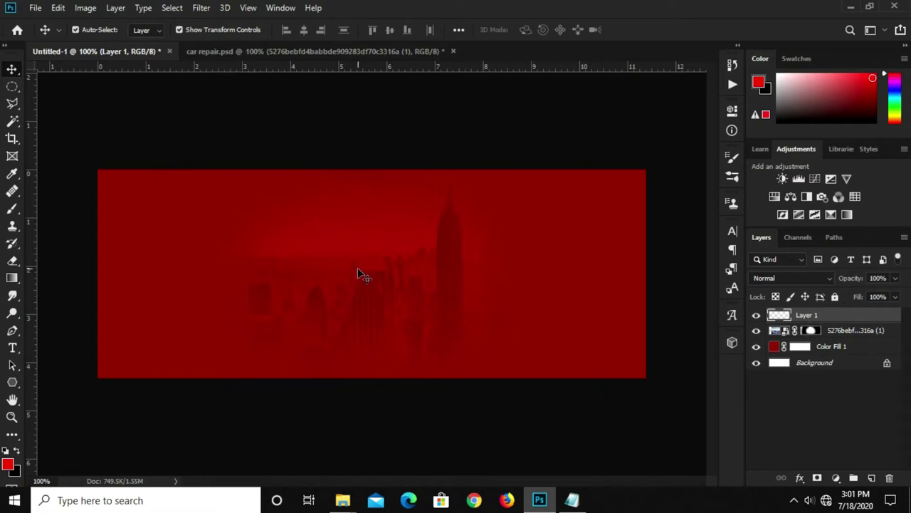
- Copy the colour code e6090c from the notes for the brush colour
left_click(12, 208)
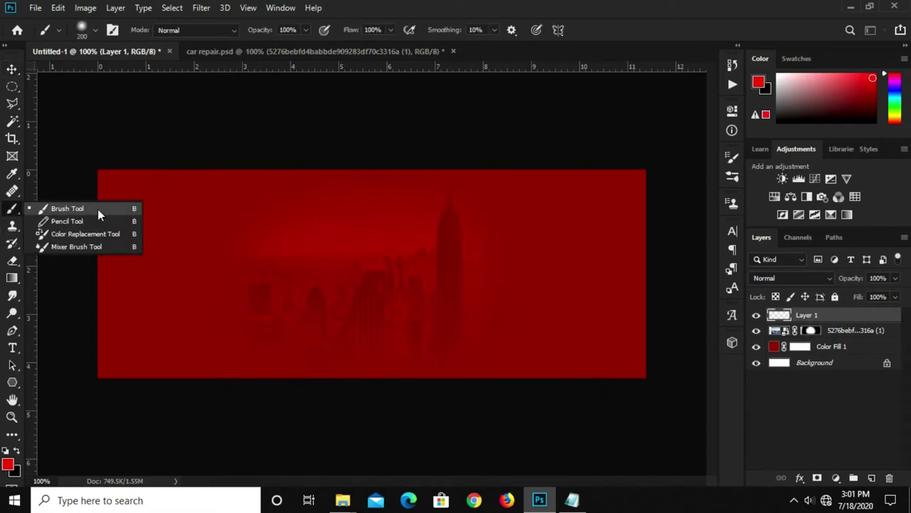
left_click(98, 209)
left_click(8, 464)
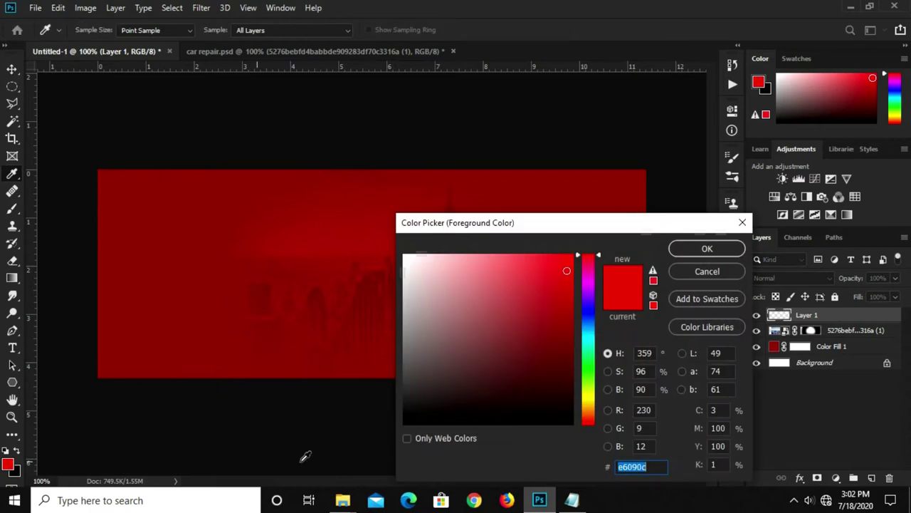
left_click(571, 499)
left_click_drag(360, 393, 318, 390)
right_click(332, 390)
left_click(379, 230)
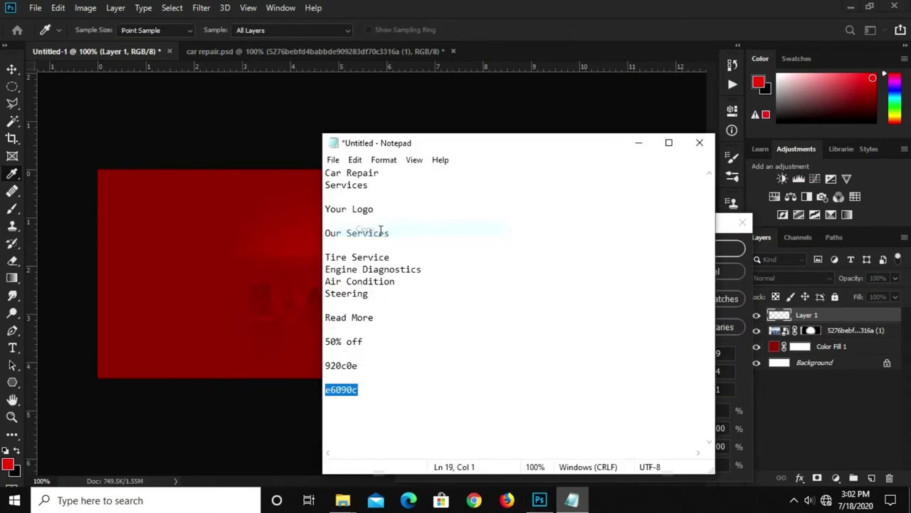
left_click(474, 108)
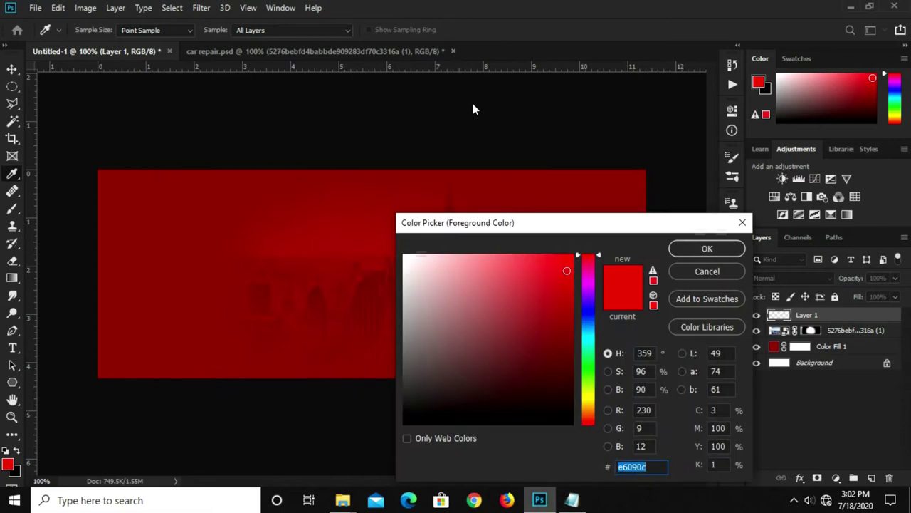
- Set the foreground to e6090c and paint a soft red glow in the banner centre
left_click(653, 467)
left_click_drag(648, 467, 611, 466)
left_click(687, 249)
key("b")
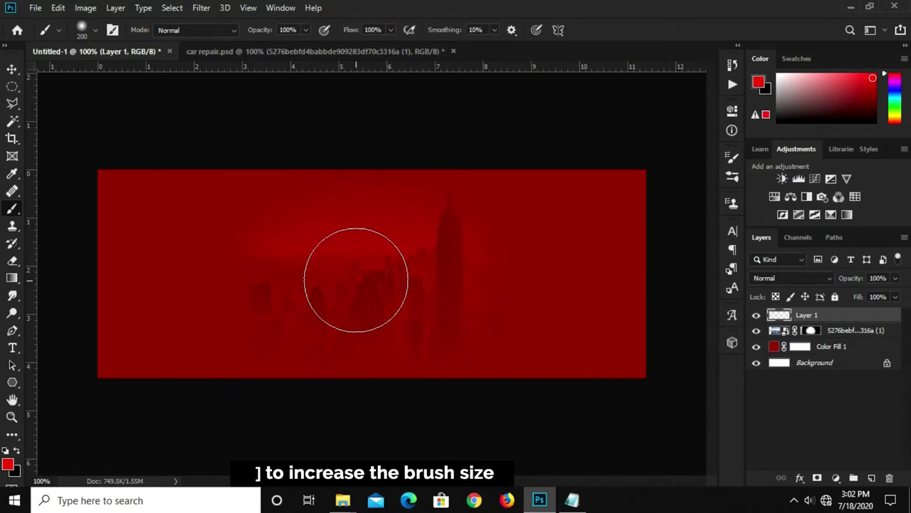
key("bracketright")
key("bracketright")
key("bracketright")
key("bracketright")
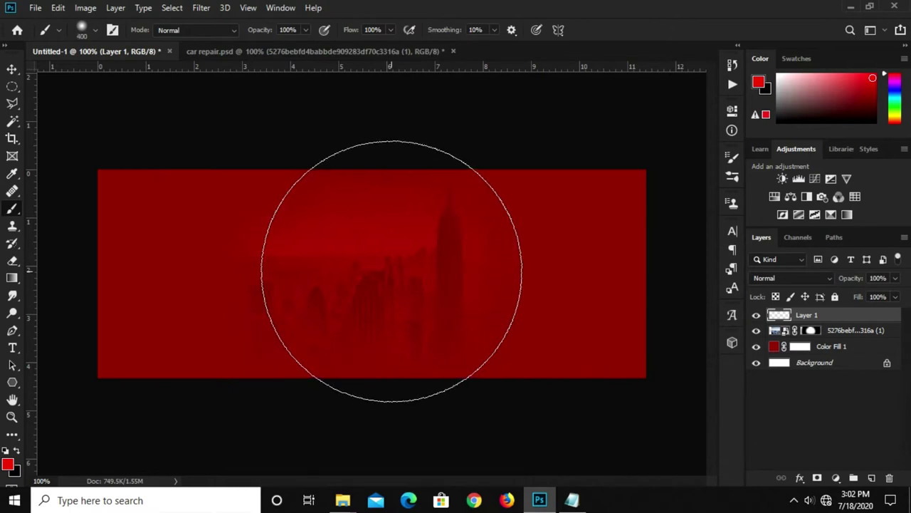
key("bracketleft")
left_click(392, 271)
- Set Layer 1 to Soft Light blending at 43% opacity
key("v")
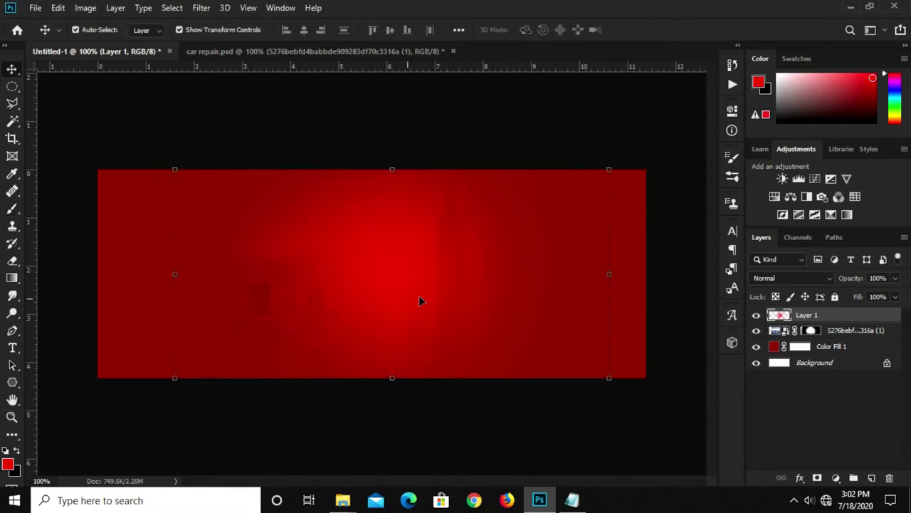
left_click(806, 283)
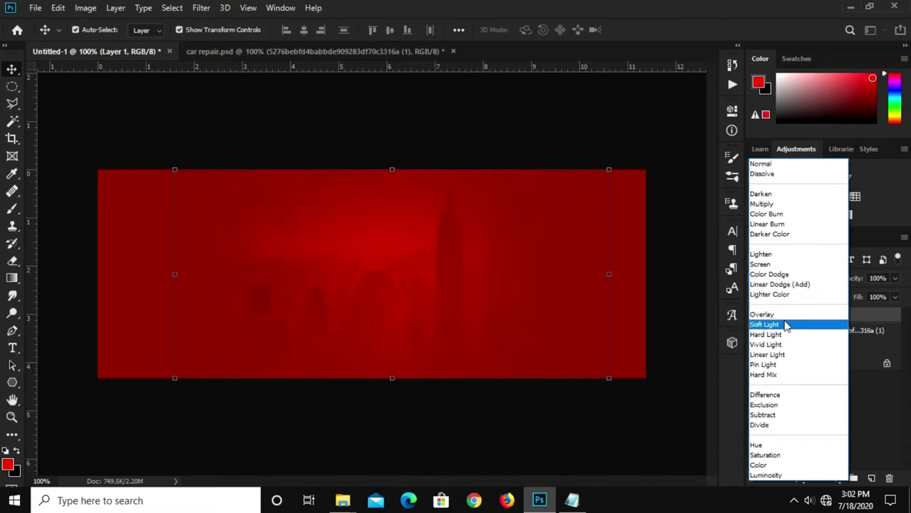
left_click(786, 326)
left_click(894, 278)
left_click_drag(898, 296, 848, 295)
left_click(511, 122)
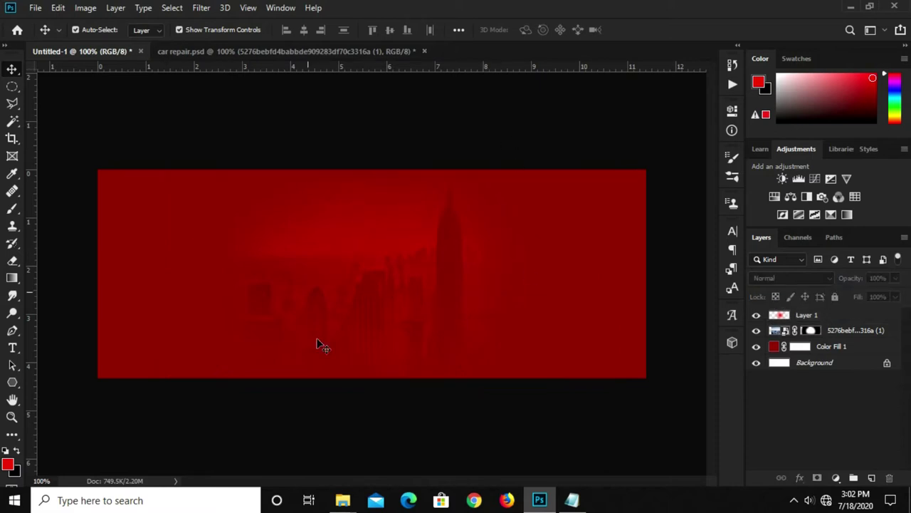
- Lower the city photo layer's opacity to 18%
left_click(854, 332)
left_click(895, 279)
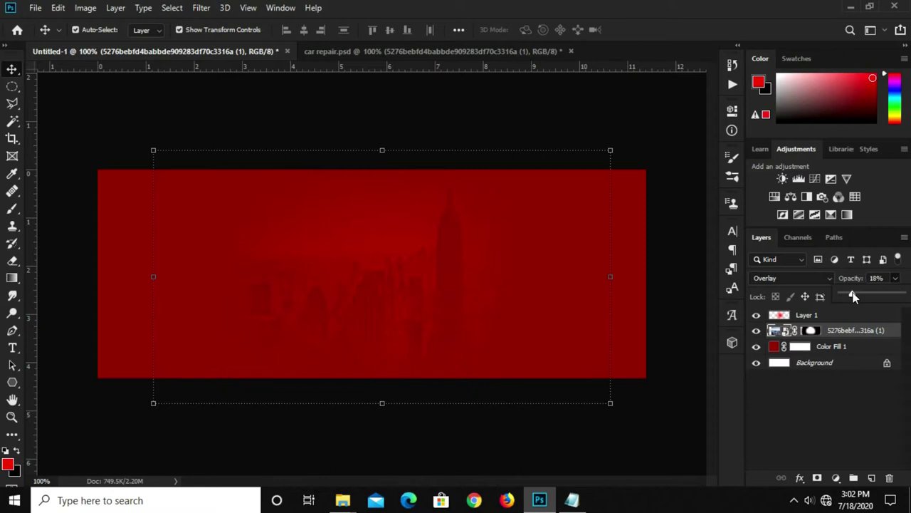
left_click(426, 118)
scroll(358, 304, "down", 1)
scroll(358, 305, "up", 1)
- Drag the clipart-tool-3 layer from car repair.psd into the Untitled-1 banner
left_click(270, 52)
left_click(533, 255)
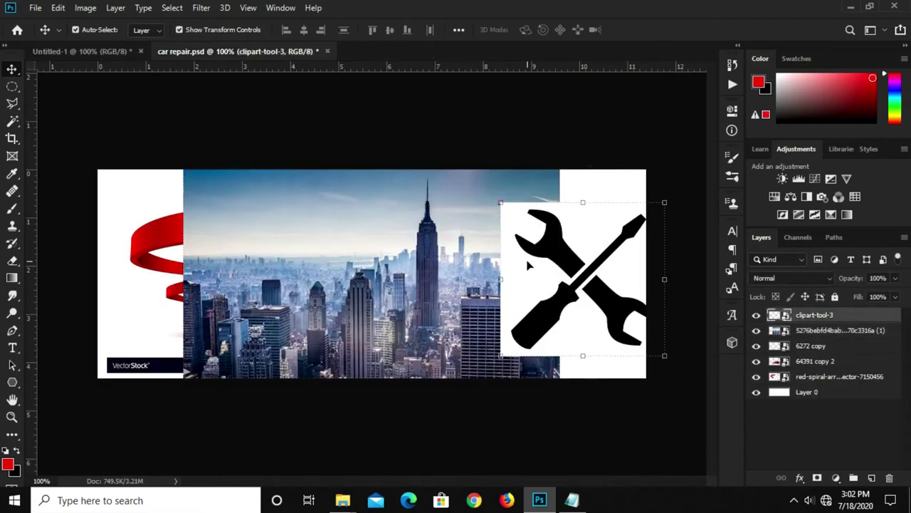
left_click_drag(525, 261, 381, 261)
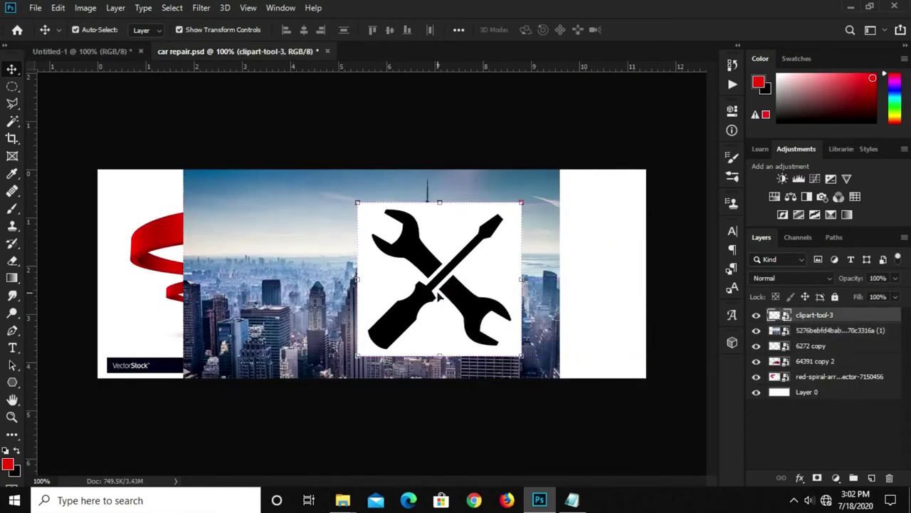
left_click(84, 53)
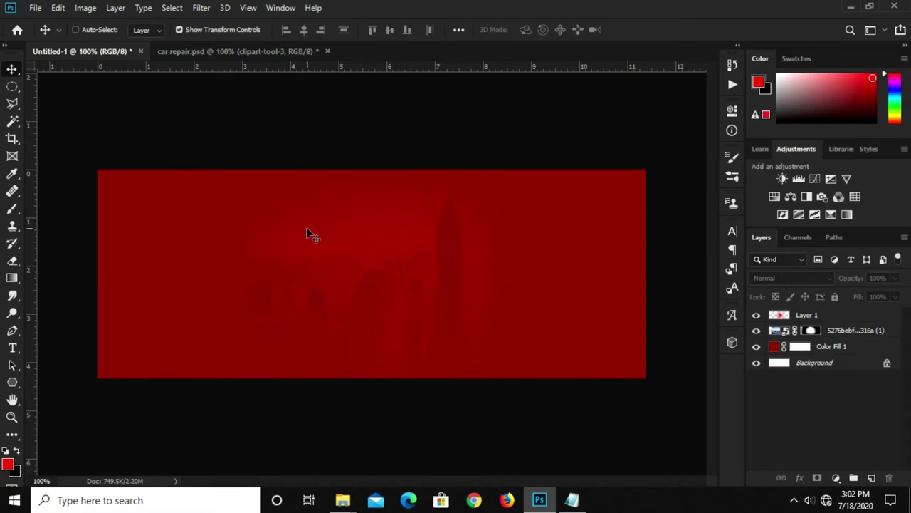
left_click_drag(311, 234, 388, 242)
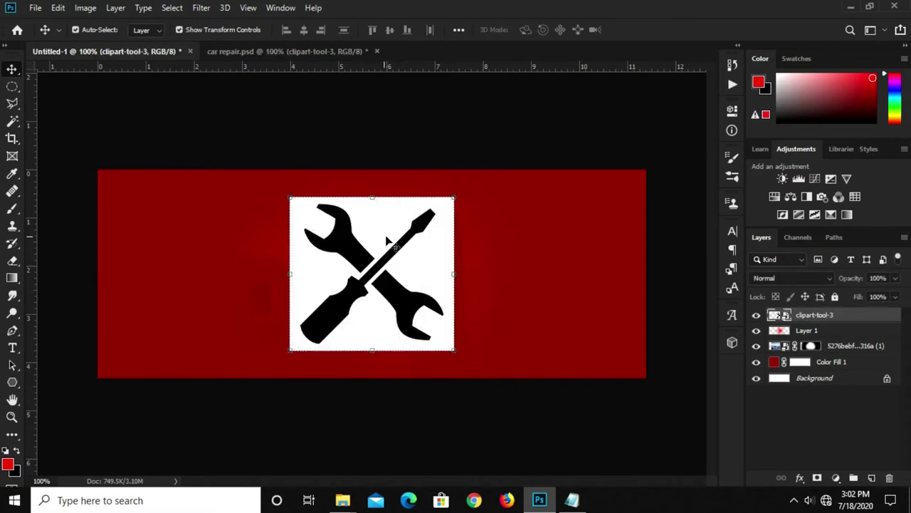
- Rasterize the clipart and delete its white background with the Magic Wand
left_click(12, 123)
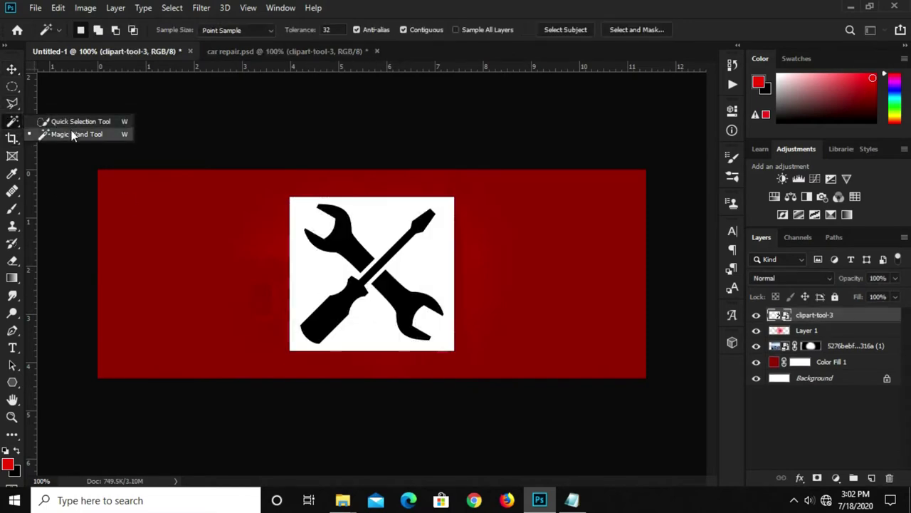
left_click(75, 135)
left_click(371, 208)
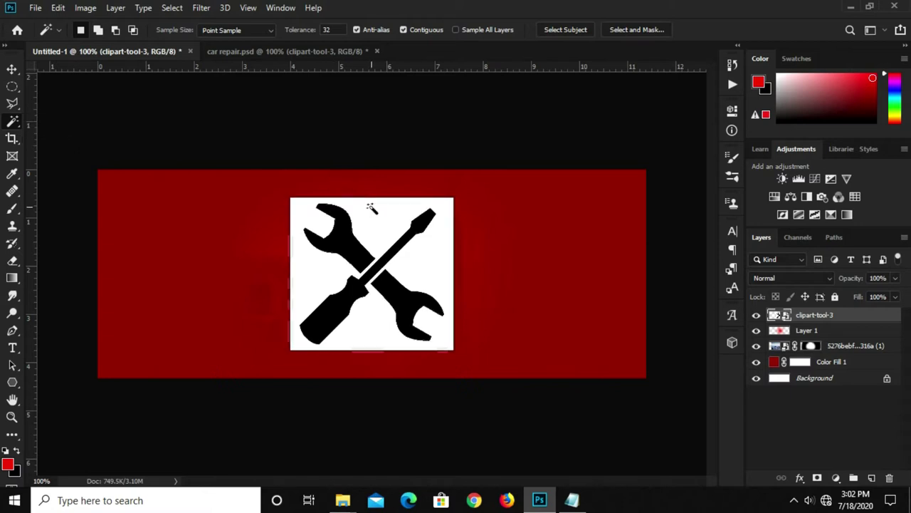
right_click(823, 314)
left_click(714, 236)
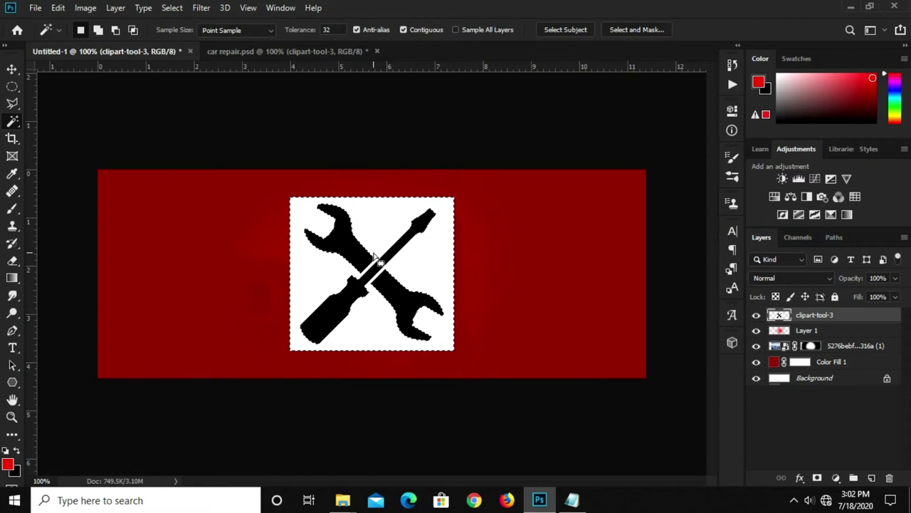
key("Delete")
key("ctrl+d")
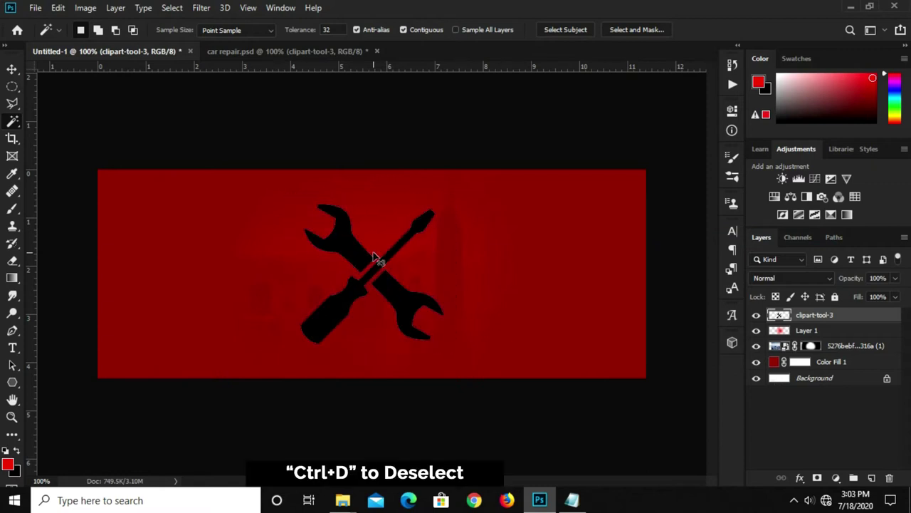
- Convert the clipart to a Smart Object and scale it down to about 38%
key("v")
right_click(831, 327)
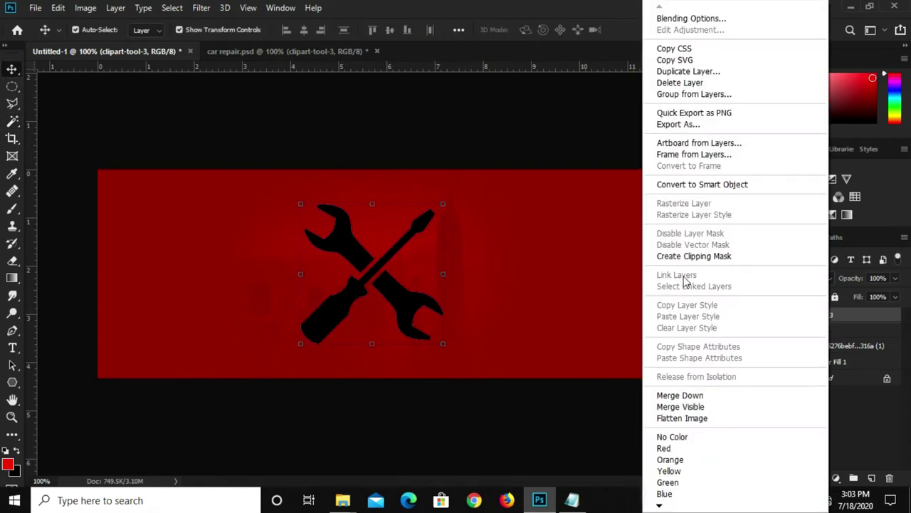
left_click(687, 184)
key("ctrl+t")
mouse_move(372, 204)
left_mouse_down()
mouse_move(371, 290)
mouse_move(577, 246)
mouse_move(565, 295)
left_mouse_up()
left_click(532, 120)
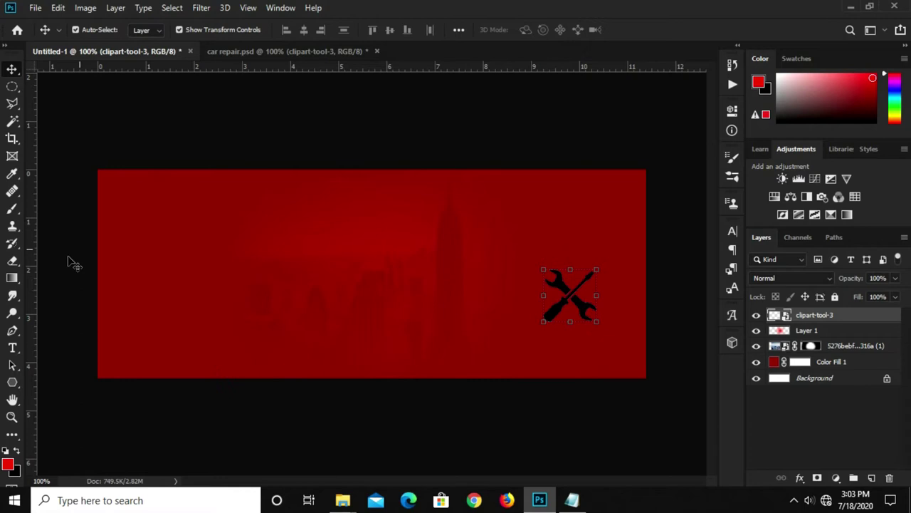
- Select the Rectangle tool with a white fill
left_click(12, 384)
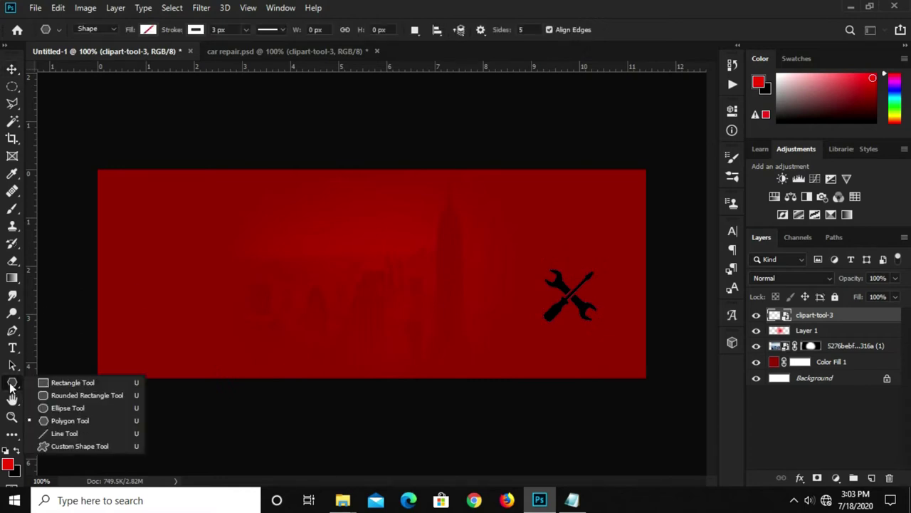
left_click(72, 385)
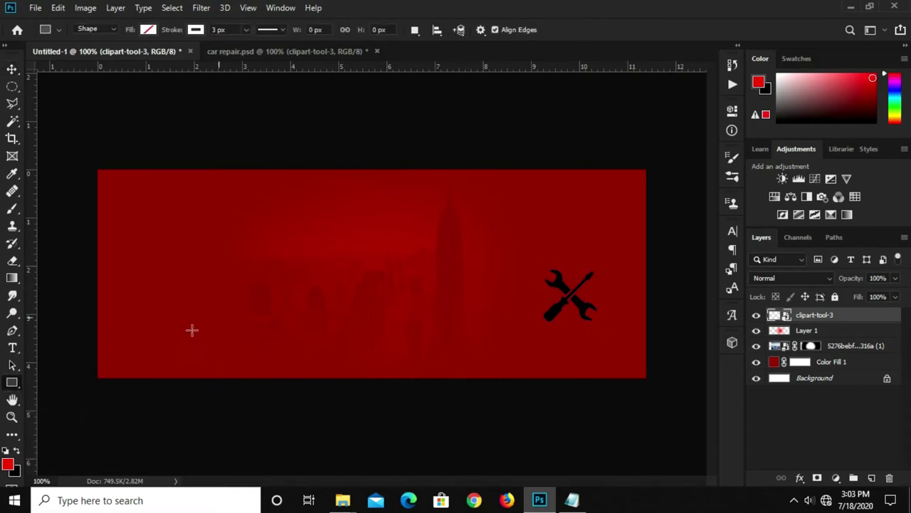
left_click(149, 29)
left_click(100, 99)
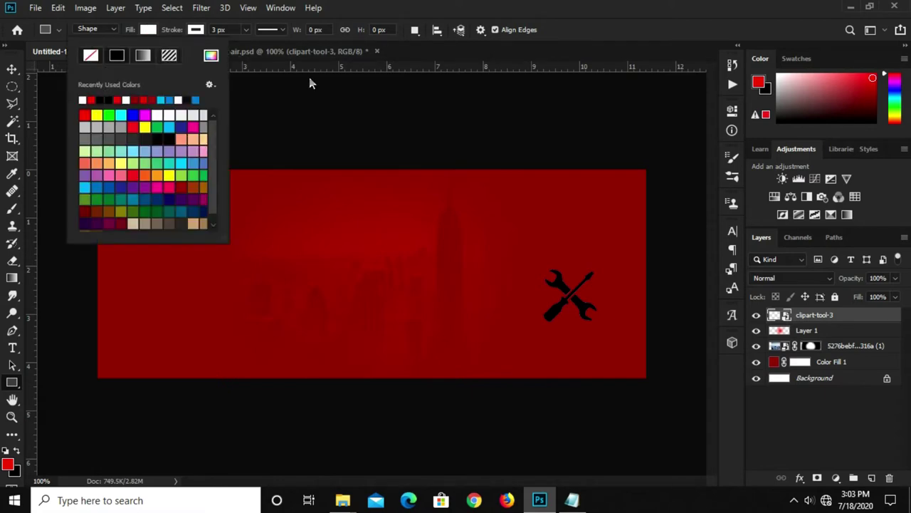
left_click(582, 51)
- Draw a roughly 143 × 113 px white rectangle at the banner's top right and nudge it left
key("ctrl+0")
left_click_drag(541, 128, 664, 220)
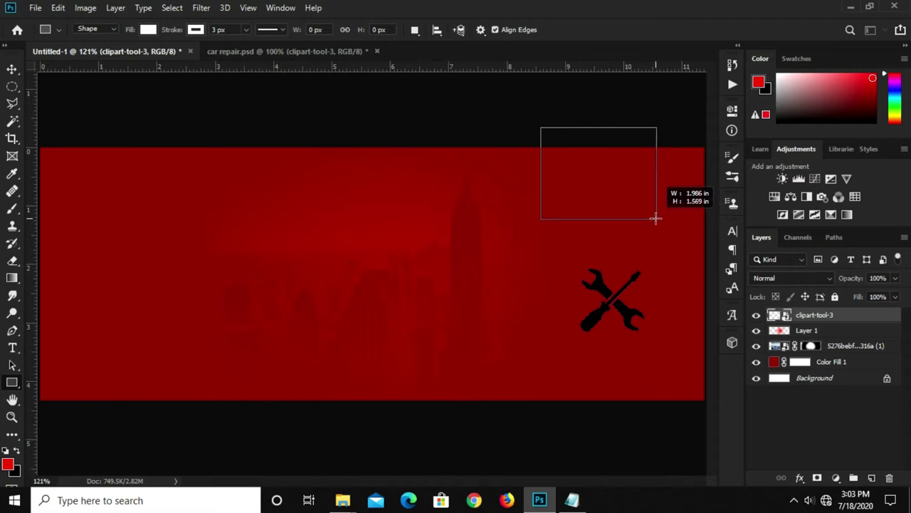
left_click_drag(664, 220, 648, 211)
left_click(693, 105)
key("v")
left_click_drag(574, 201, 569, 199)
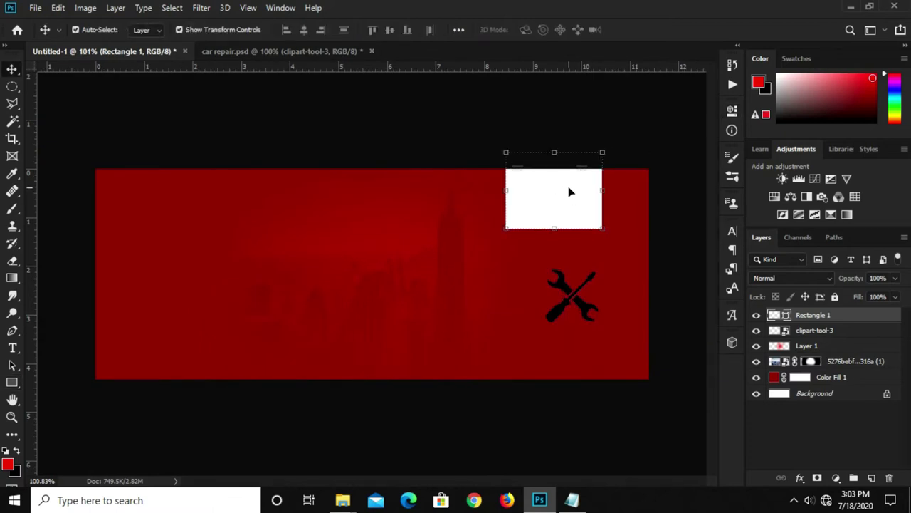
scroll(570, 193, "up", 1)
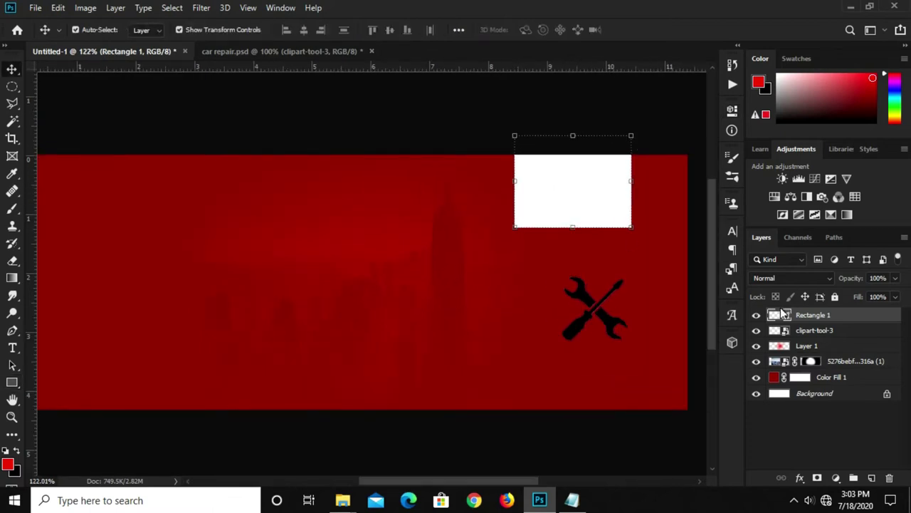
- Rasterize Rectangle 1 and add guides at its left edge, right edge, centre and below it
right_click(815, 319)
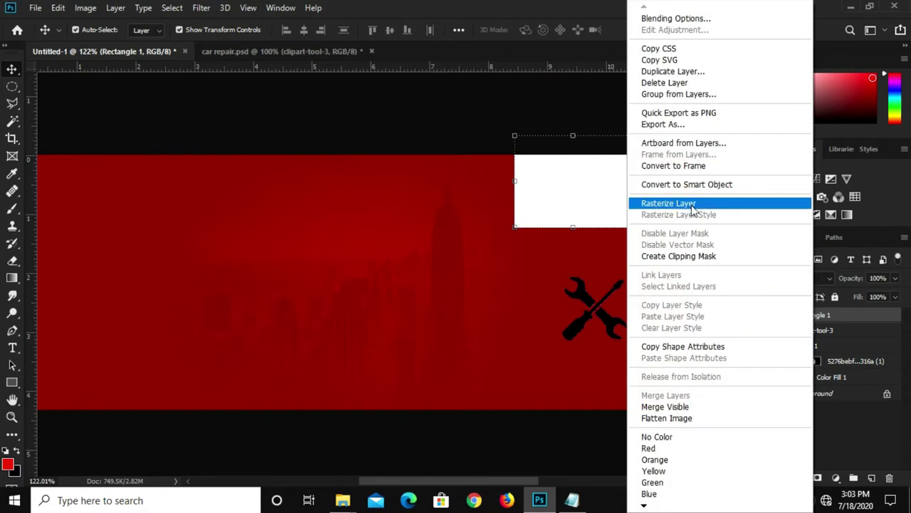
left_click(694, 202)
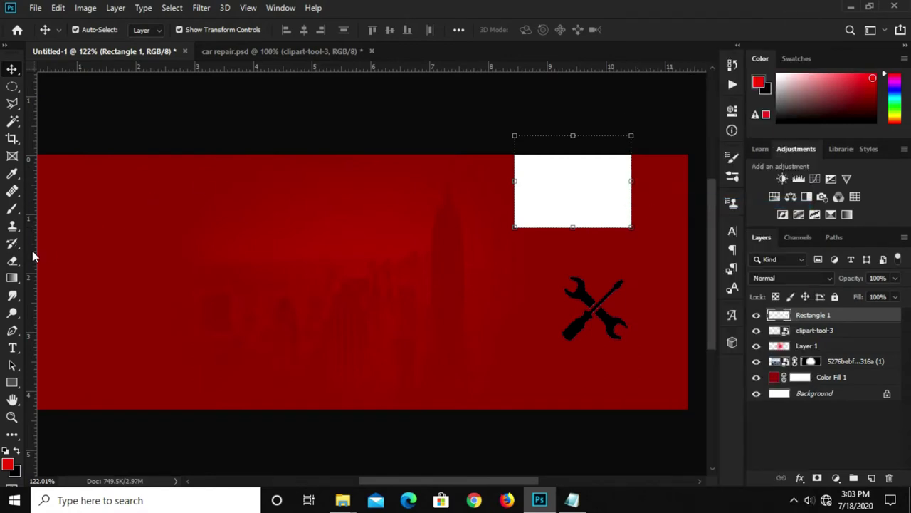
left_click_drag(32, 250, 515, 265)
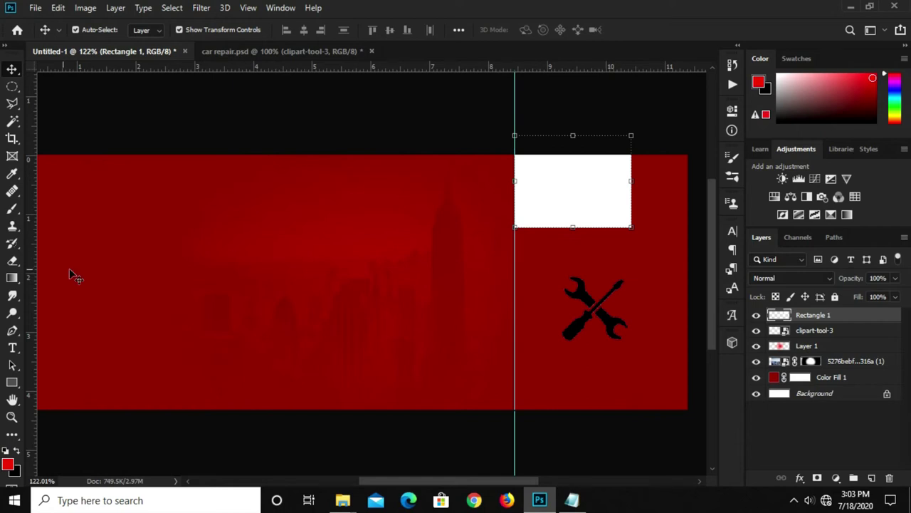
left_click_drag(34, 279, 627, 286)
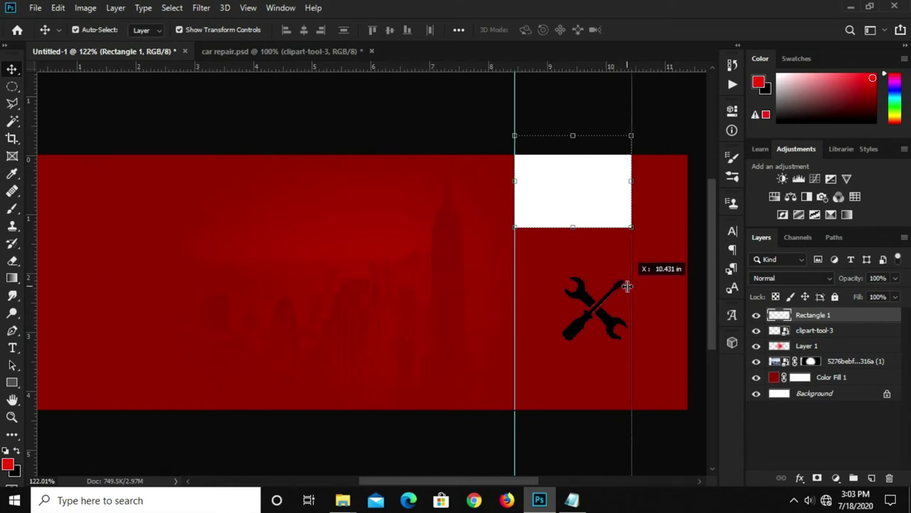
left_click_drag(29, 309, 574, 311)
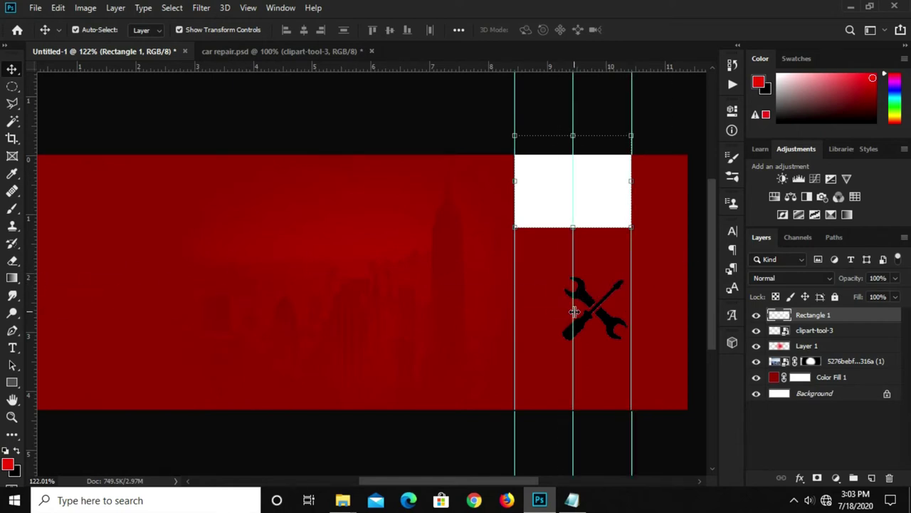
left_click_drag(549, 63, 551, 248)
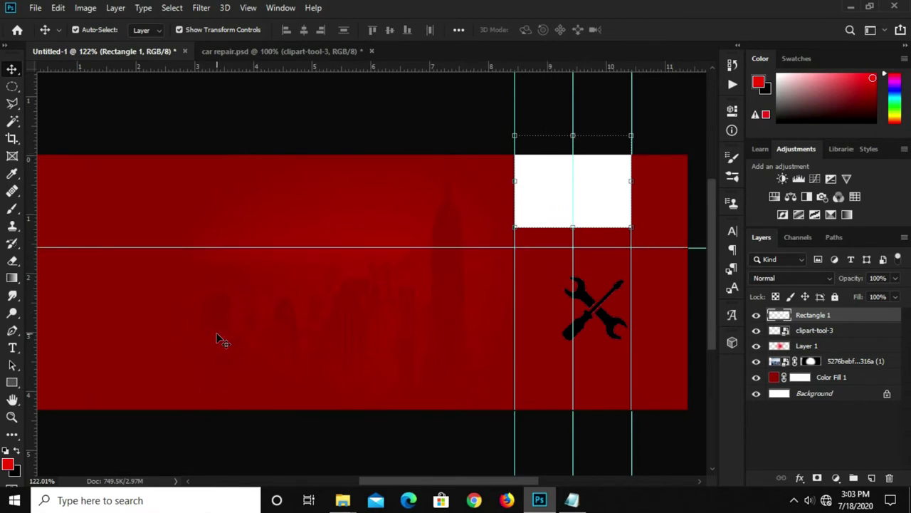
left_click(11, 330)
left_click(60, 328)
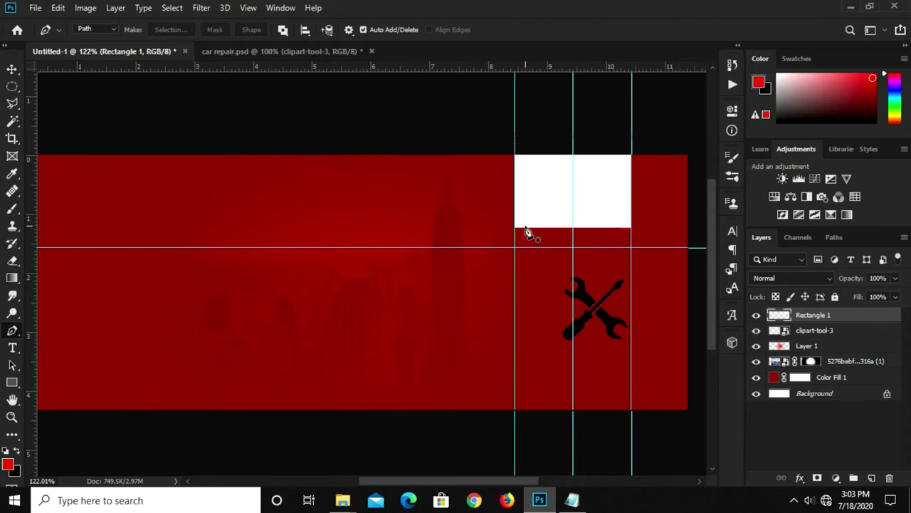
- Draw a V-shaped path below the rectangle down to the guide and make it a selection
scroll(522, 235, "up", 2)
left_click(511, 229)
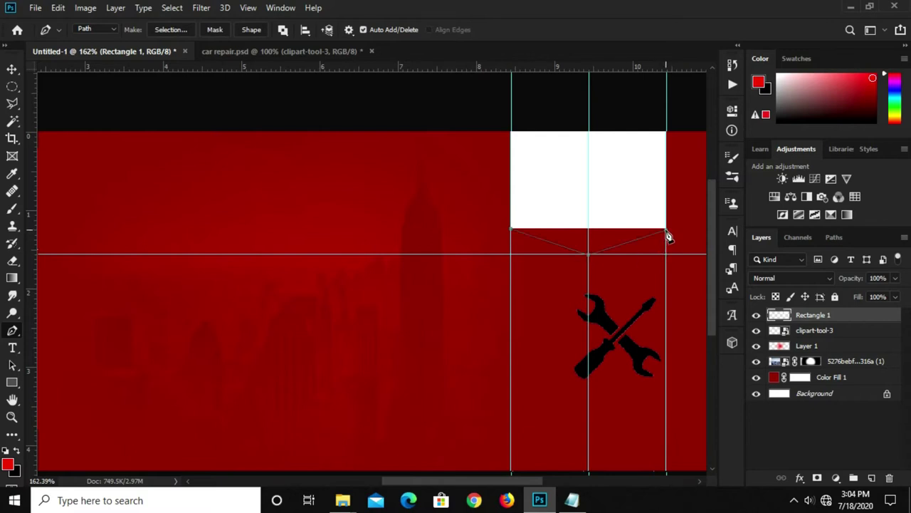
left_click(512, 225)
right_click(571, 235)
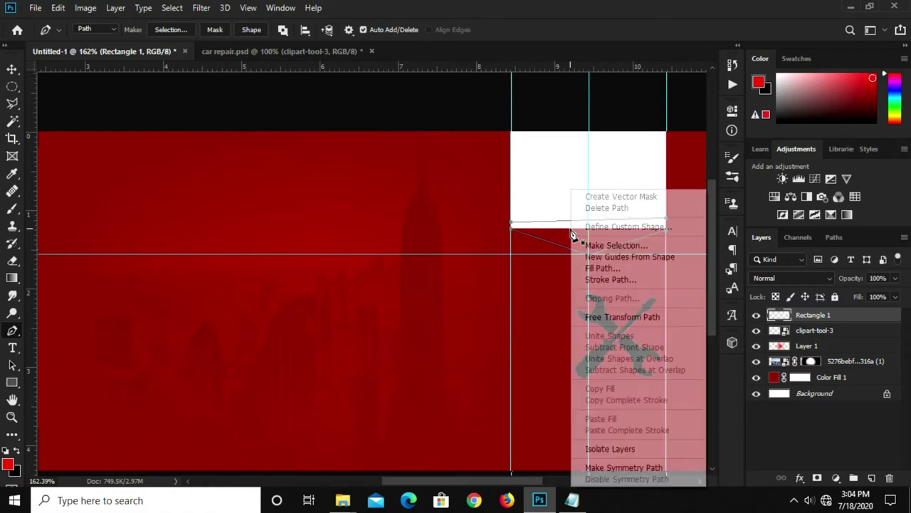
left_click(614, 245)
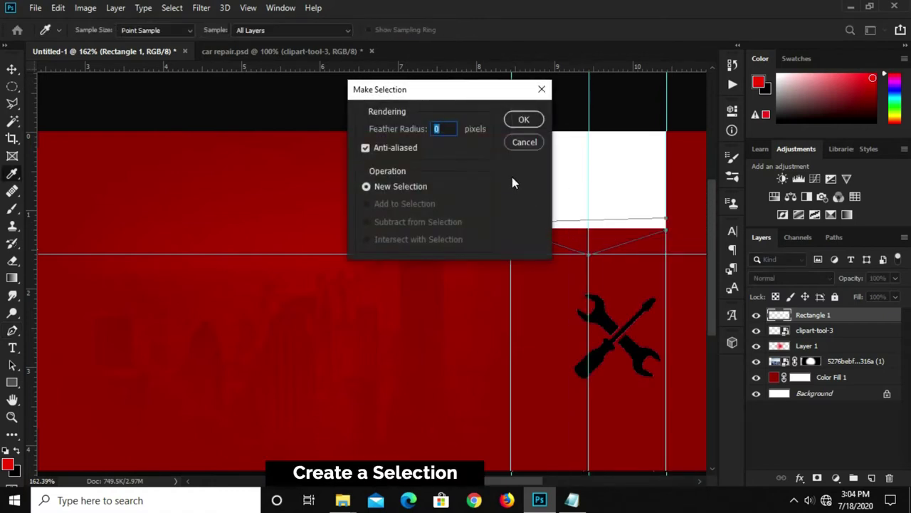
left_click(520, 121)
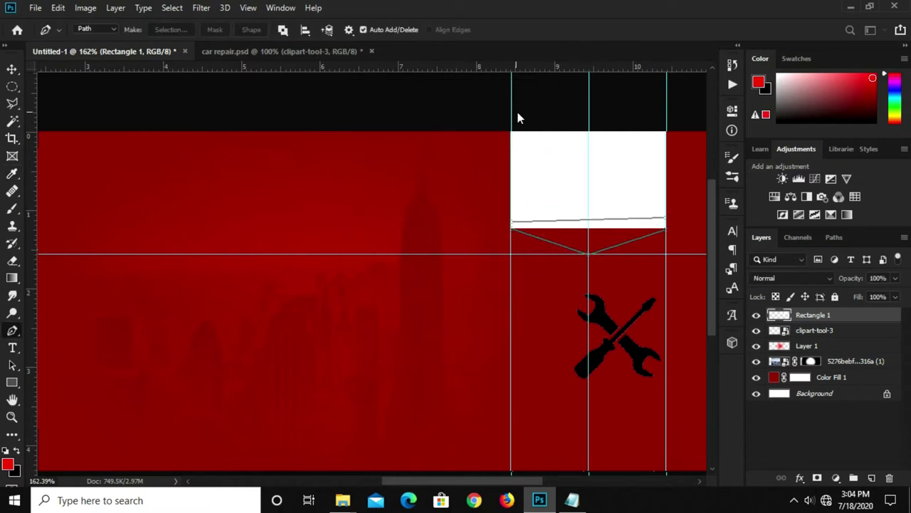
- Fill the V-shaped selection with white to form the pennant tip
left_click(12, 87)
left_click(82, 86)
right_click(571, 232)
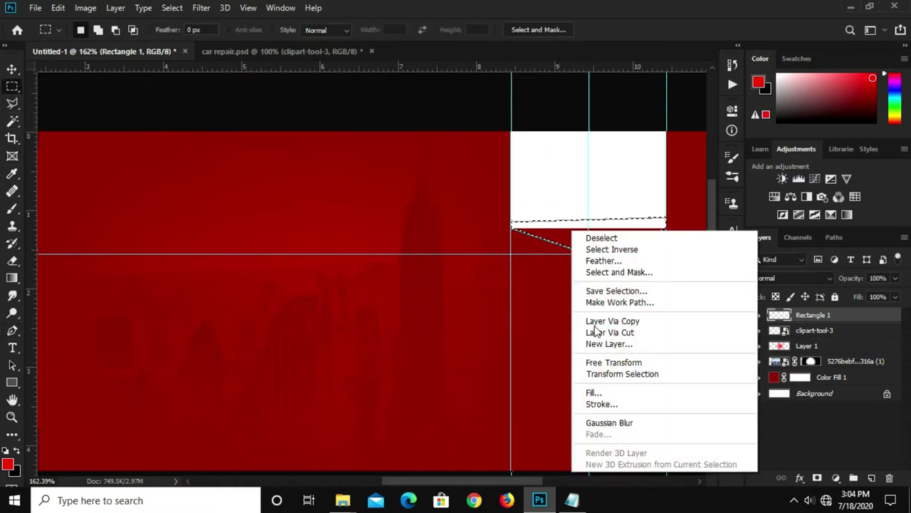
left_click(598, 393)
left_click(363, 123)
left_click(364, 161)
left_click(410, 254)
left_click(706, 248)
left_click(446, 126)
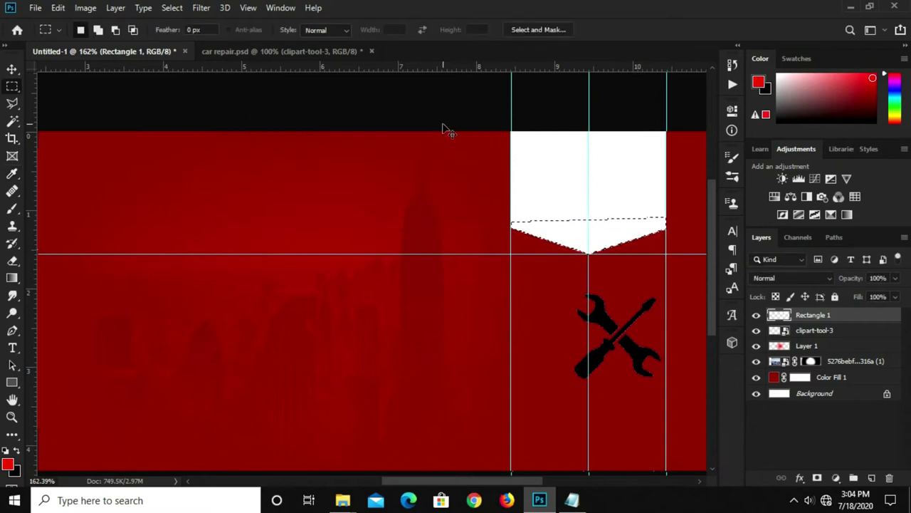
- Recentre the white pennant between the guides, duplicate it and shrink the copy slightly inward
key("v")
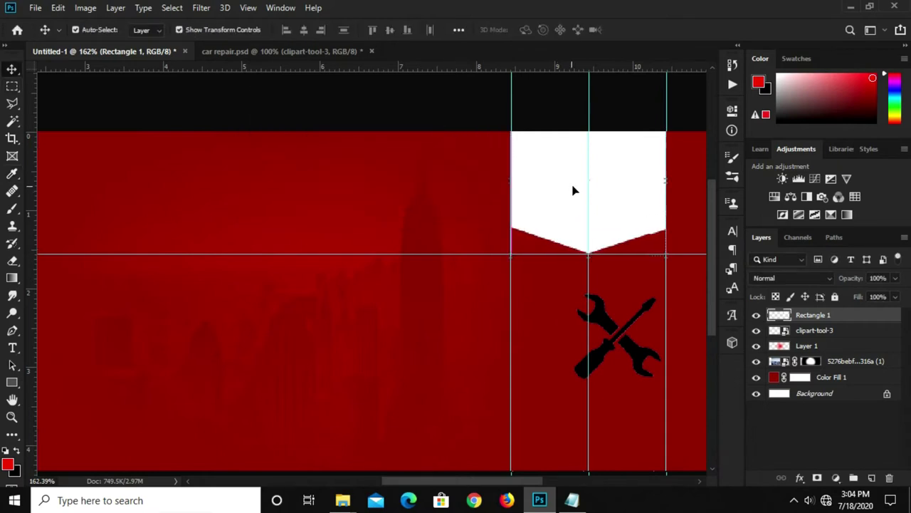
left_click_drag(571, 189, 522, 190)
key("ctrl")
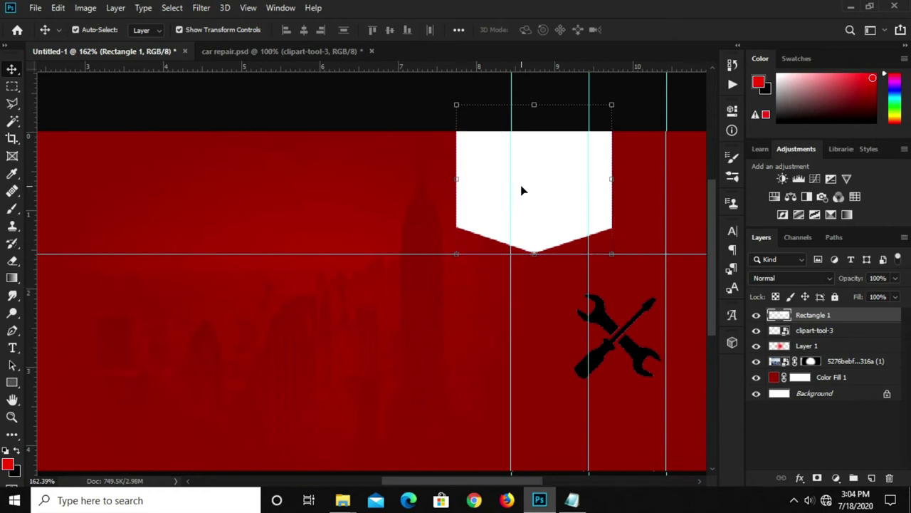
left_click_drag(524, 191, 581, 189)
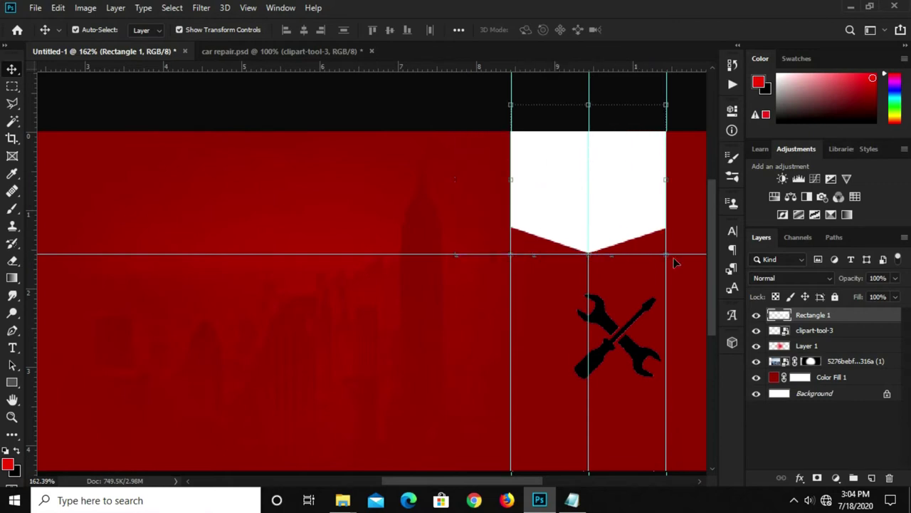
key("ctrl+j")
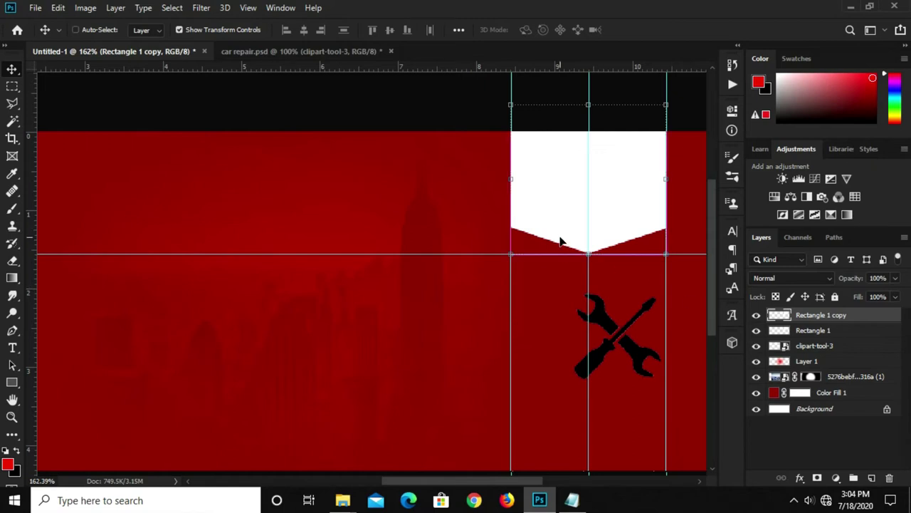
key("ctrl+t")
left_click_drag(587, 255, 590, 242)
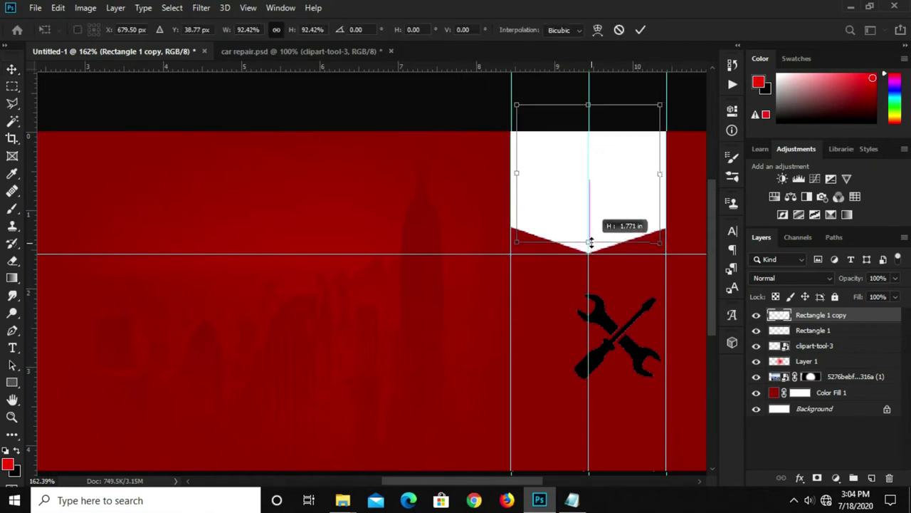
key("Return")
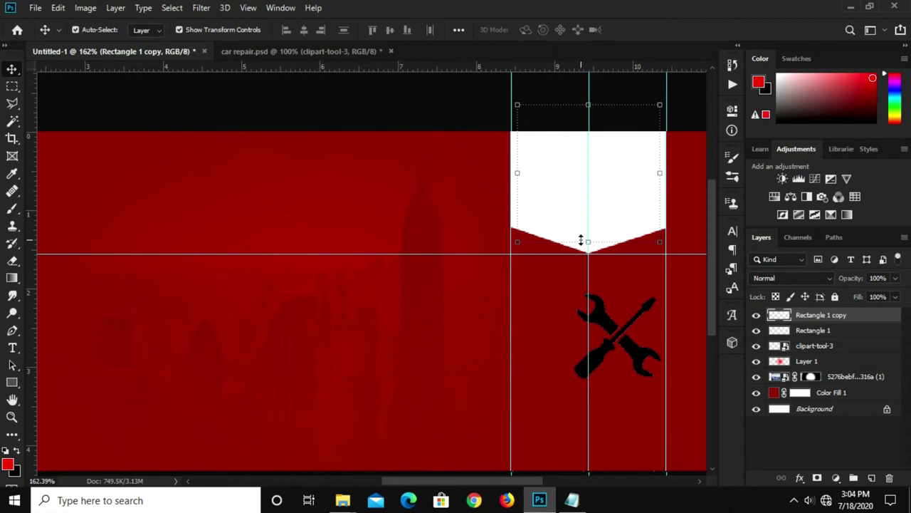
left_click(779, 315, "ctrl")
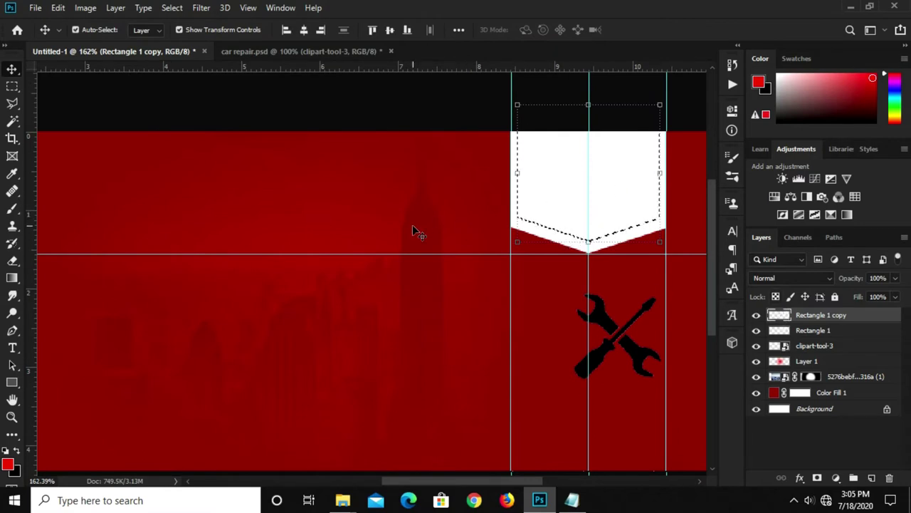
- Stroke the copy's outline with a 2 px dark red line and clear all guides
left_click_drag(12, 85, 50, 88)
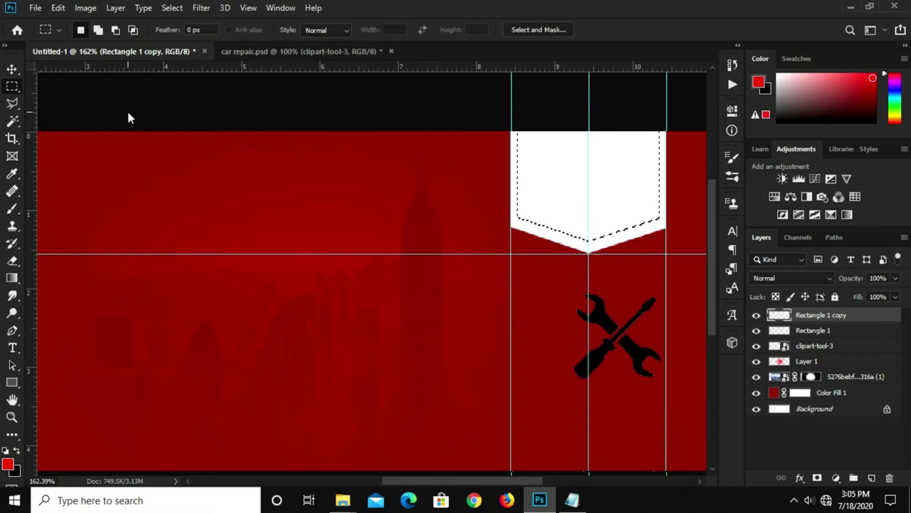
right_click(524, 151)
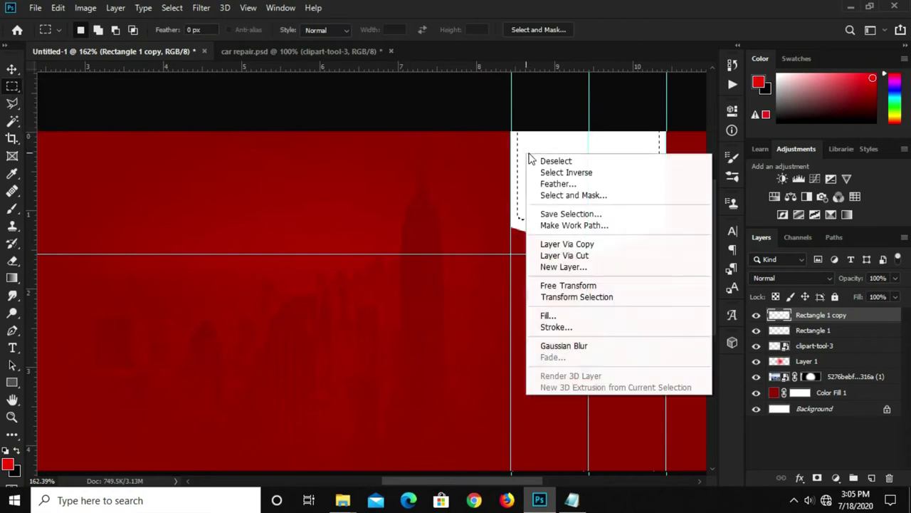
left_click(563, 327)
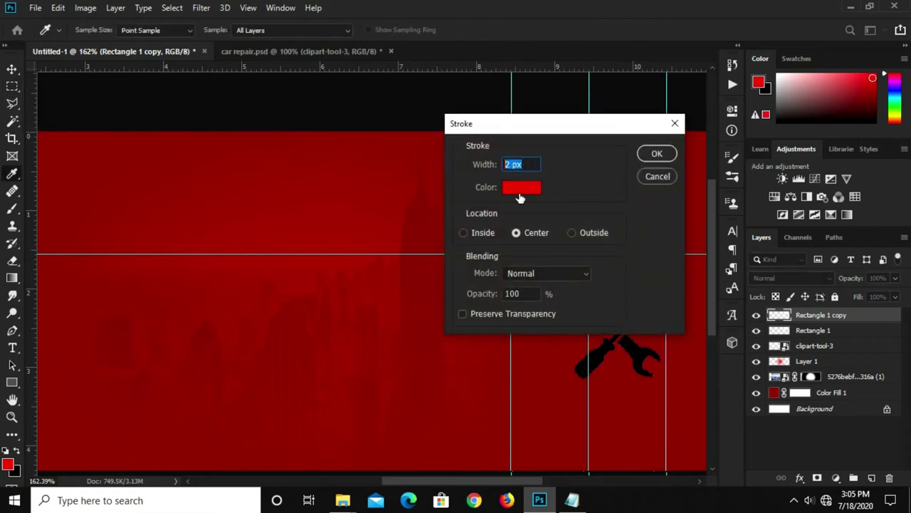
left_click(521, 198)
left_click(228, 163)
left_click(706, 247)
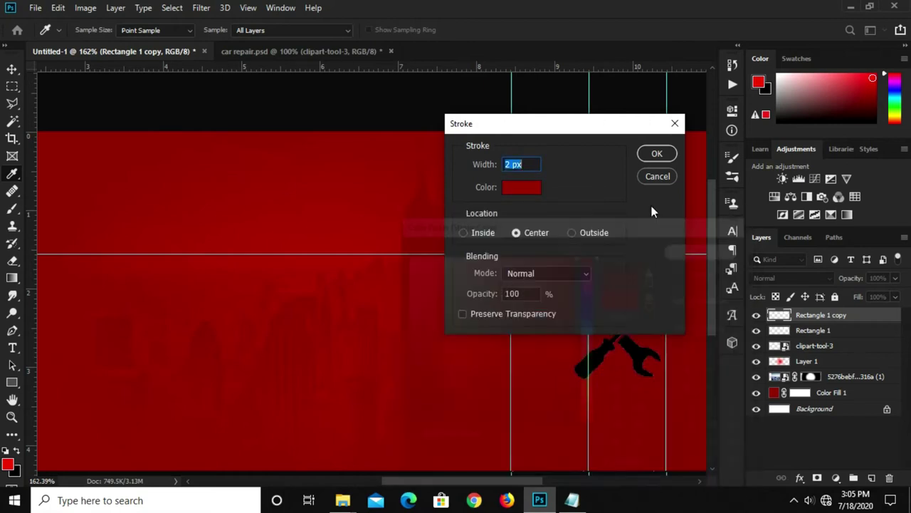
left_click(656, 153)
key("ctrl+d")
left_click(248, 7)
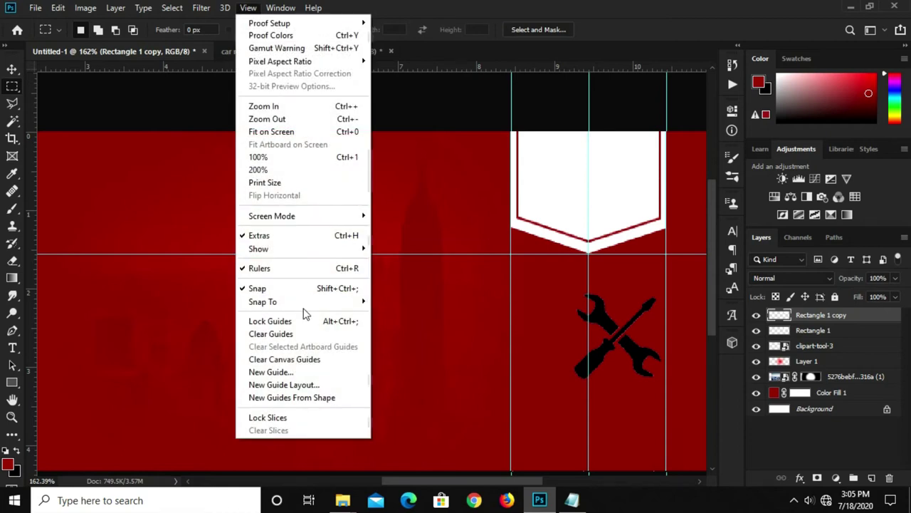
left_click(301, 333)
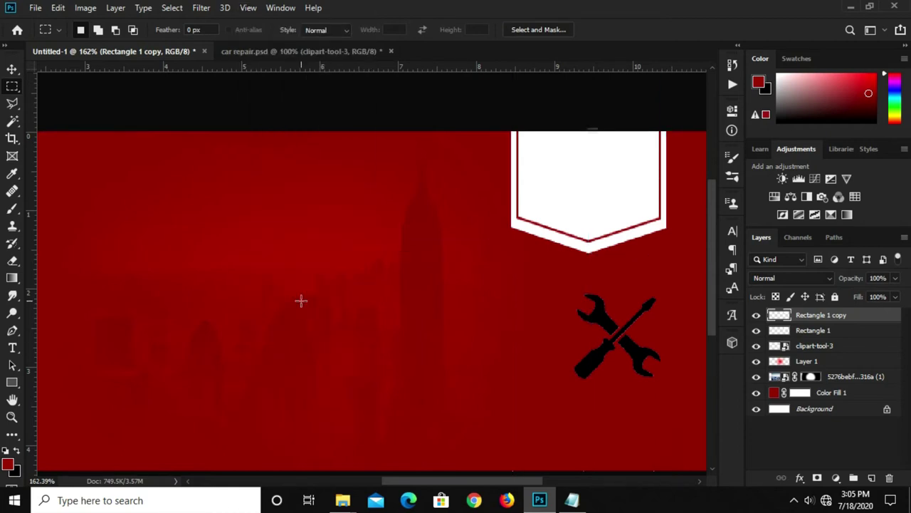
- Move the crossed-tools clipart and give it a dark red #880205 Color Overlay
key("v")
left_click_drag(598, 324, 408, 279)
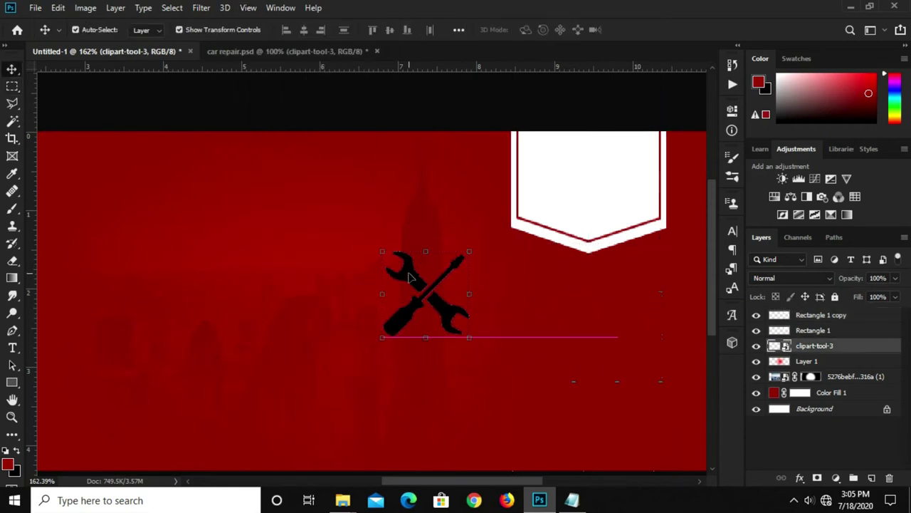
left_click(800, 477)
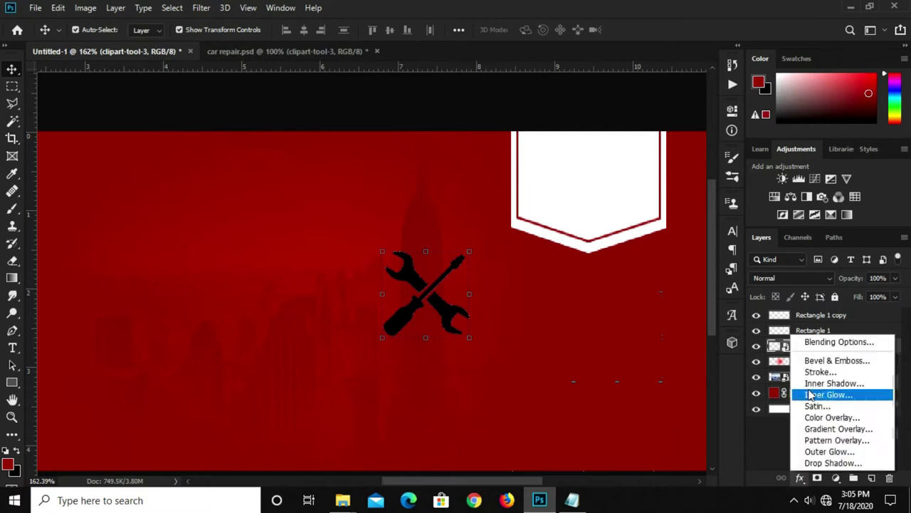
left_click(682, 392)
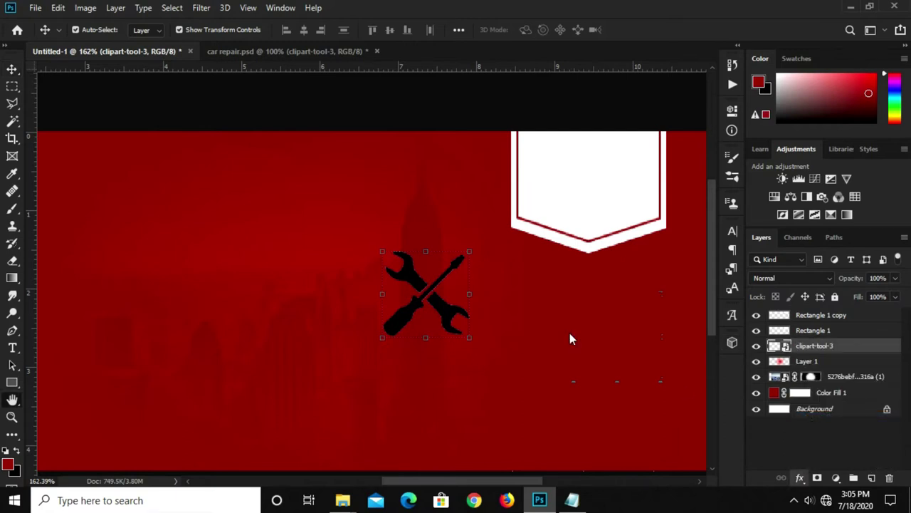
left_click(604, 215)
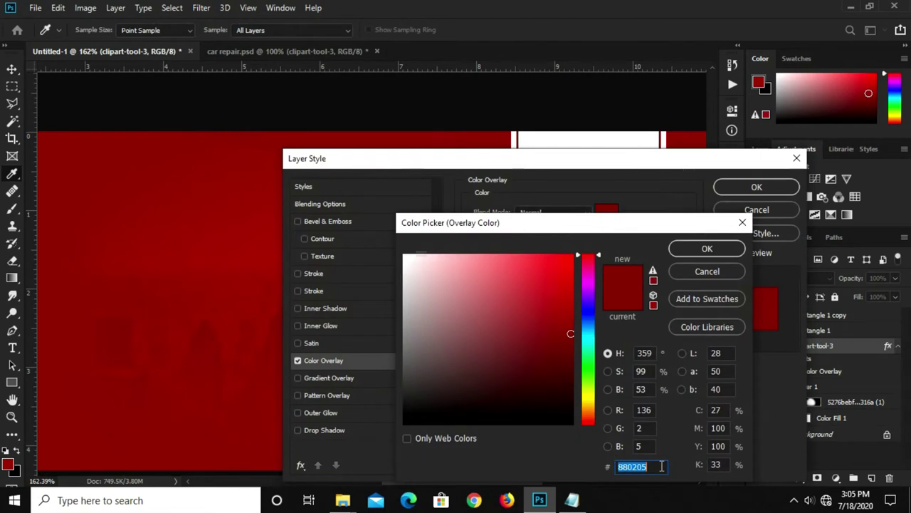
left_click(723, 248)
left_click(734, 191)
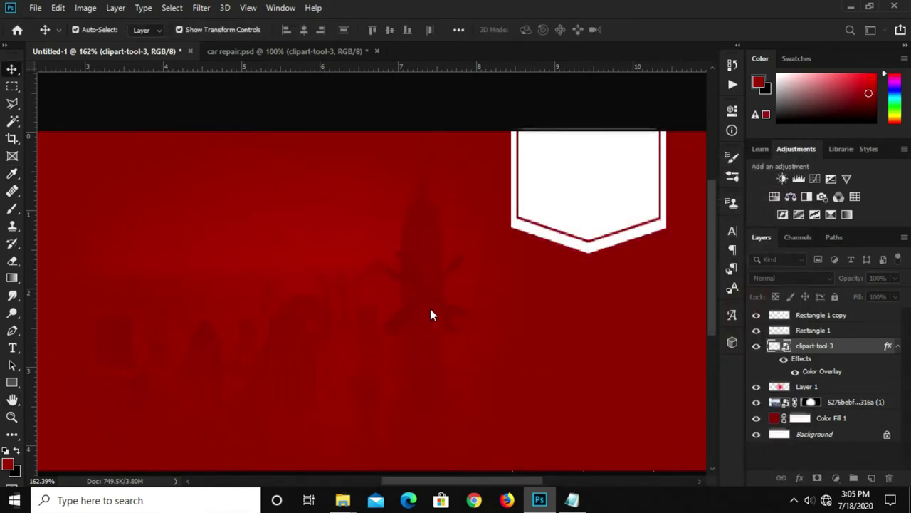
- Stack the clipart above the banner layers and shrink it to about 27.66% inside the white pennant
left_click_drag(422, 296, 556, 191)
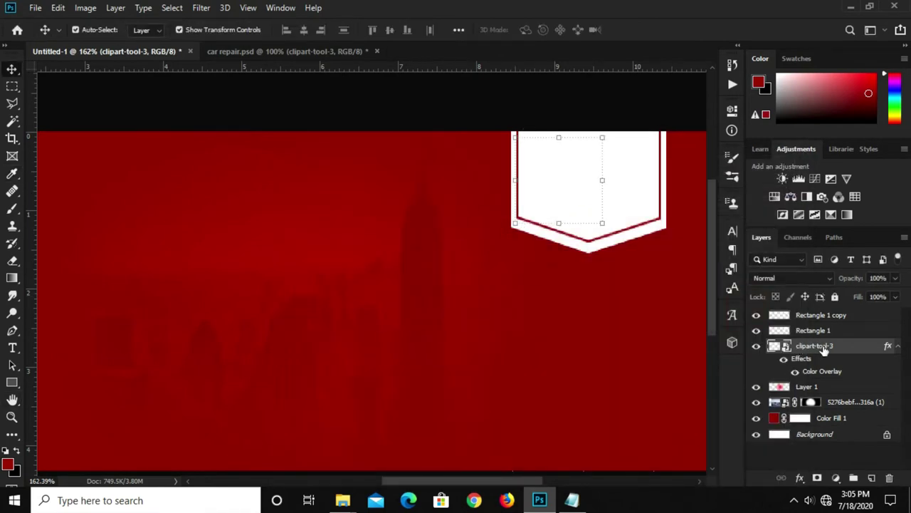
left_click_drag(824, 348, 762, 308)
left_click_drag(561, 182, 592, 175)
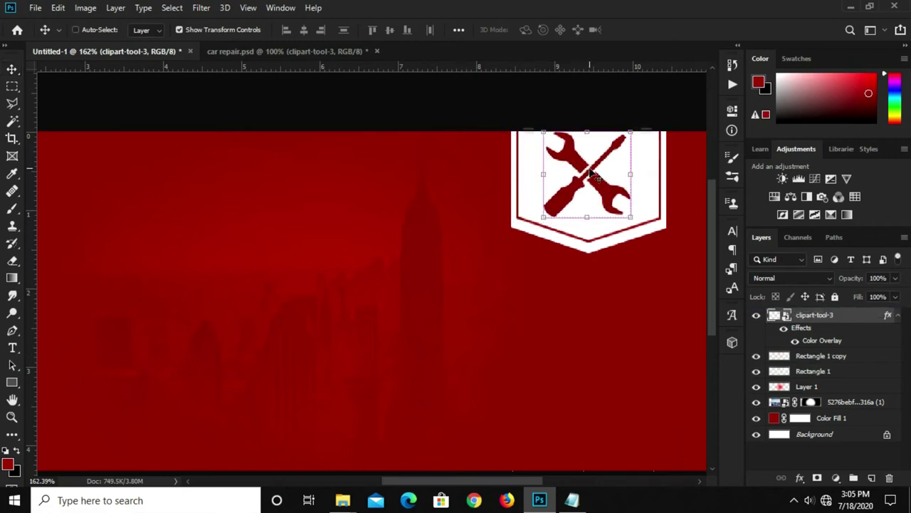
key("ctrl+t")
left_click_drag(587, 132, 588, 153)
left_click_drag(593, 191, 594, 181)
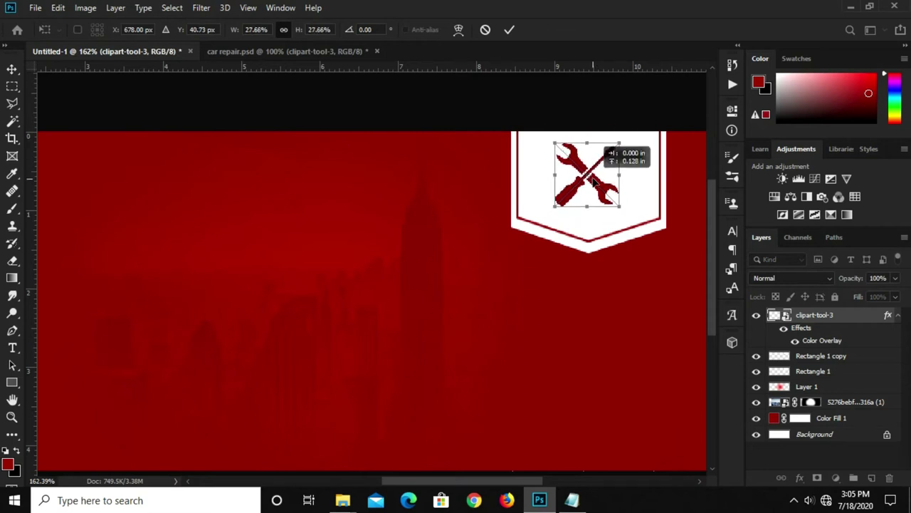
key("Return")
- View the banner at 100%, then select the words 'Your Logo' in the Notepad notes
key("ctrl+1")
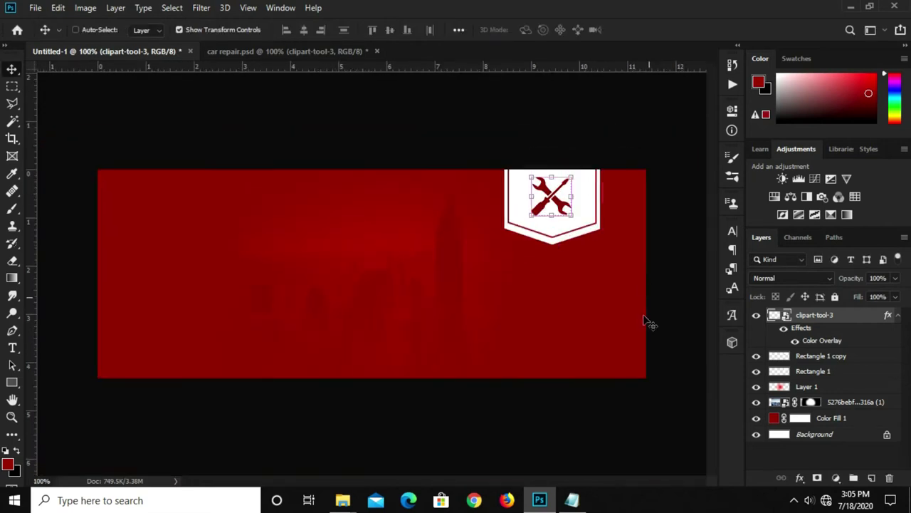
left_click(590, 401)
left_click(551, 204)
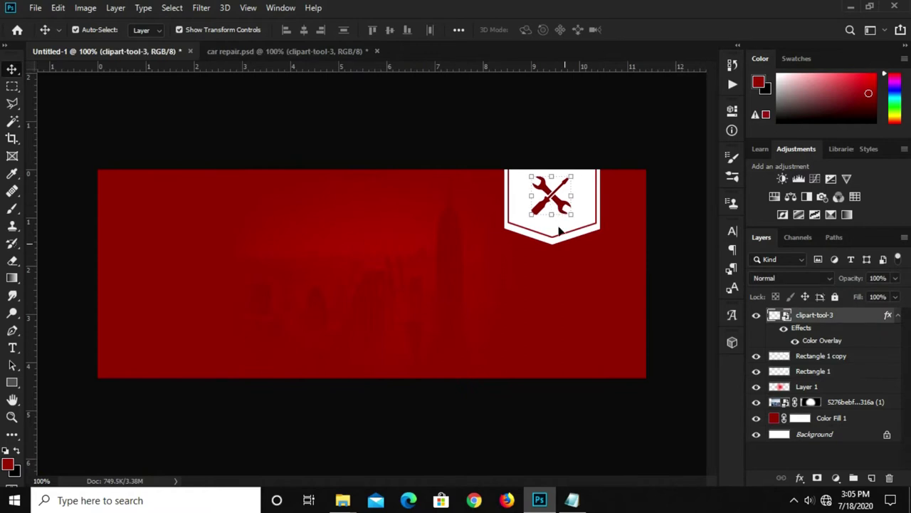
left_click(572, 499)
left_click_drag(384, 208, 326, 209)
right_click(341, 209)
- Copy 'Your Logo' from Notepad and set the Type tool colour to dark red #980c0e
left_click(393, 247)
left_click(251, 178)
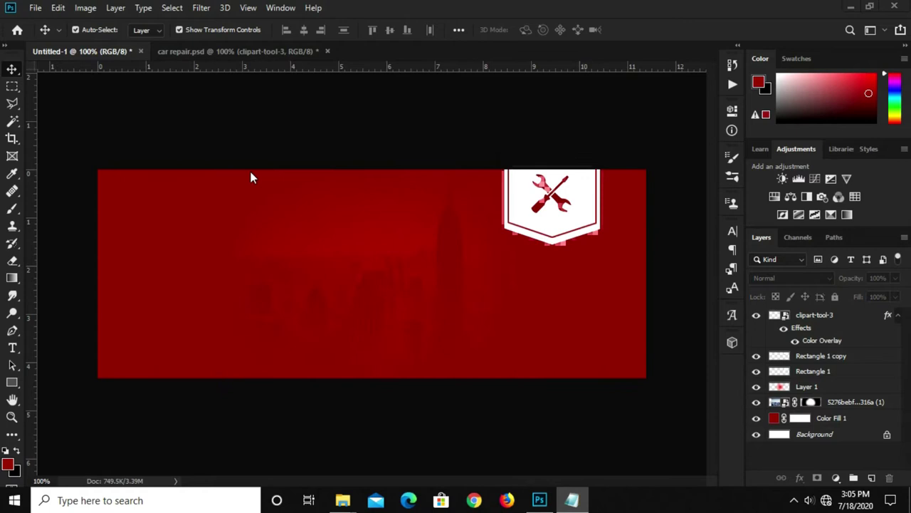
left_click(11, 349)
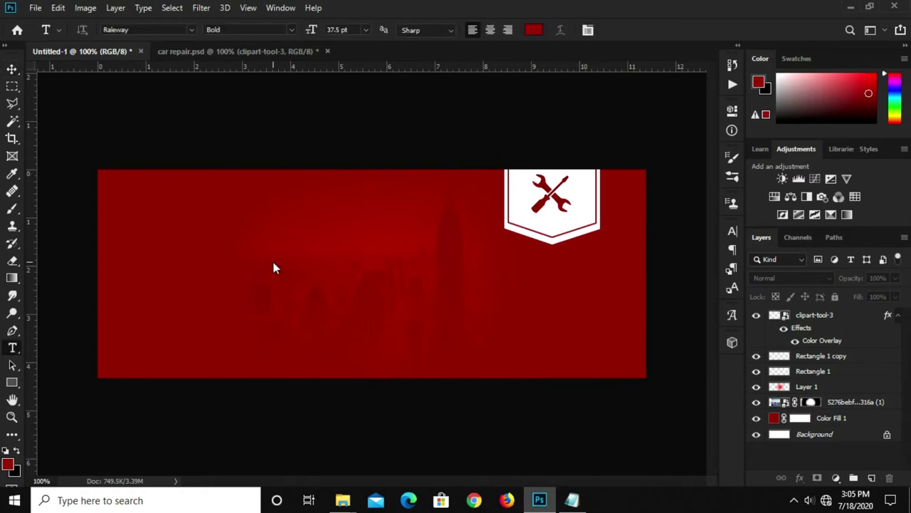
left_click(534, 30)
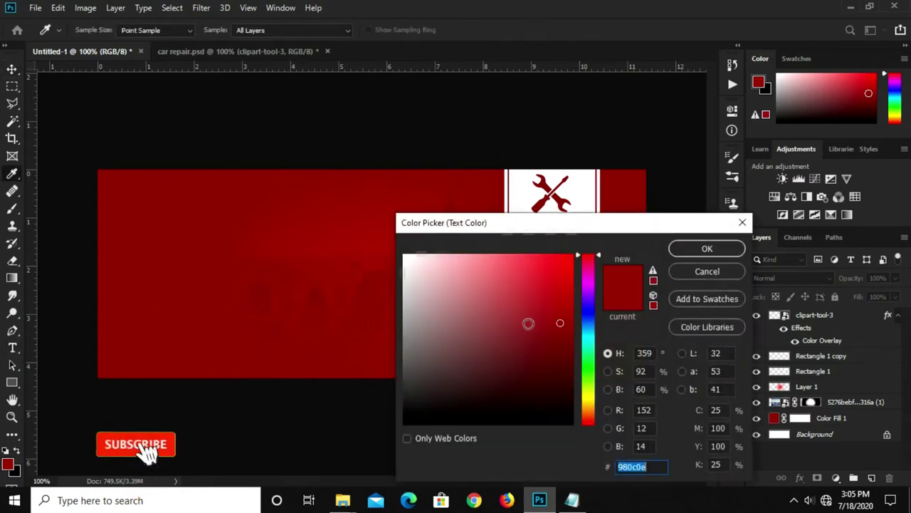
left_click(682, 249)
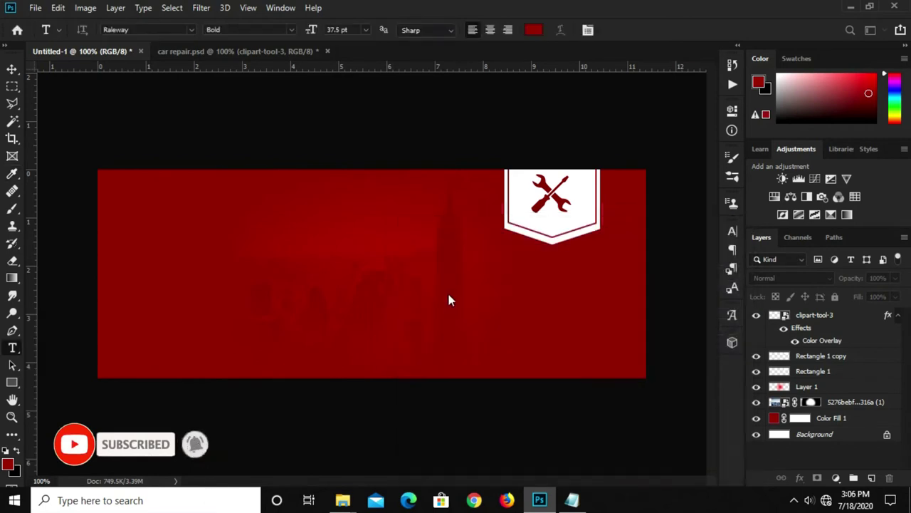
- Place 'Your Logo' beneath the crossed tools, scaled down and nudged to fit the badge
left_click(499, 296)
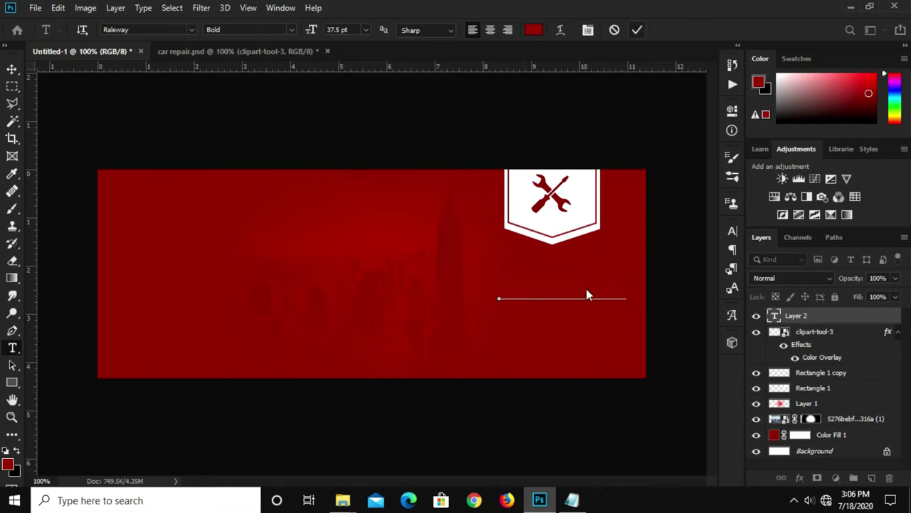
key("ctrl+Return")
key("v")
mouse_move(565, 285)
left_mouse_down()
mouse_move(572, 302)
mouse_move(562, 223)
mouse_move(580, 212)
mouse_move(556, 222)
left_mouse_up()
key("Return")
key("Up")
key("Up")
left_click(538, 153)
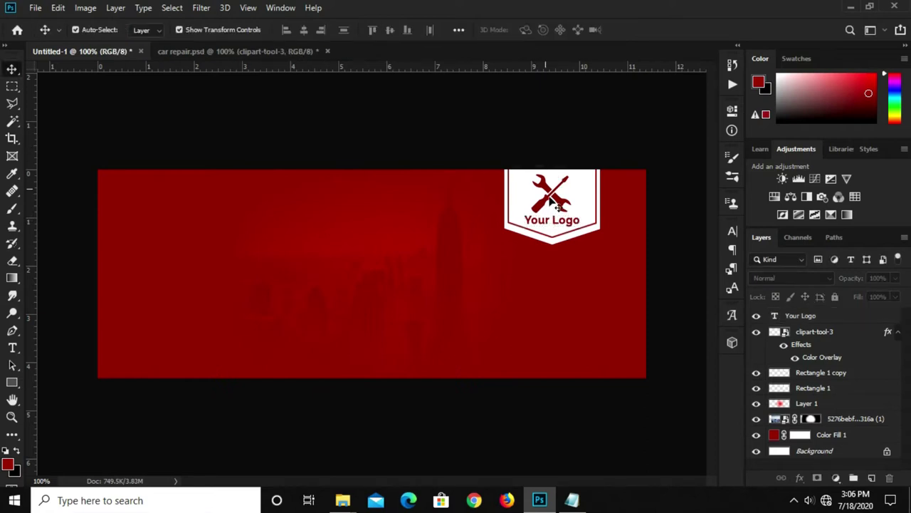
left_click(554, 223)
- Add a vertical left-margin guide and duplicate 'Your Logo' to the banner's upper left
left_click(473, 145)
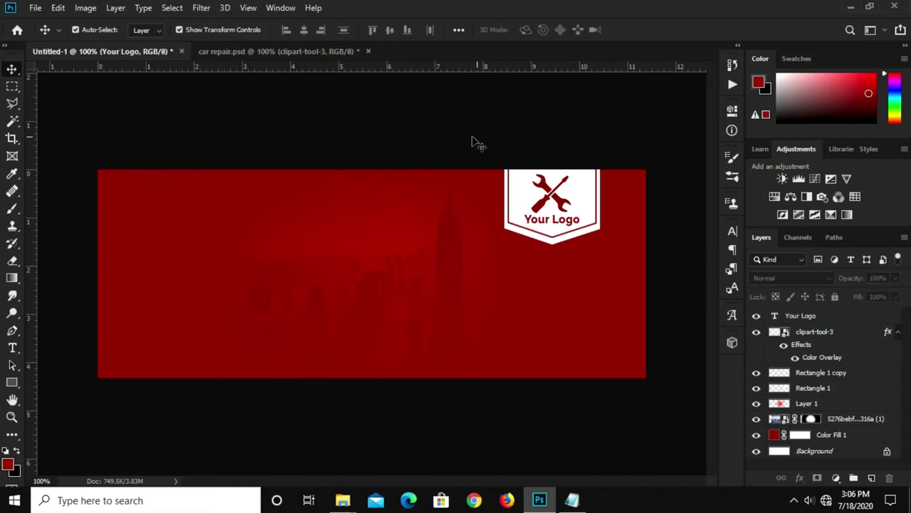
left_click_drag(34, 293, 114, 306)
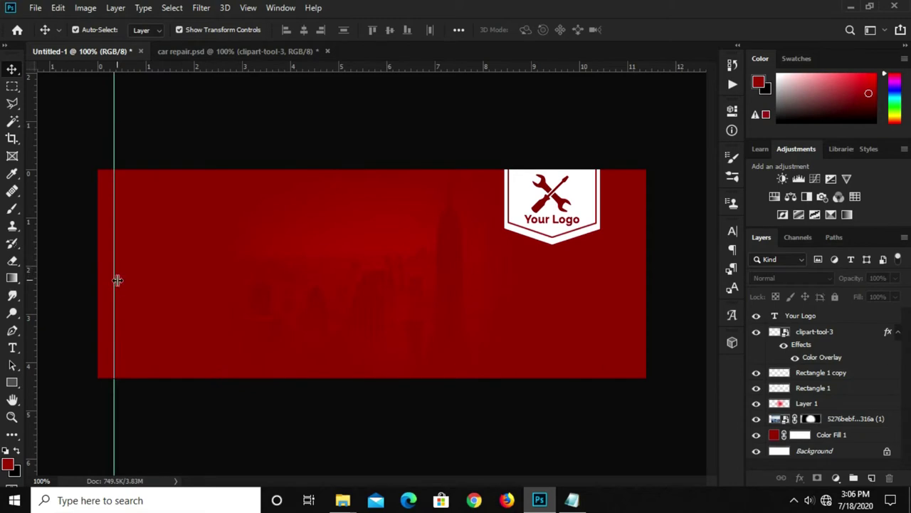
left_click_drag(113, 278, 120, 276)
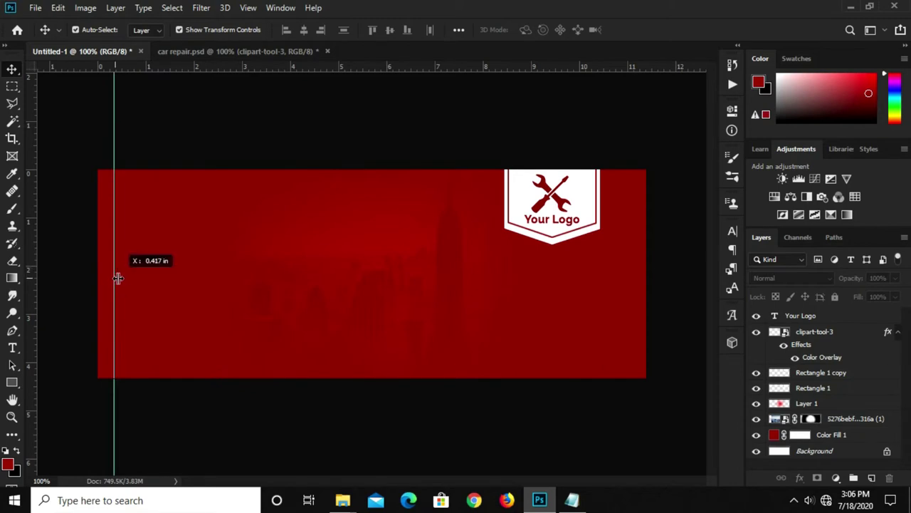
left_click(561, 221)
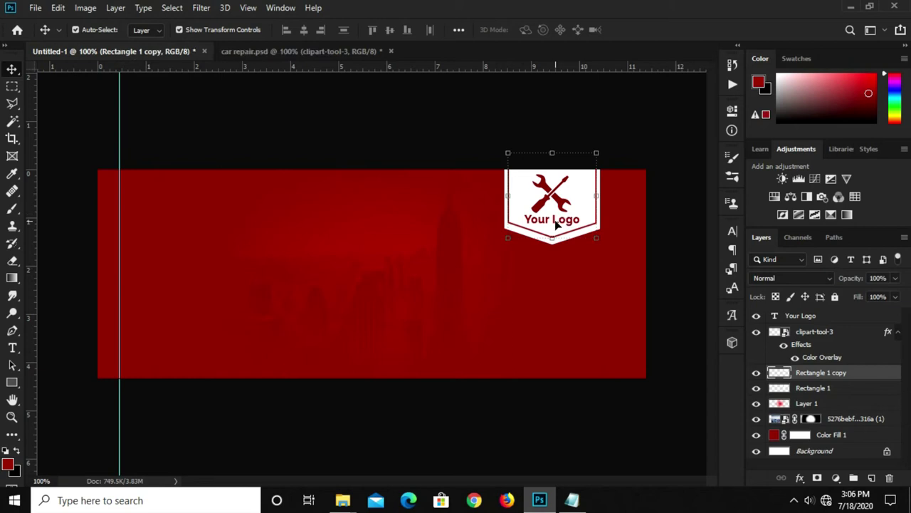
left_click(558, 223)
left_click_drag(558, 224, 211, 203)
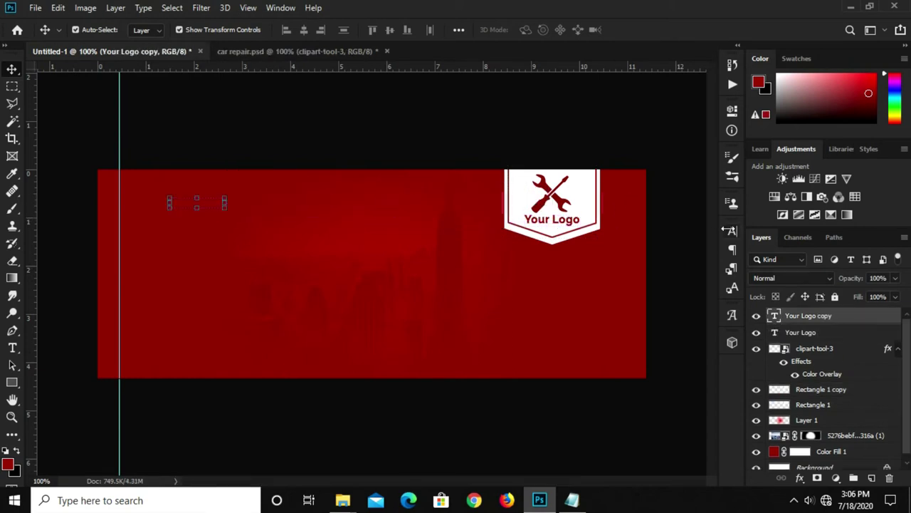
- Make the copied text white #ffffff and enlarge it to about 239%
left_click(729, 230)
left_click(689, 308)
type("ffffff")
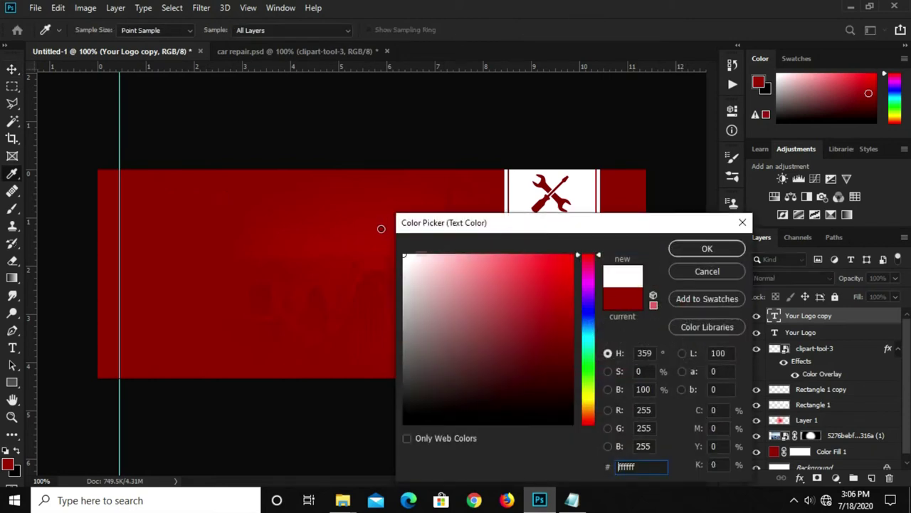
left_click(682, 242)
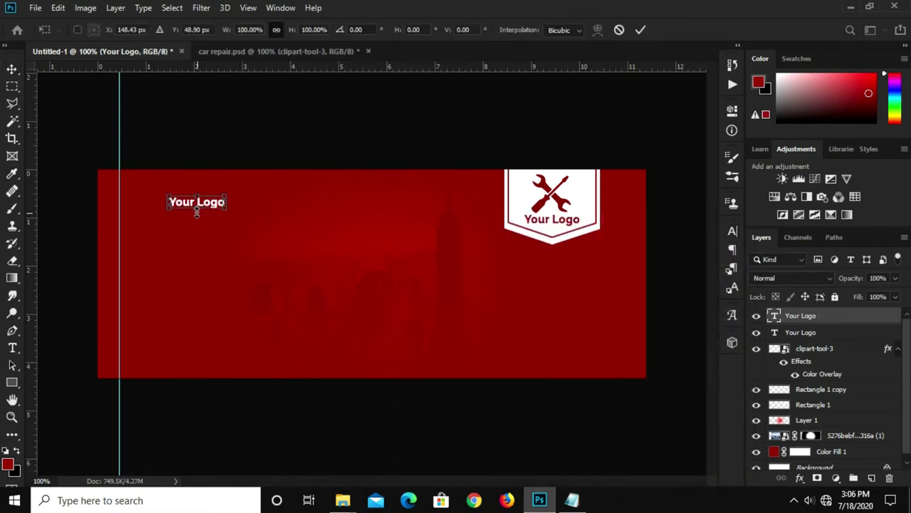
left_click_drag(197, 208, 197, 227)
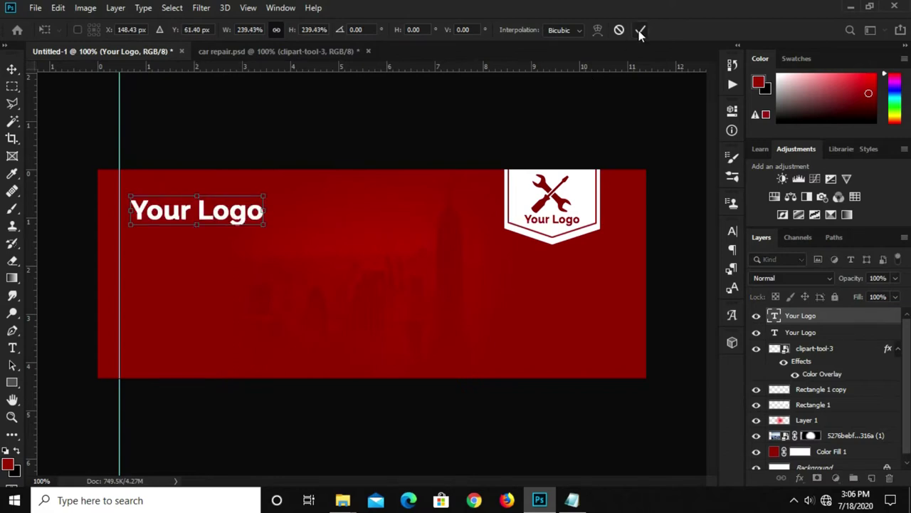
left_click(639, 33)
left_click(571, 500)
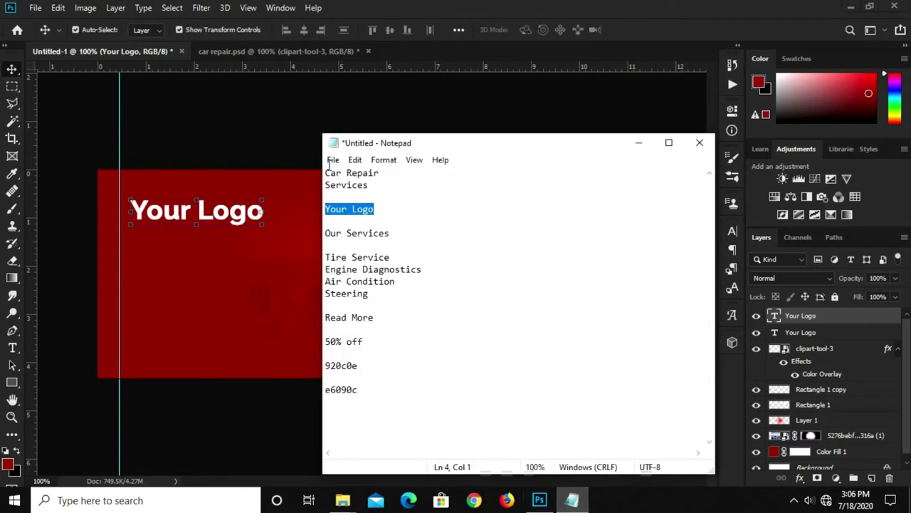
- Copy the line 'Car Repair' from Notepad
left_click_drag(384, 173, 309, 164)
right_click(349, 173)
left_click(404, 219)
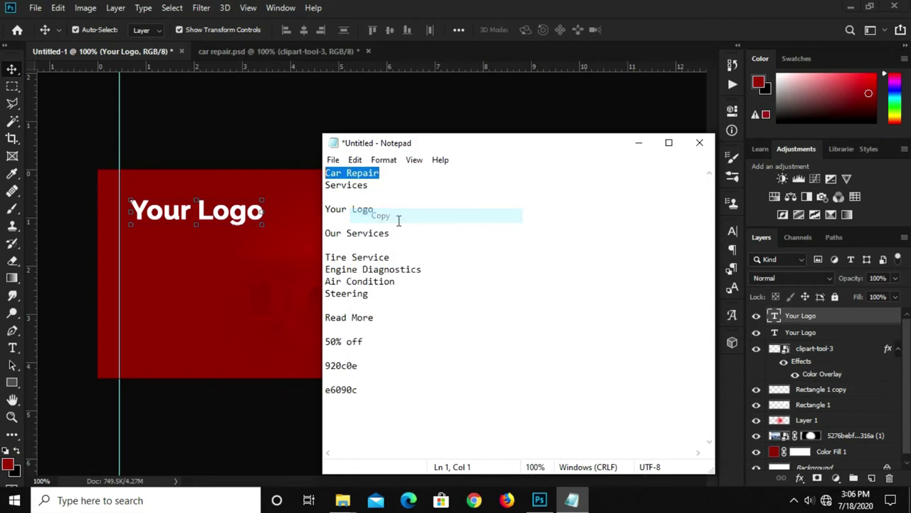
left_click(184, 219)
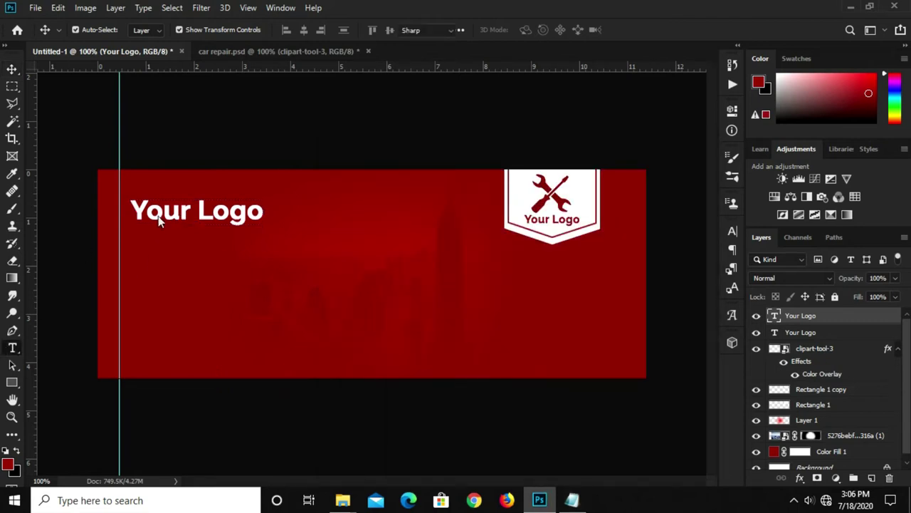
- Replace the large white text with 'Car Repair', scale it to about 90.62%, and align it to the guide
double_click(158, 216)
key("ctrl+a")
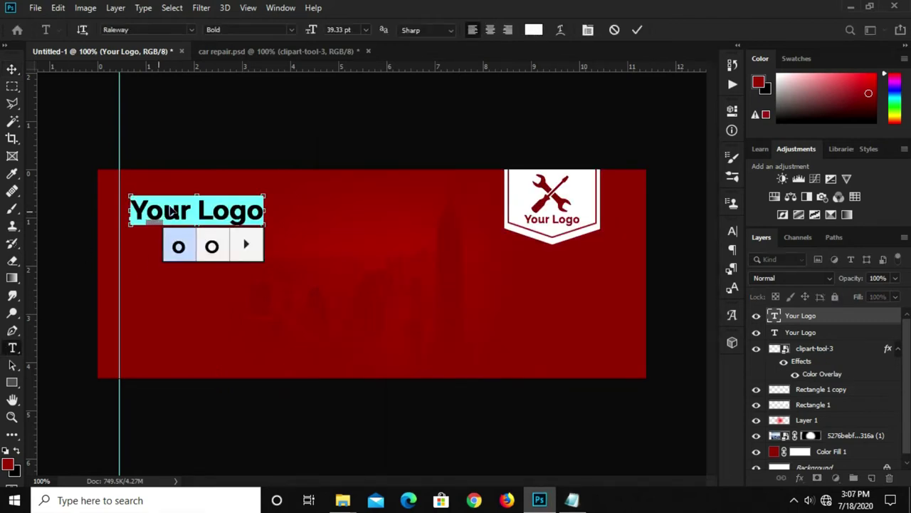
key("ctrl+v")
left_click(639, 30)
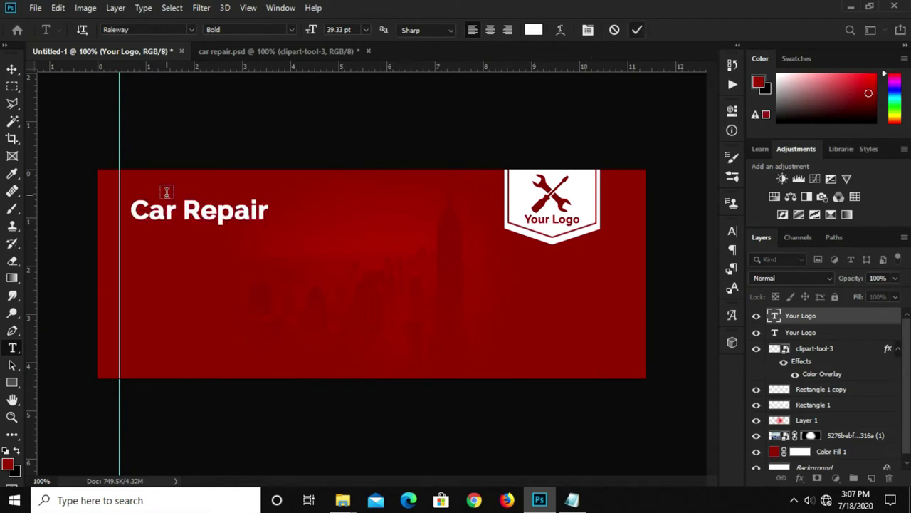
key("v")
key("ctrl+t")
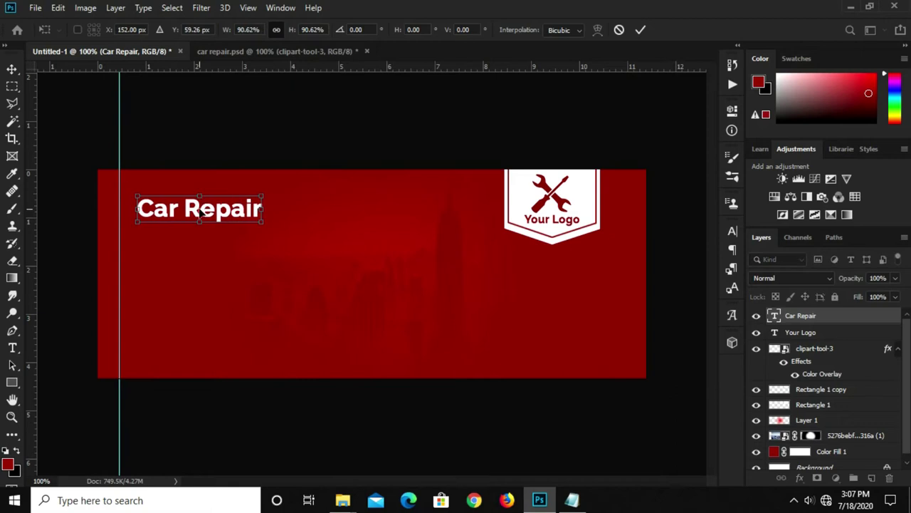
key("Return")
left_click_drag(193, 212, 176, 212)
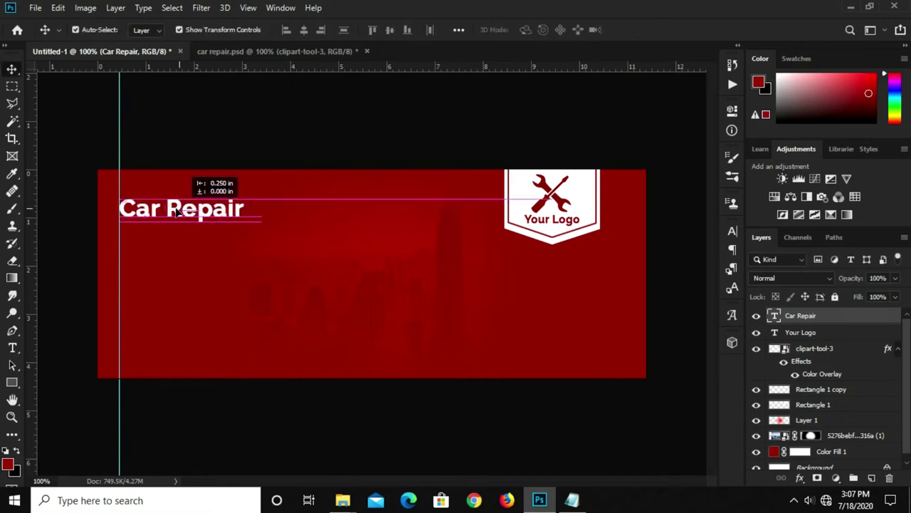
- Set the Car Repair heading's font size to 37 pt
left_click(729, 235)
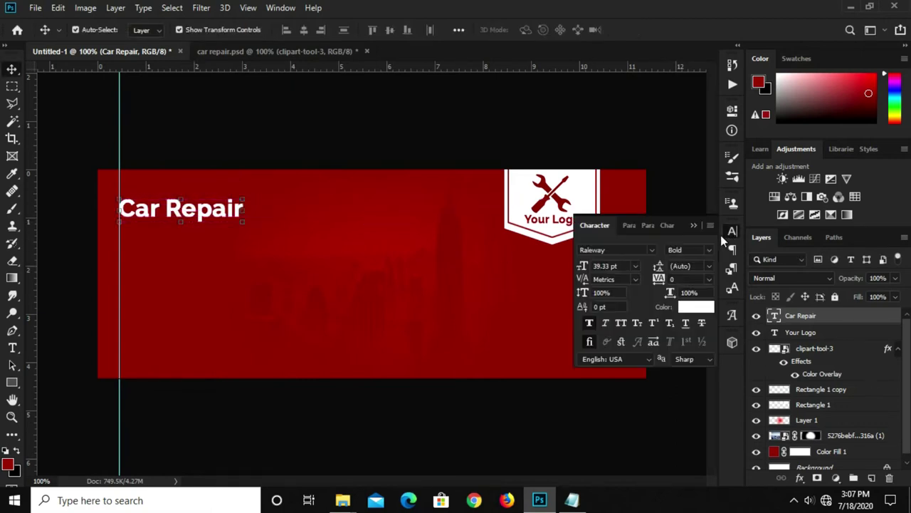
left_click(620, 263)
type("4")
key("Return")
left_click(141, 218)
- Duplicate the heading directly below and reduce the copy to 28 pt
left_click(154, 221)
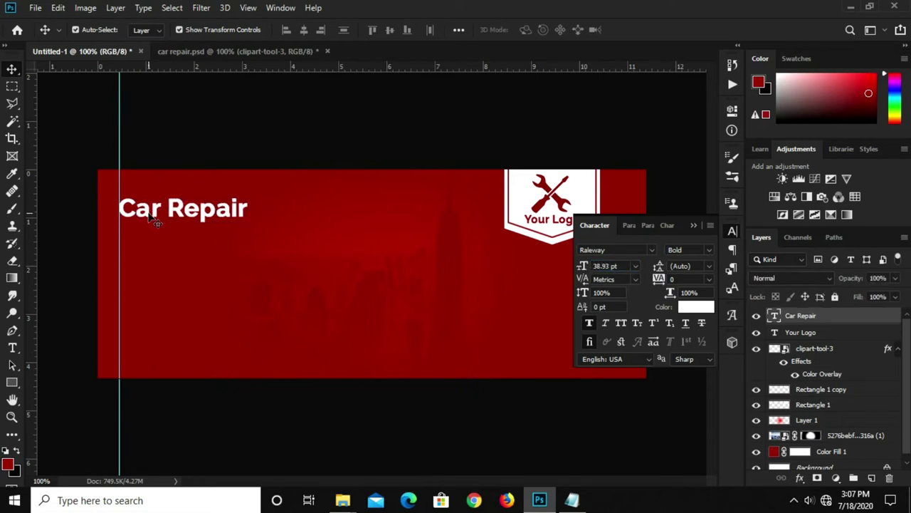
left_click_drag(155, 222, 154, 237)
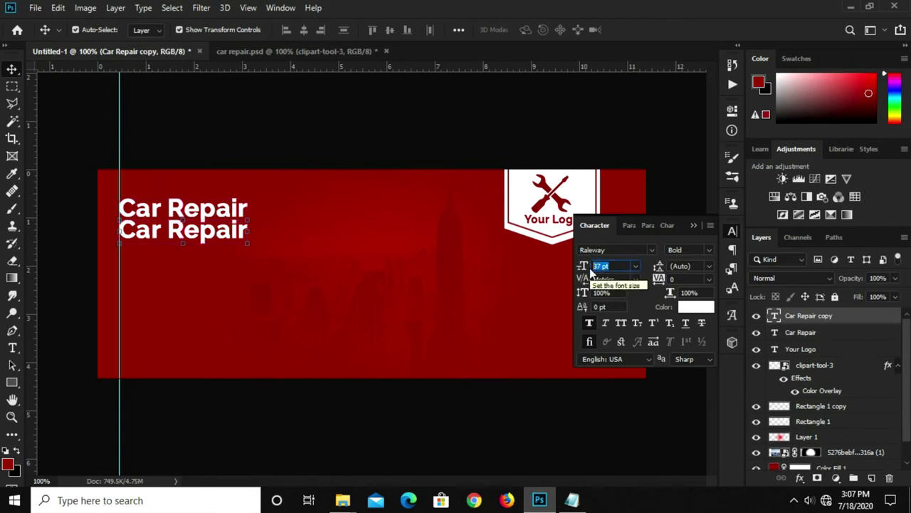
key("Return")
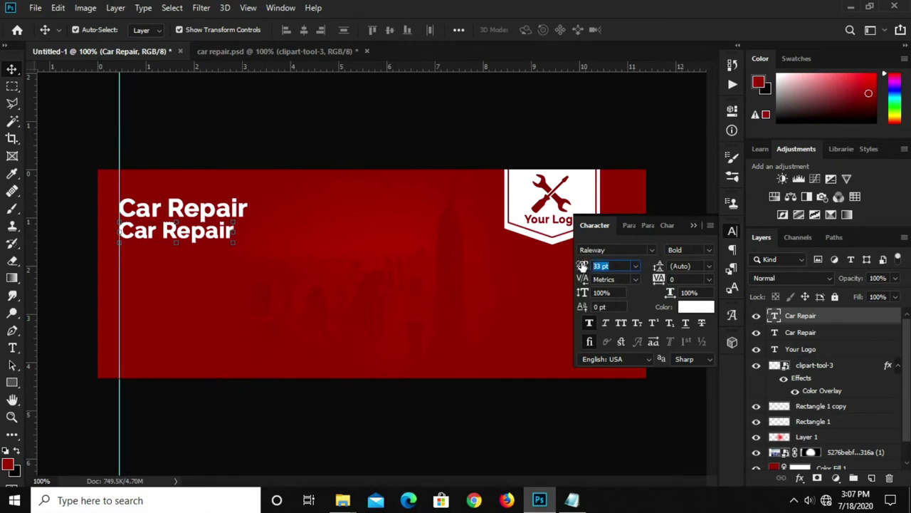
key("Return")
left_click(694, 226)
scroll(160, 235, "up", 2)
scroll(160, 235, "down", 1)
- Change the second line's text to 'Services'
key("t")
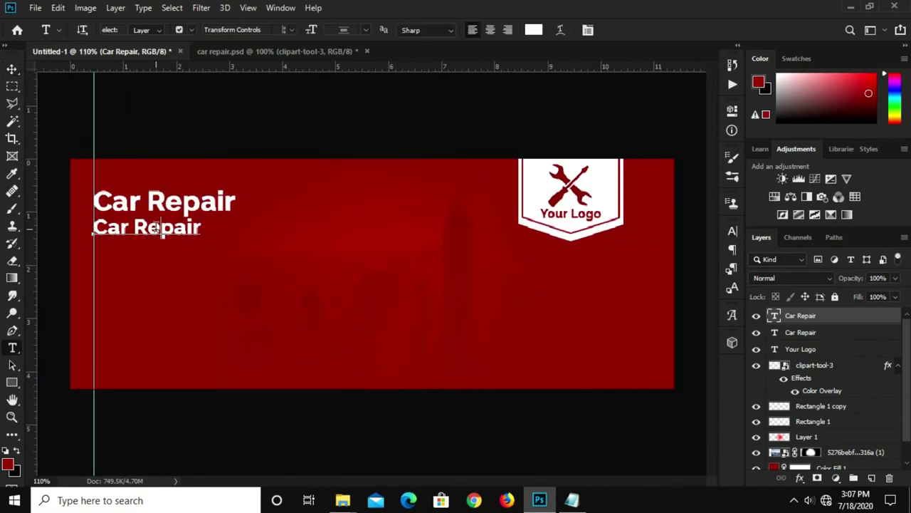
left_click(155, 228)
key("ctrl+a")
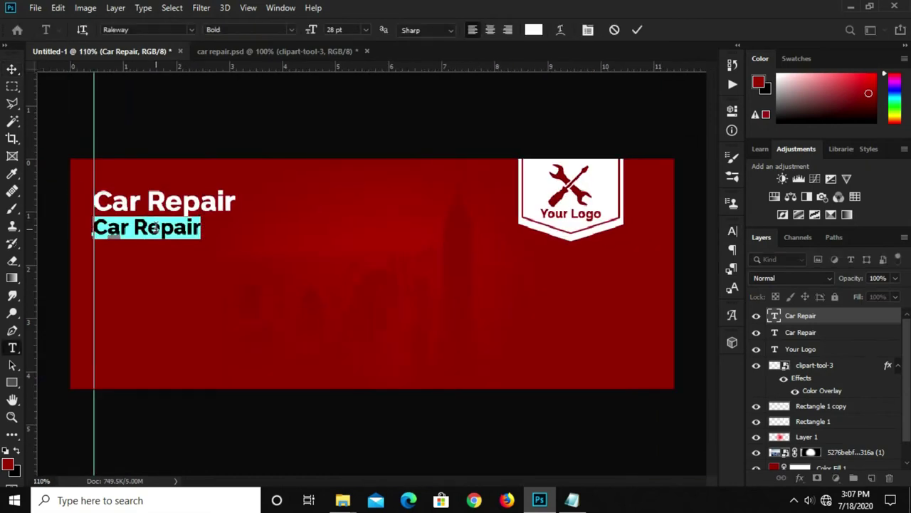
type("Services")
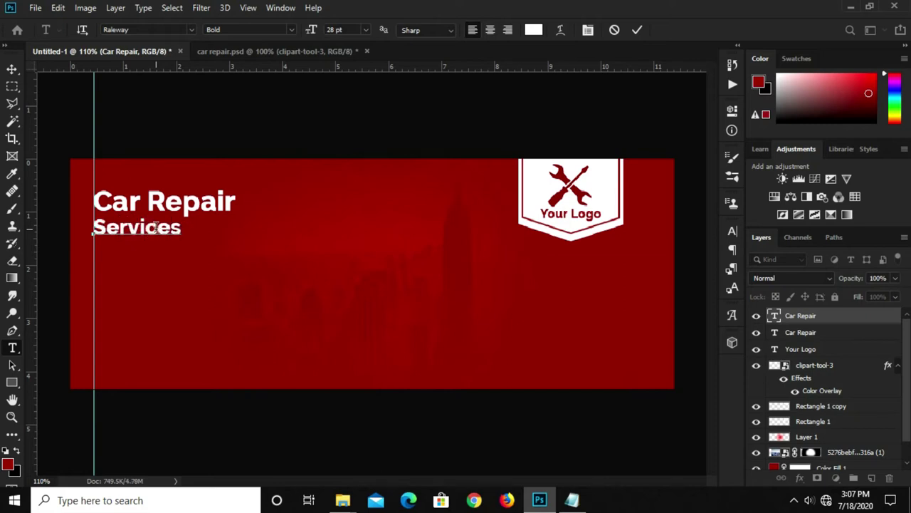
left_click(637, 30)
key("v")
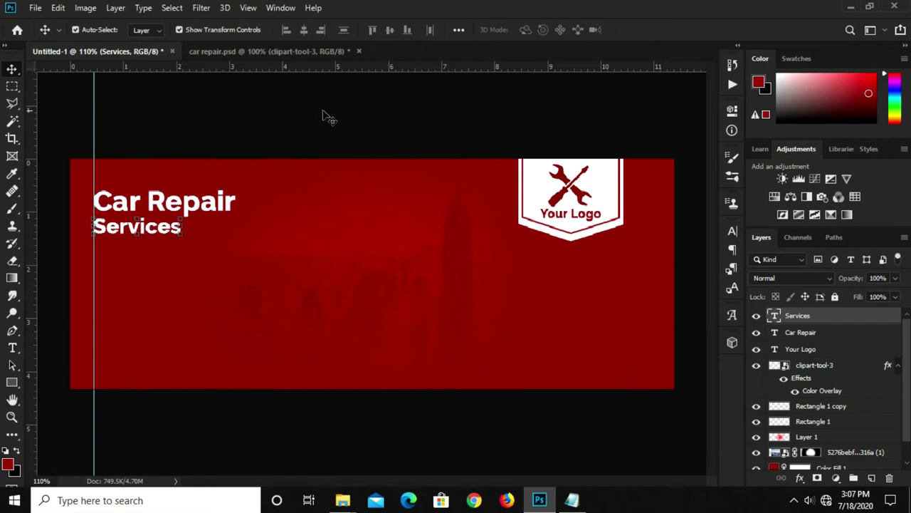
left_click(320, 117)
- Draw a thin white 97 × 2 px rectangle underline beneath Services
left_click(12, 383)
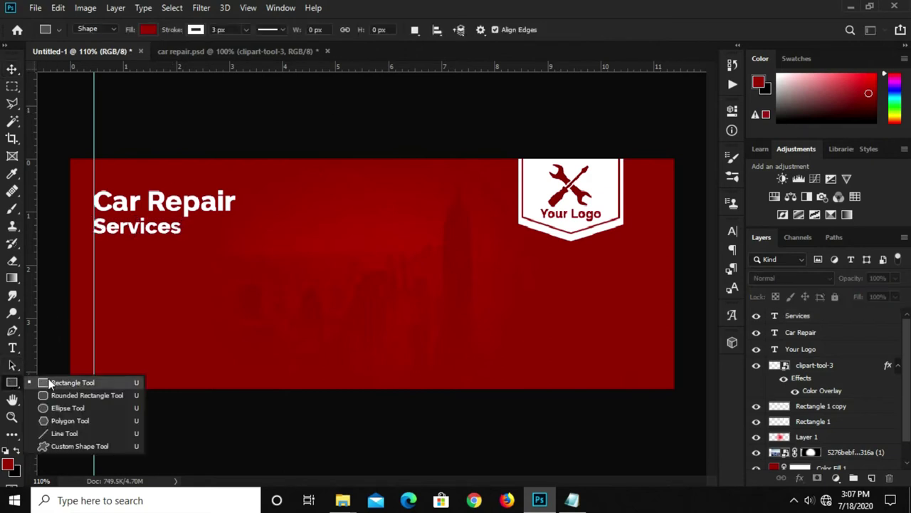
left_click(57, 382)
left_click(146, 31)
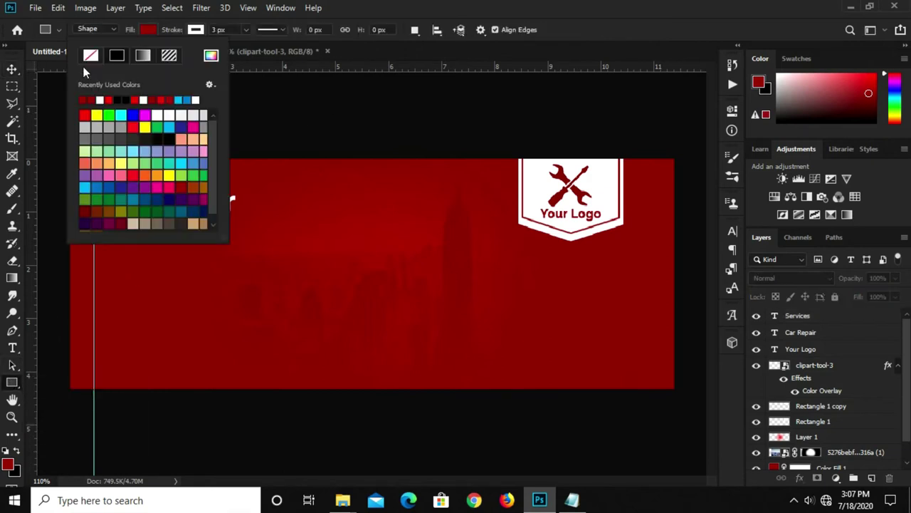
left_click(104, 95)
left_click(364, 51)
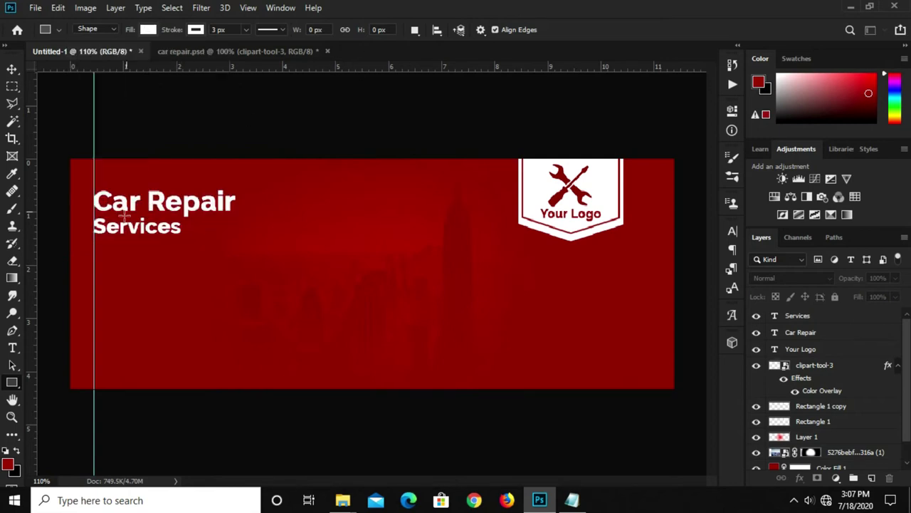
scroll(246, 249, "up", 2)
left_click_drag(60, 233, 146, 237)
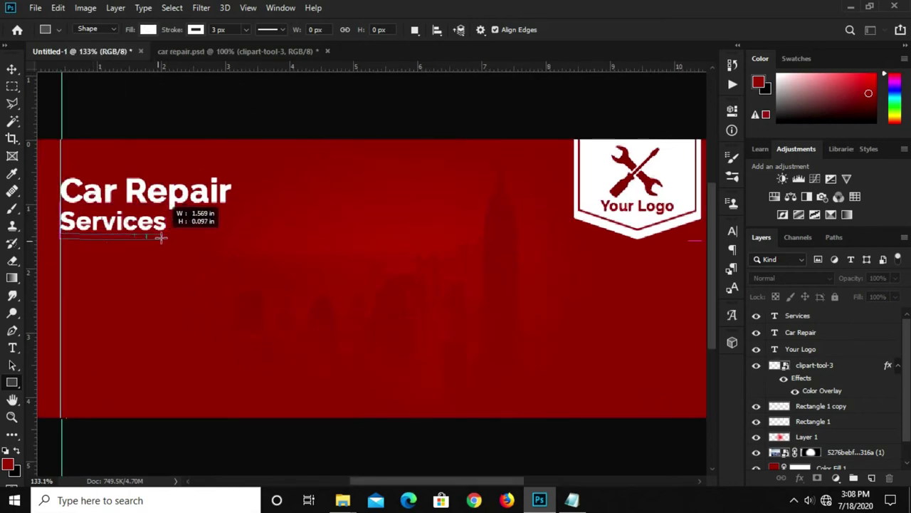
left_click_drag(146, 237, 147, 237)
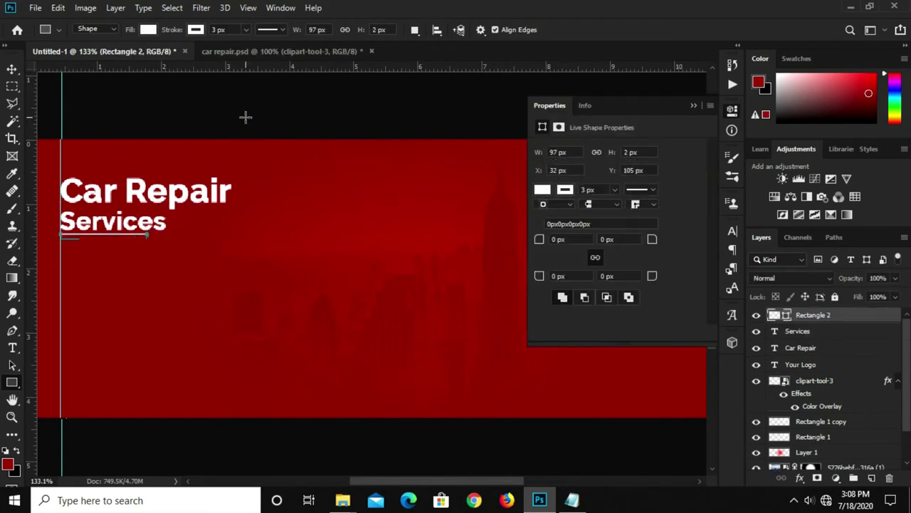
- Nudge the Services text up slightly toward its underline
key("v")
key("ctrl+minus")
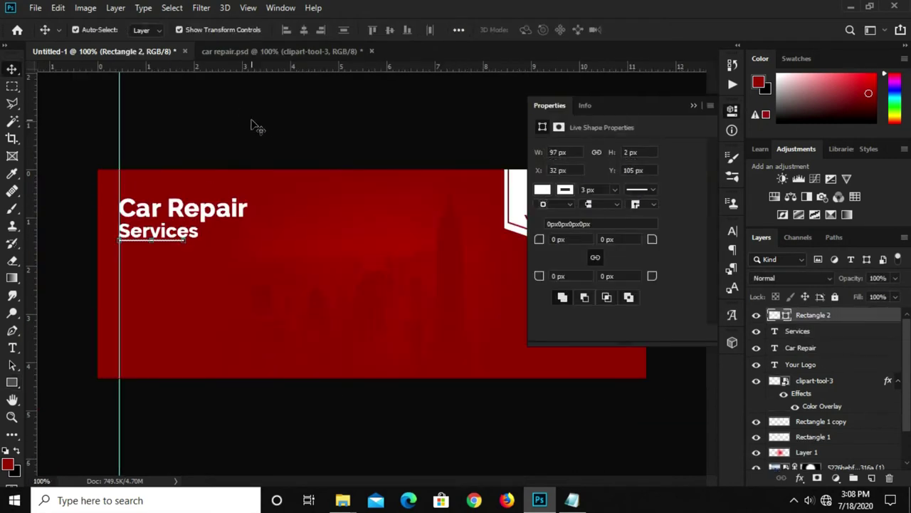
left_click(254, 126)
left_click(164, 235)
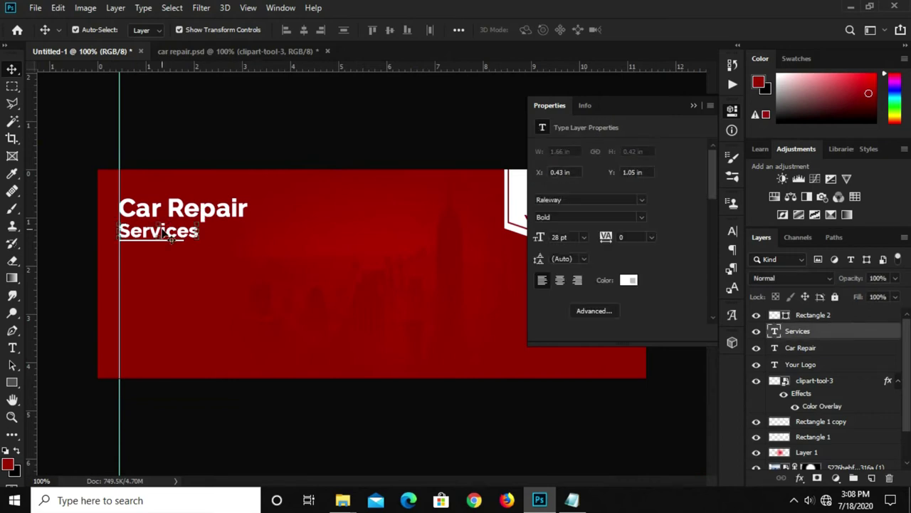
key("Up")
key("Up")
key("Up")
left_click(211, 148)
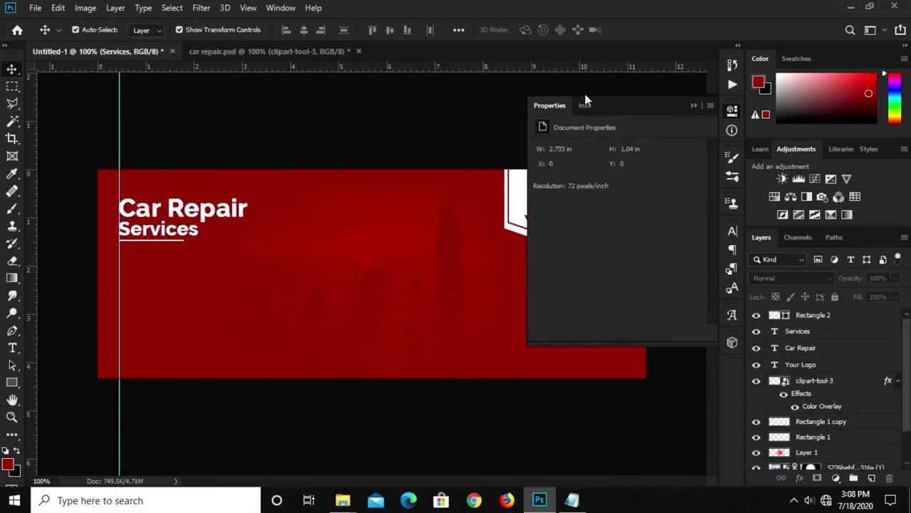
left_click(694, 106)
scroll(391, 122, "down", 1)
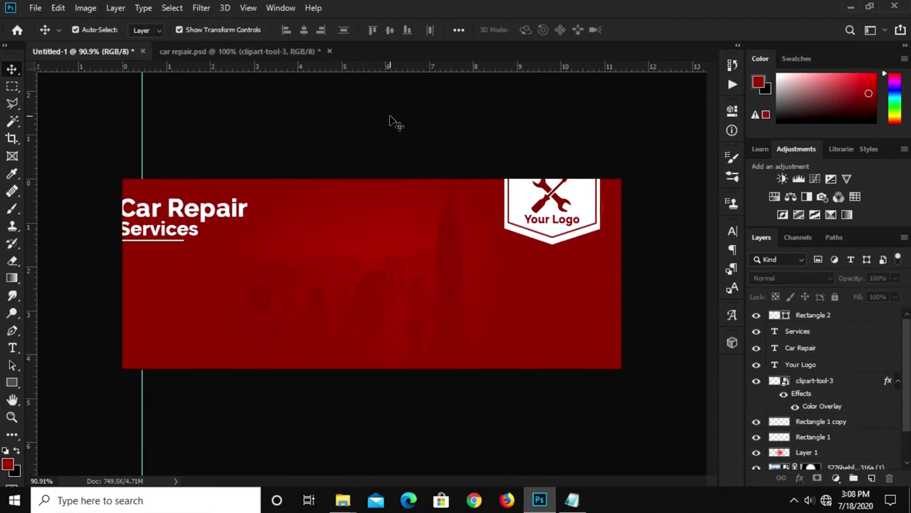
scroll(142, 246, "up", 1)
- Draw a small white square below Services and scale it down to bullet size
left_click(12, 382)
right_click(13, 384)
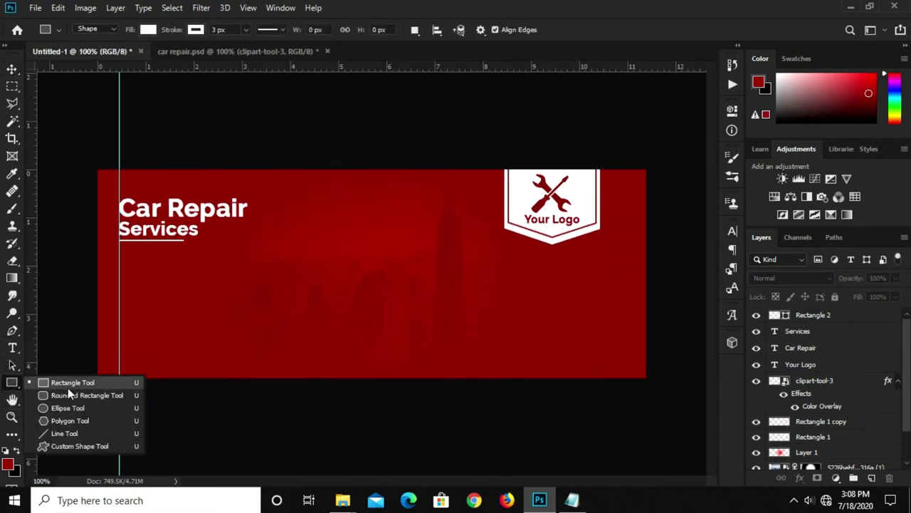
left_click(59, 383)
left_click_drag(120, 267, 129, 278)
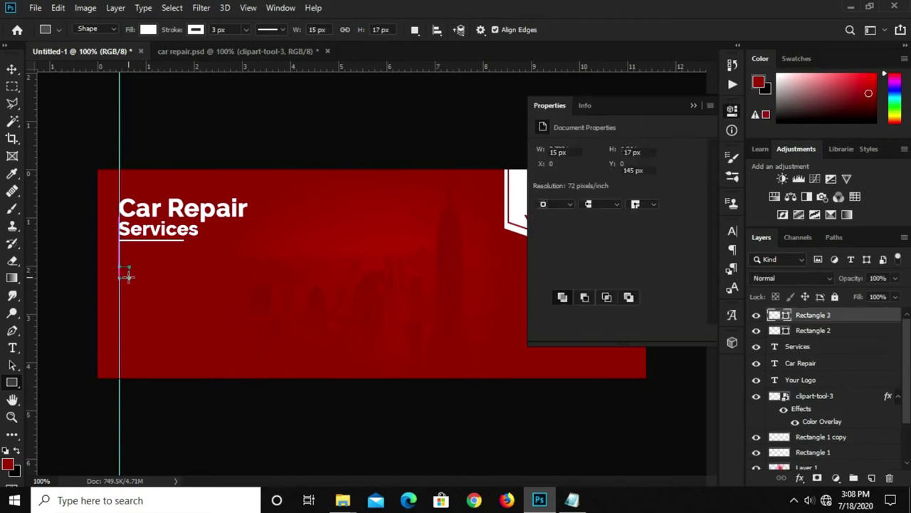
key("v")
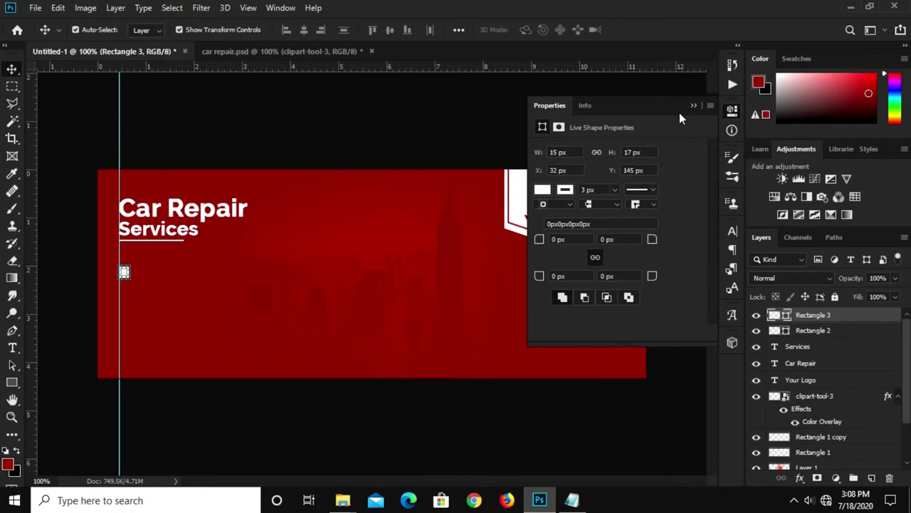
left_click(691, 105)
scroll(112, 260, "up", 3)
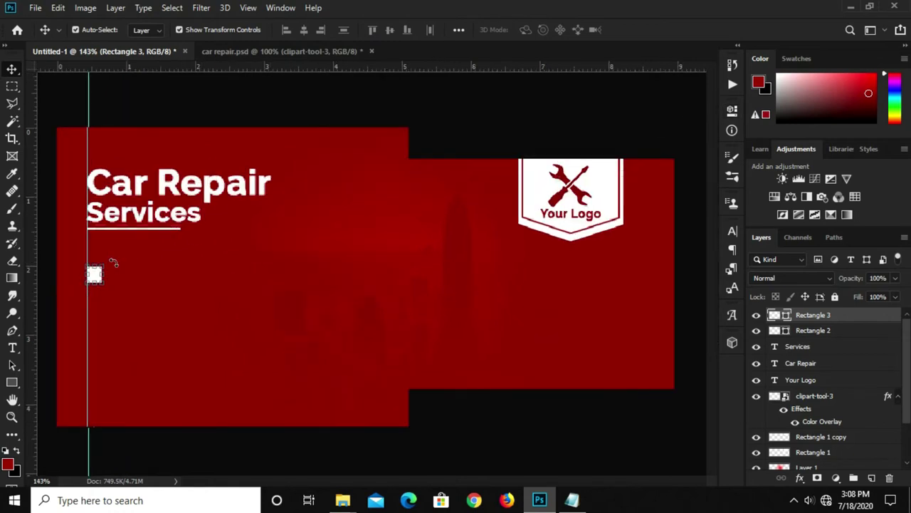
left_click_drag(101, 286, 96, 283)
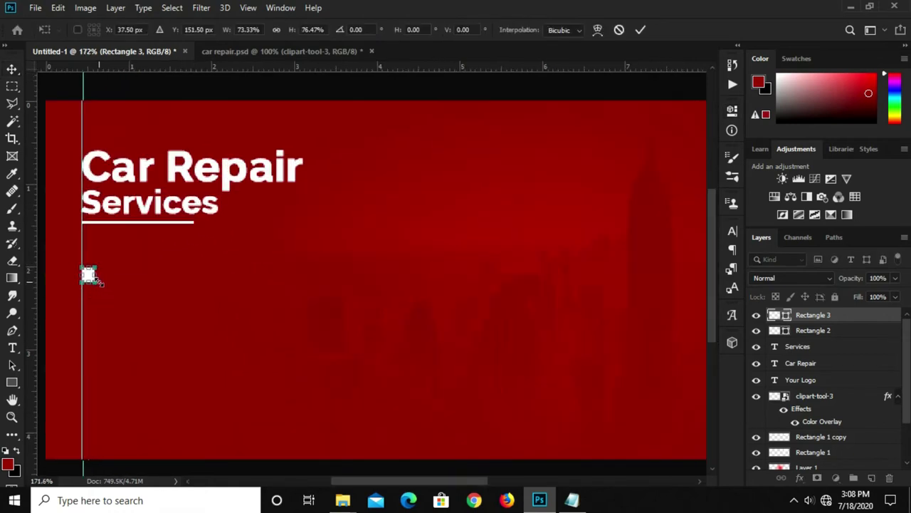
key("Return")
left_click(83, 295)
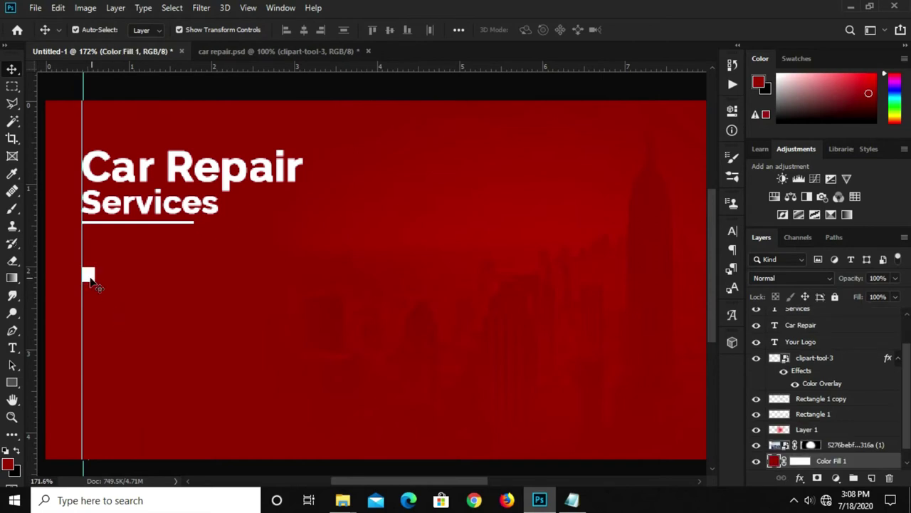
left_click(89, 277)
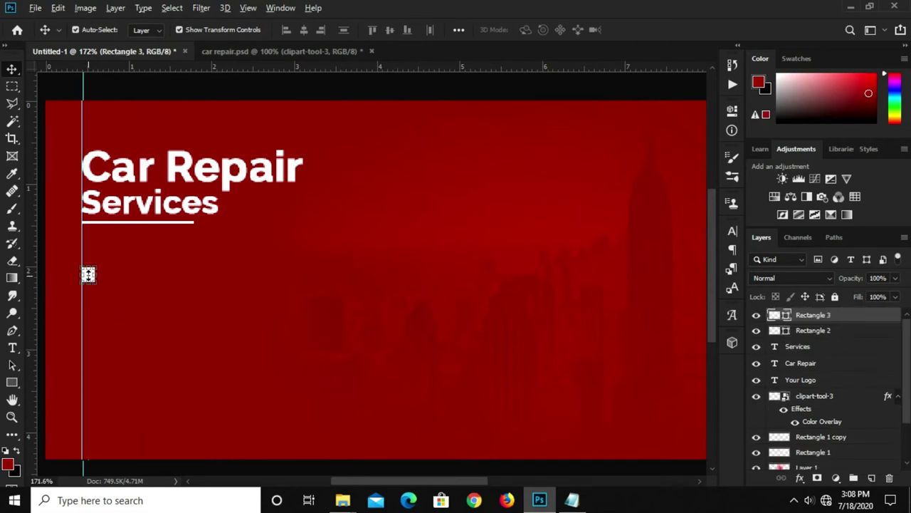
- Duplicate the square three times into an evenly spaced column of four bullets
scroll(88, 274, "up", 5)
scroll(96, 276, "down", 3)
scroll(99, 270, "up", 2)
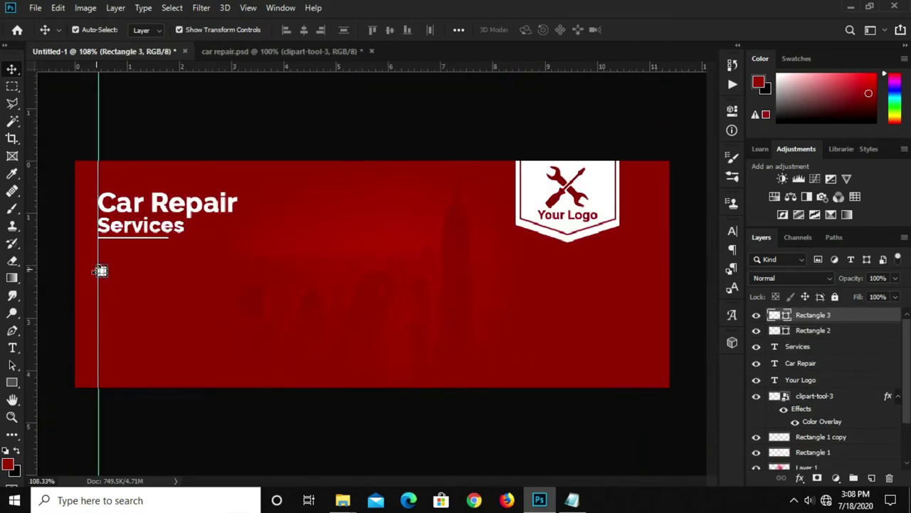
scroll(99, 270, "up", 2)
scroll(96, 269, "up", 2)
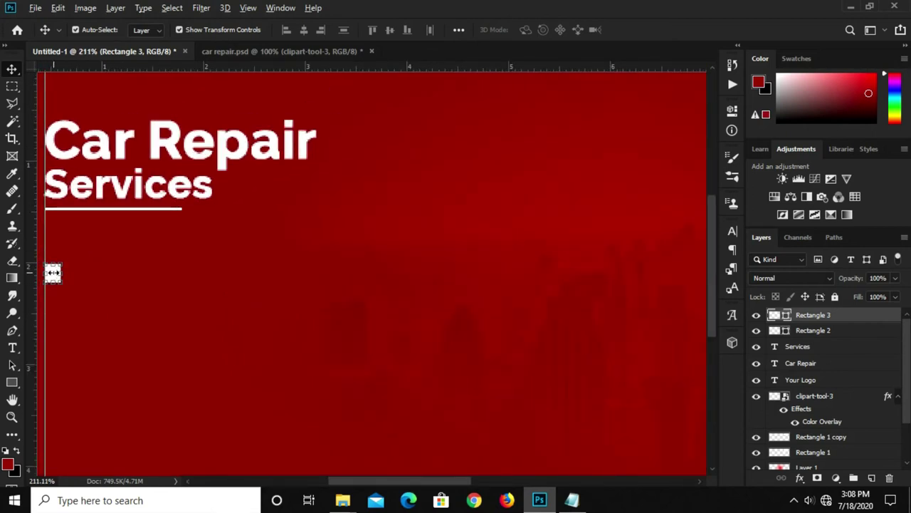
scroll(53, 275, "up", 1)
scroll(57, 272, "up", 2)
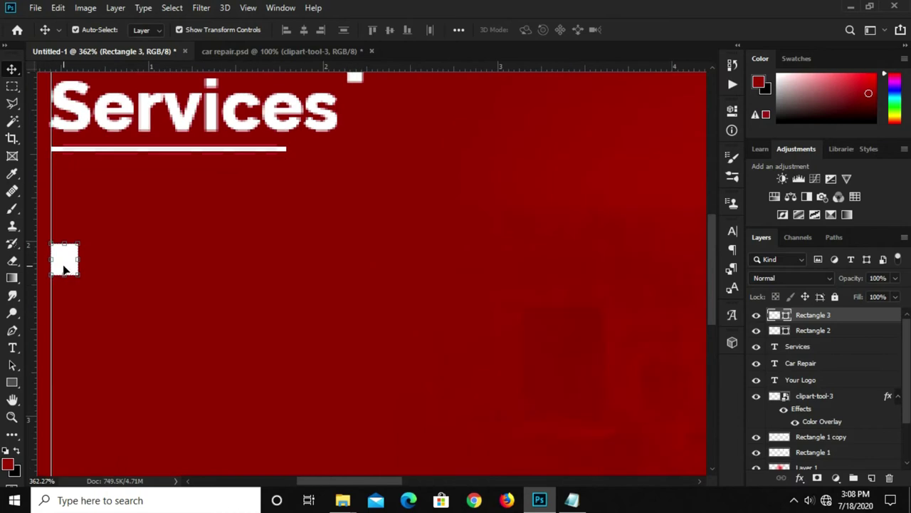
mouse_move(63, 270)
left_mouse_down()
mouse_move(54, 391)
mouse_move(111, 392)
left_mouse_up()
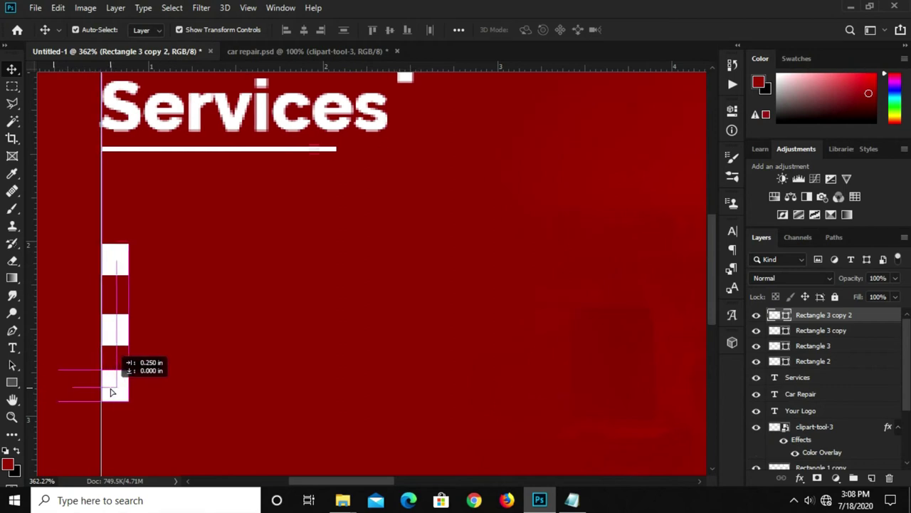
left_click_drag(111, 392, 132, 385)
scroll(131, 386, "down", 2)
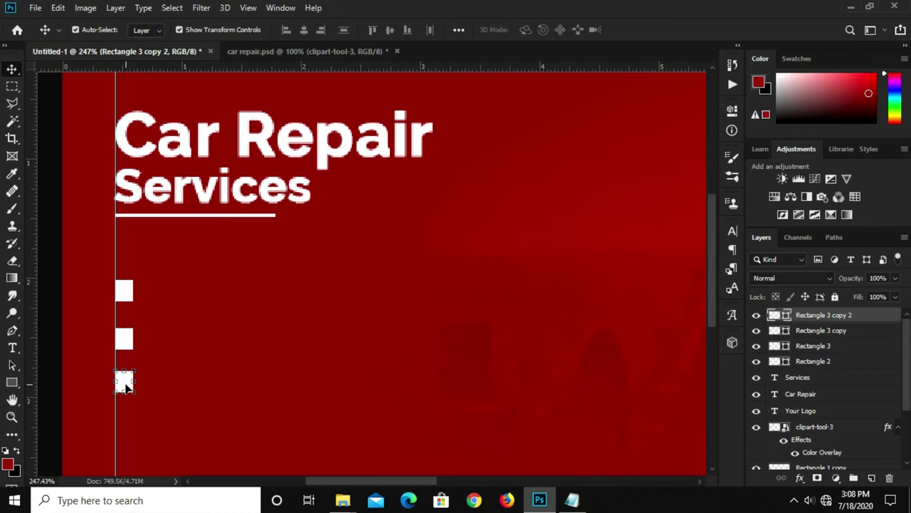
left_click_drag(125, 385, 124, 430)
scroll(319, 358, "down", 3)
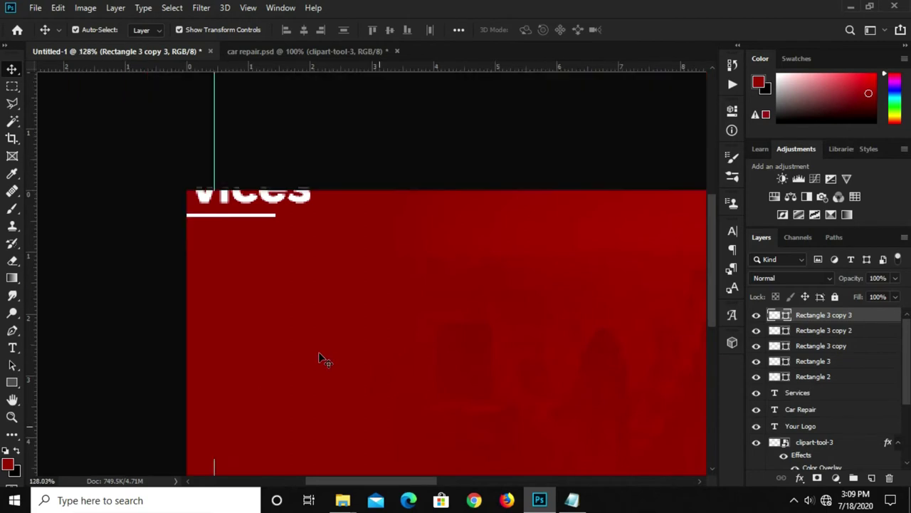
scroll(318, 358, "down", 2)
- Copy the lines Tire Service through Steering from Notepad, then minimize it
left_click(572, 500)
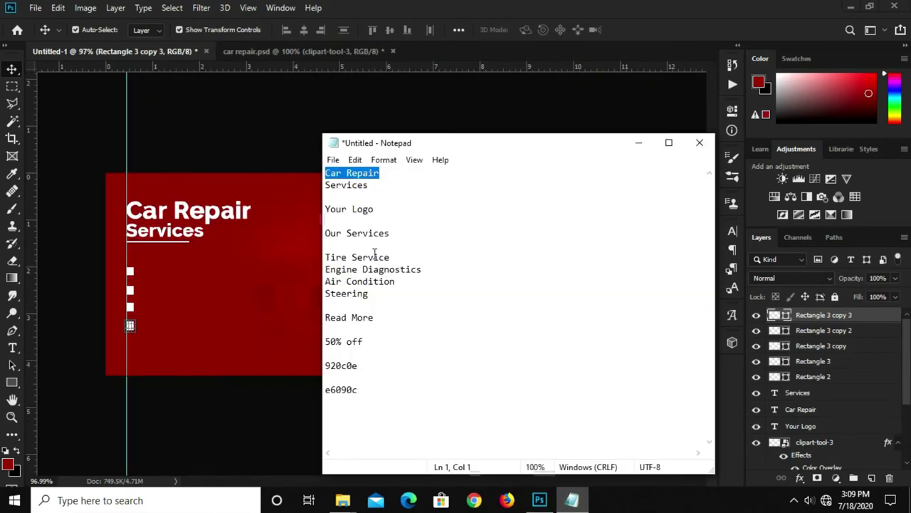
left_click_drag(378, 299, 311, 257)
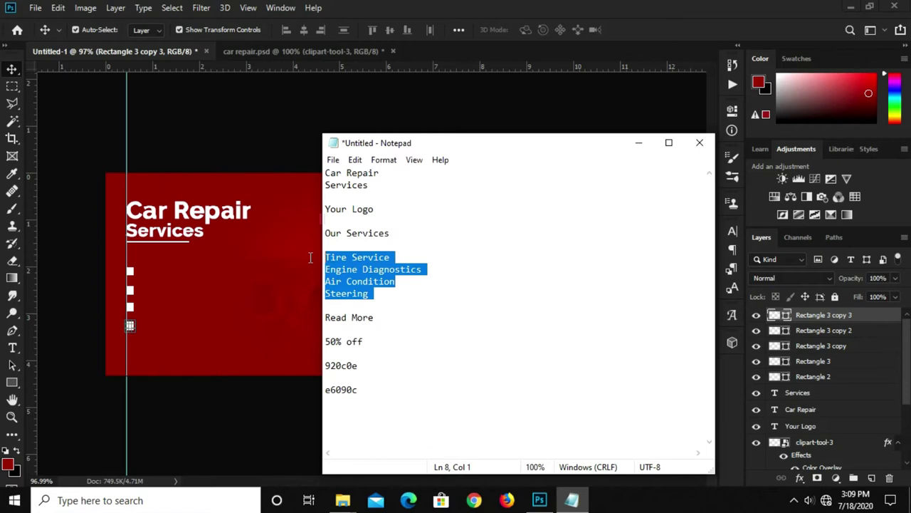
right_click(357, 262)
left_click(401, 303)
right_click(391, 273)
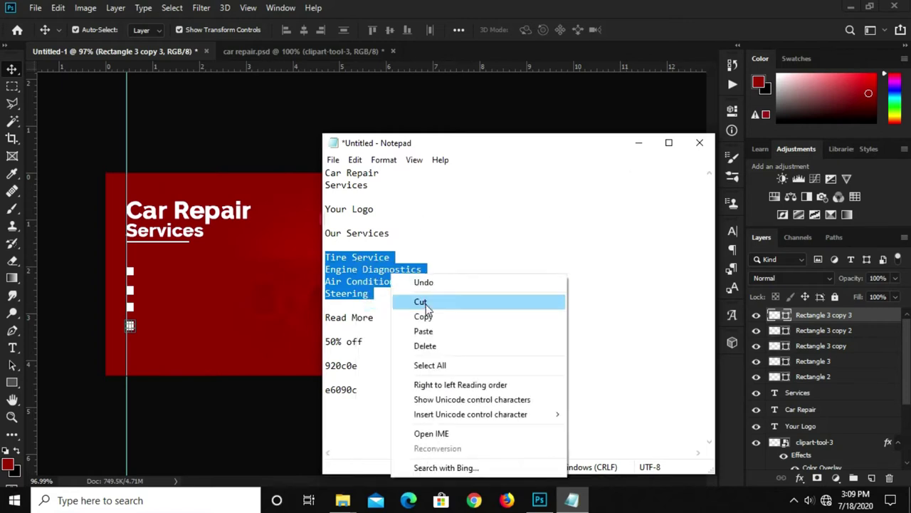
left_click(421, 316)
left_click(639, 146)
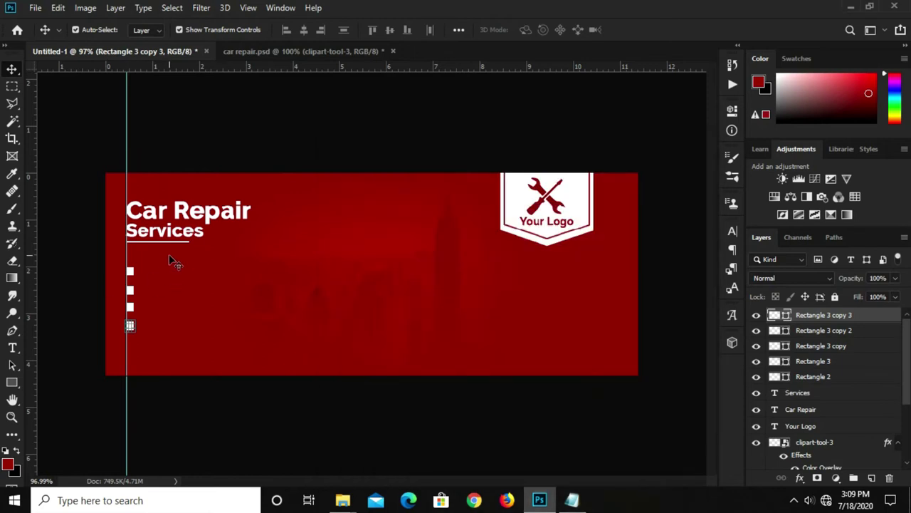
- Duplicate Services beside the bullets and replace its text with the pasted four-service list
left_click(186, 240)
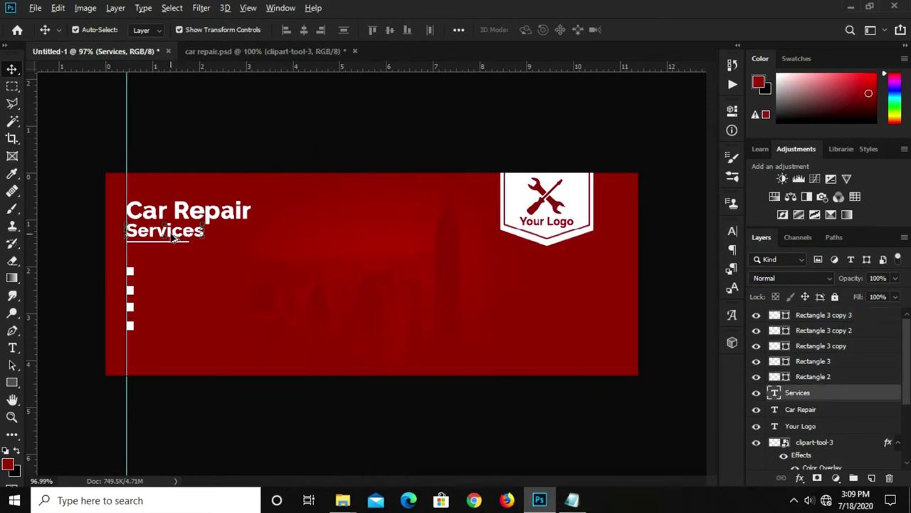
left_click_drag(173, 237, 191, 288)
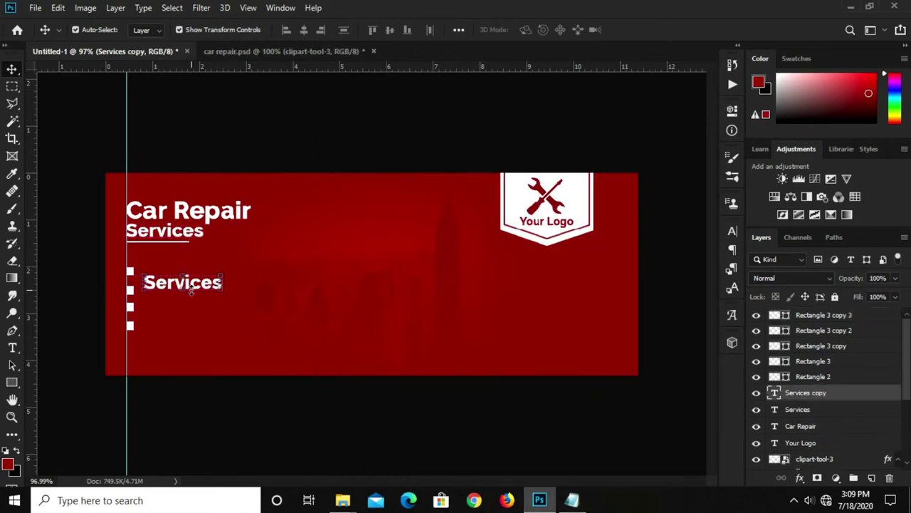
left_click(11, 350)
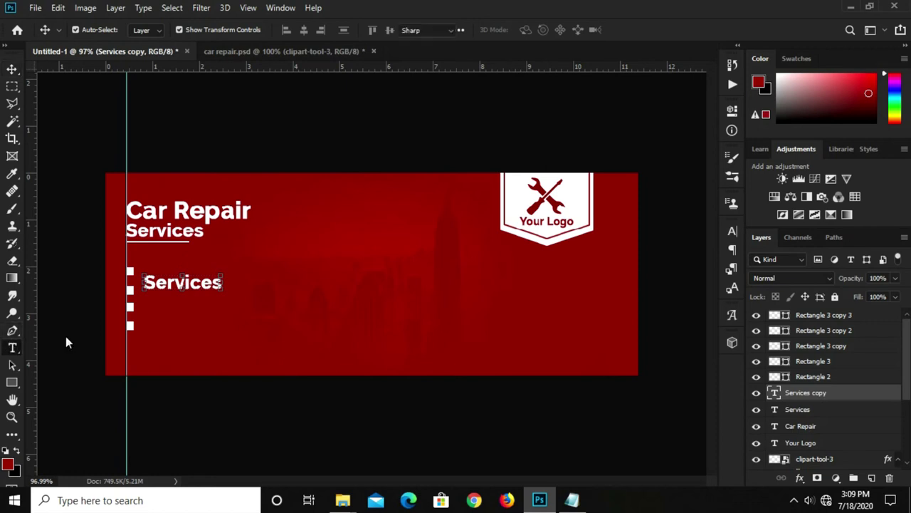
left_click(174, 283)
key("ctrl+a")
key("ctrl+v")
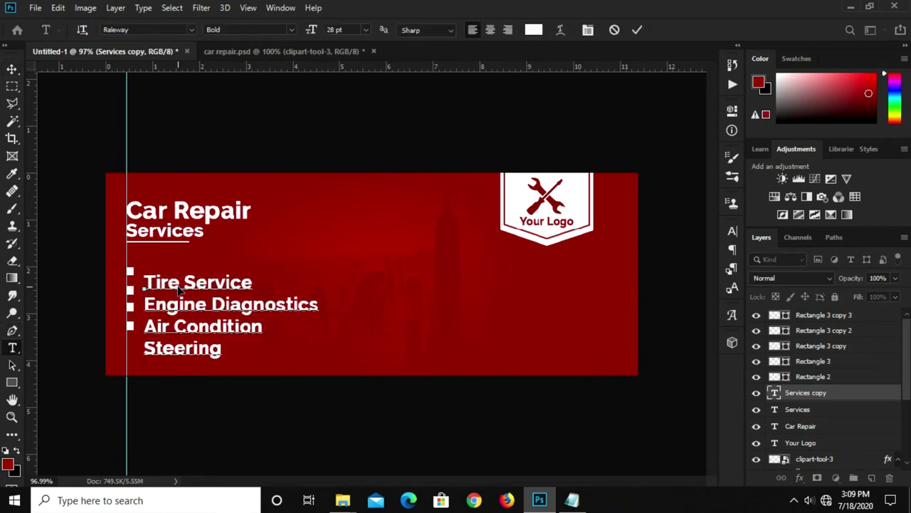
left_click(638, 30)
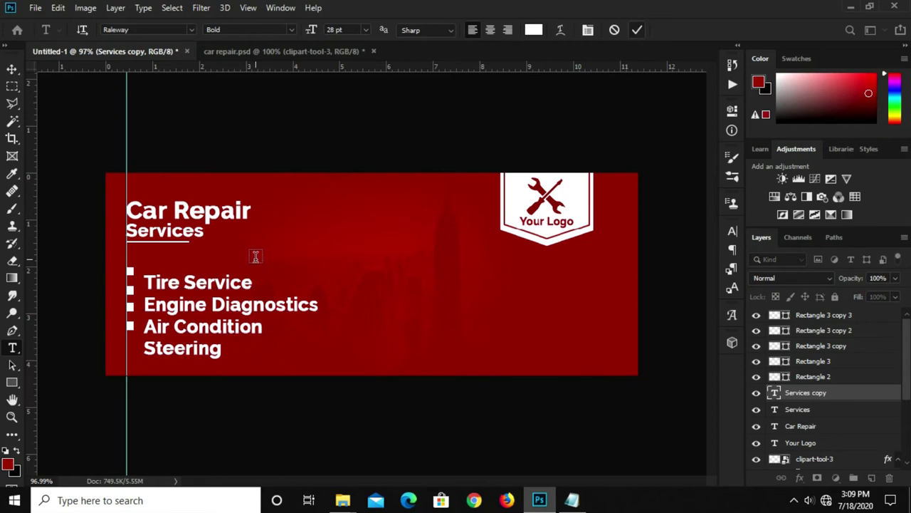
- Set the service list's font size to 16 pt
key("v")
left_click(732, 231)
left_click(615, 268)
type("16")
key("Return")
- Close the character settings and shift the service list up beside the bullets
left_click(694, 227)
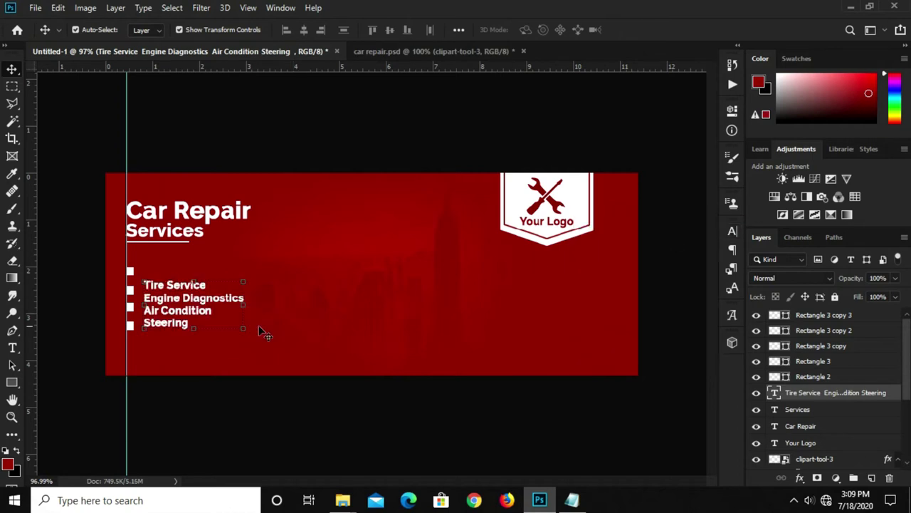
mouse_move(165, 310)
left_mouse_down()
mouse_move(164, 295)
mouse_move(156, 307)
left_mouse_up()
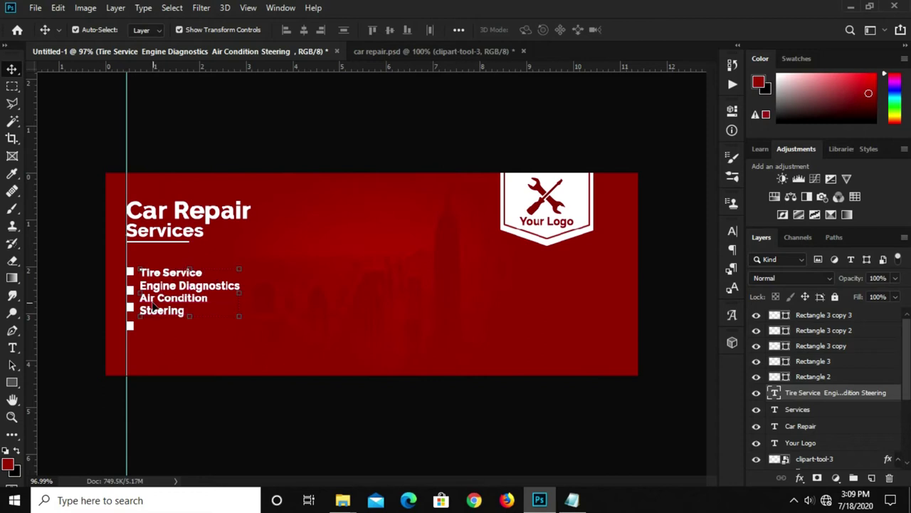
left_click(187, 399)
scroll(121, 282, "up", 3)
scroll(62, 284, "up", 1)
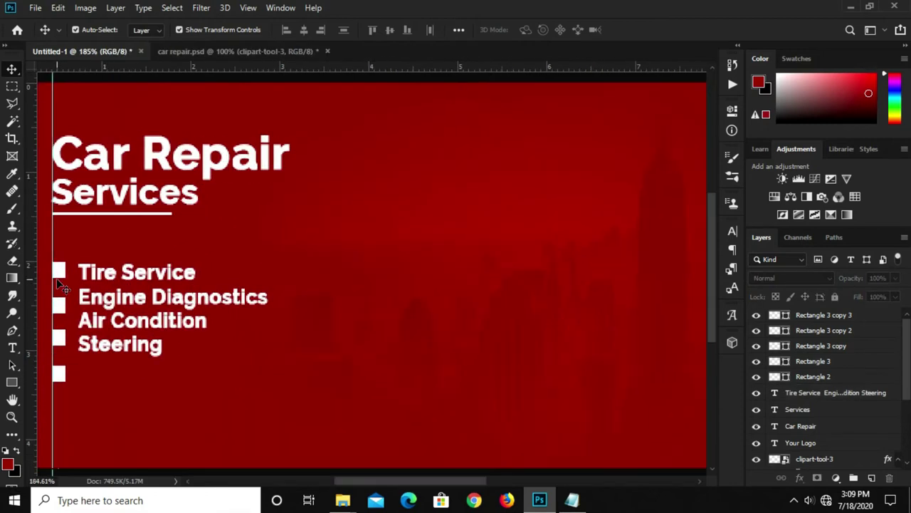
- Resize the first white bullet square to a smaller size
left_click(61, 271)
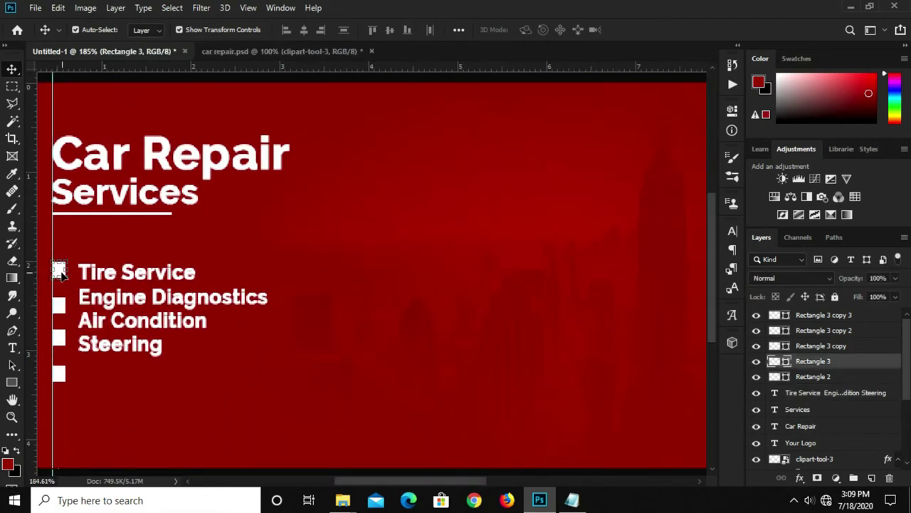
left_click_drag(403, 482, 356, 480)
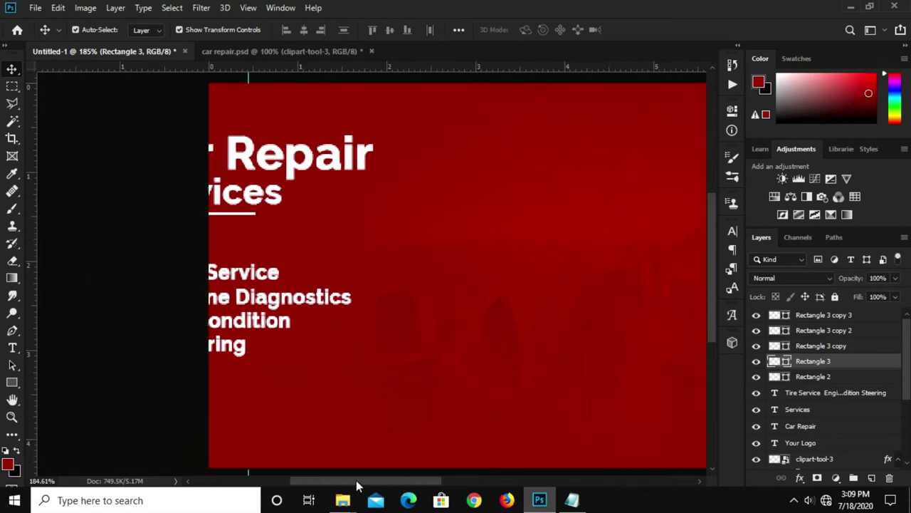
scroll(267, 282, "up", 2)
key("ctrl+t")
left_click_drag(269, 281, 261, 275)
key("Return")
key("ctrl+t")
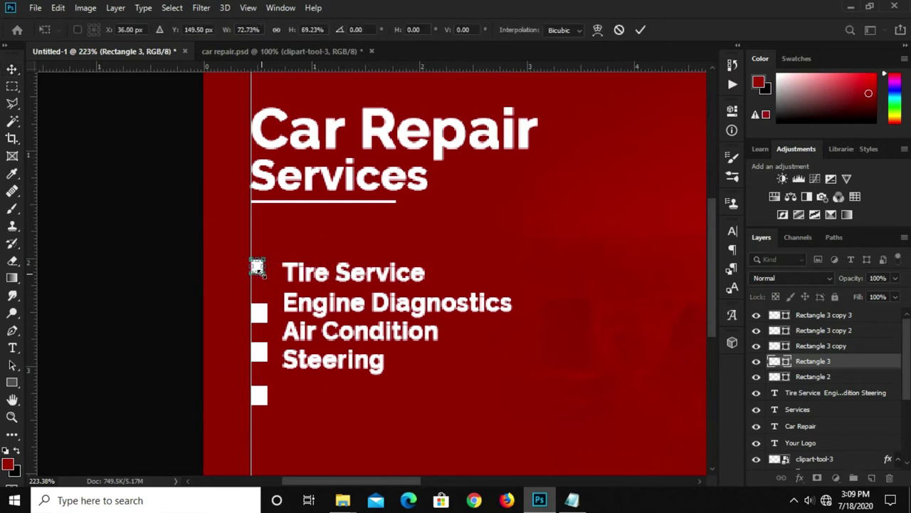
key("Return")
- Merge the second, third and bottom square layers into Rectangle 3
left_click(259, 313)
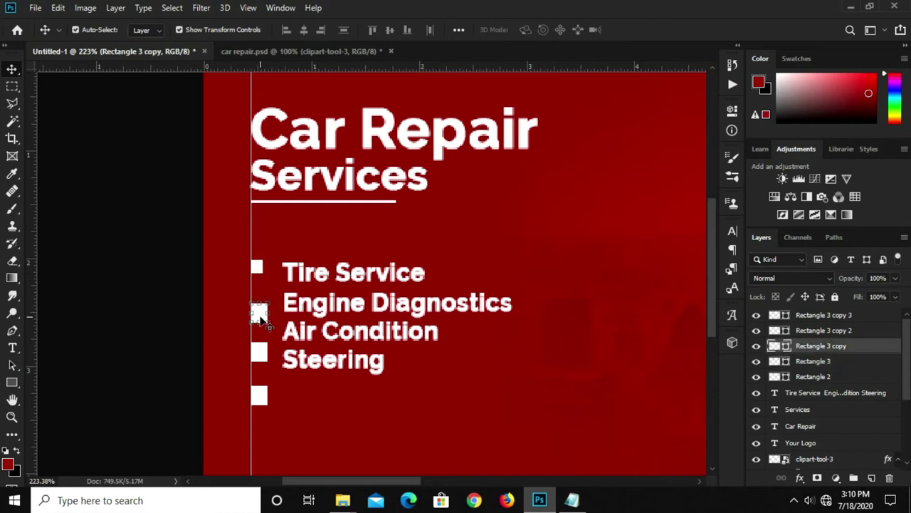
key("ctrl+e")
left_click(258, 354)
key("ctrl+e")
left_click(259, 392)
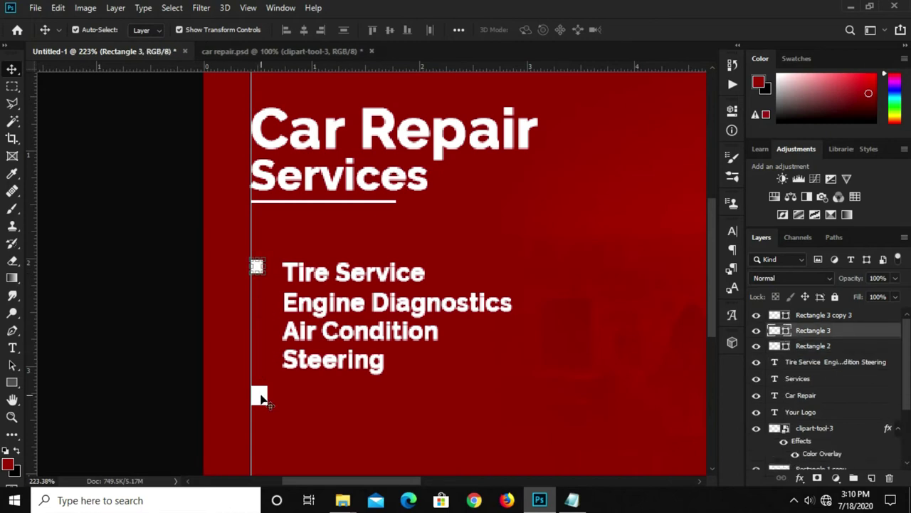
key("ctrl+e")
- Align a square beside Tire Service and copy it down beside Engine Diagnostics
left_click_drag(255, 264, 257, 275)
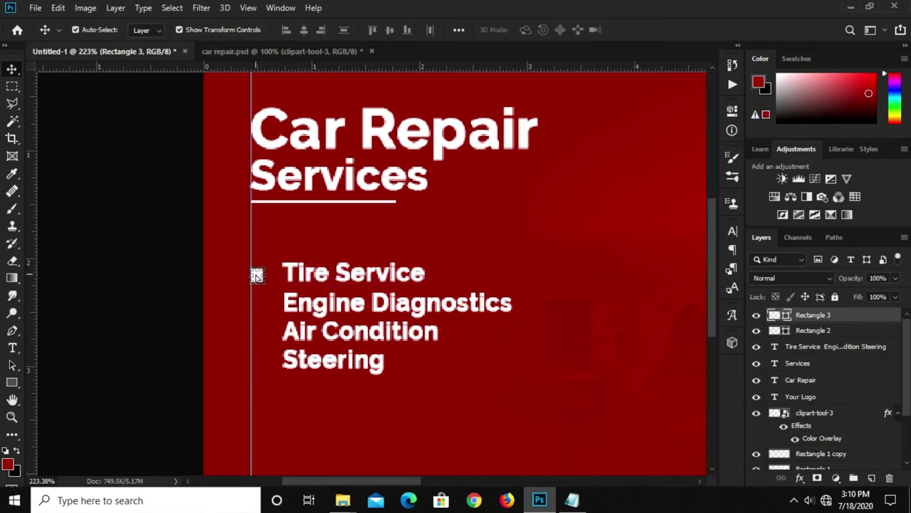
scroll(257, 275, "up", 3)
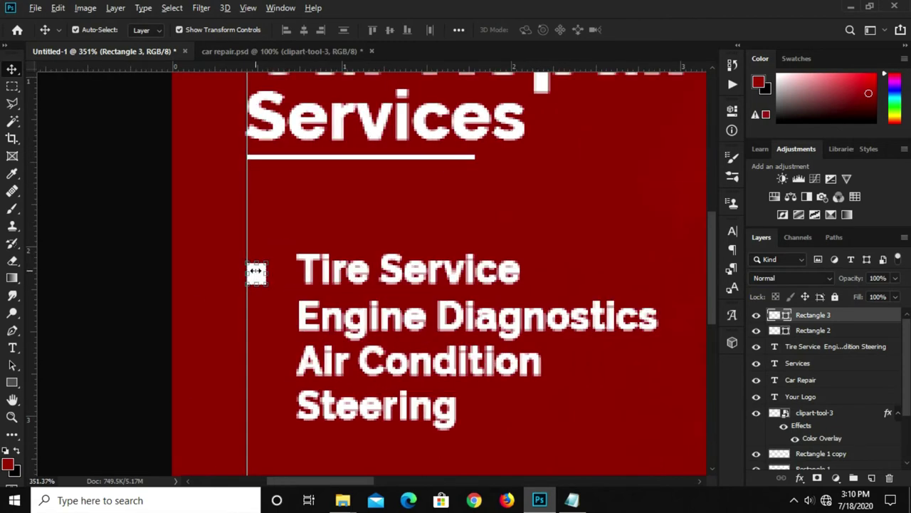
left_click_drag(257, 275, 254, 407)
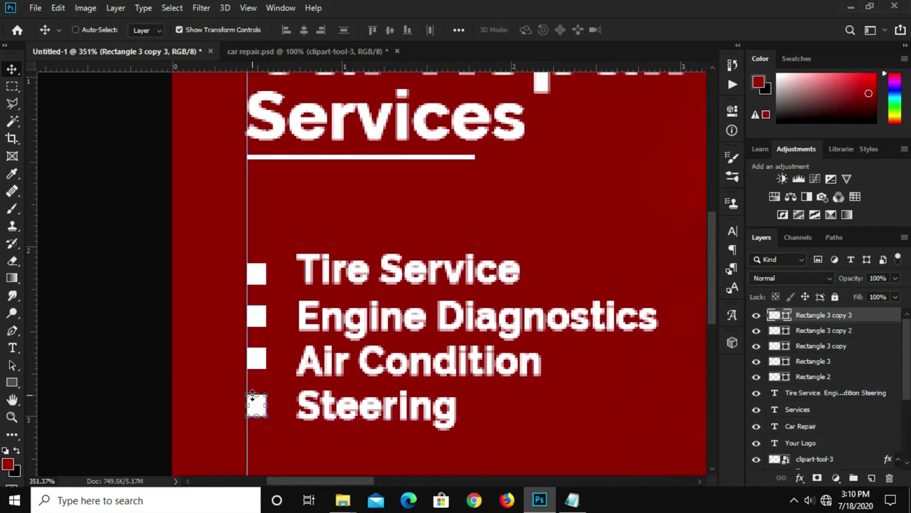
key("ctrl+1")
left_click(257, 401)
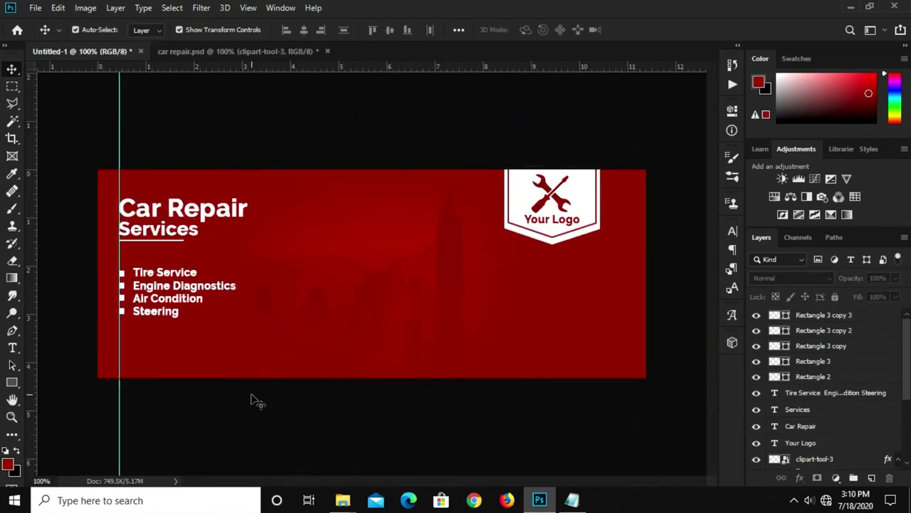
- Group the Rectangle 3 bullet layers and the service list text into Group 1
left_click(820, 395)
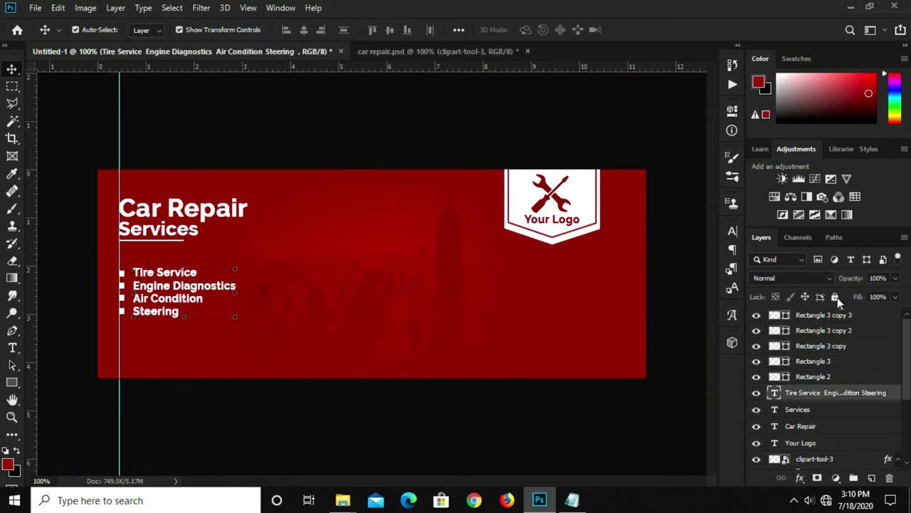
left_click(836, 318, "shift")
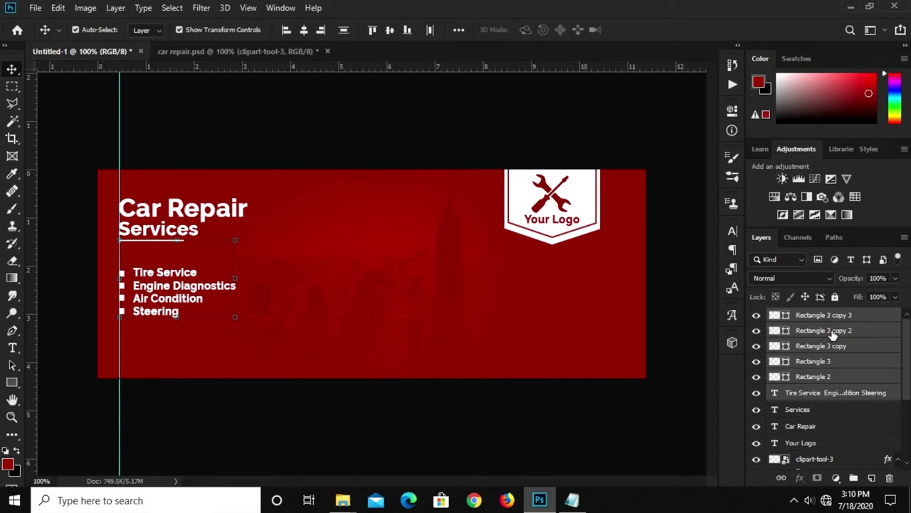
left_click(822, 378)
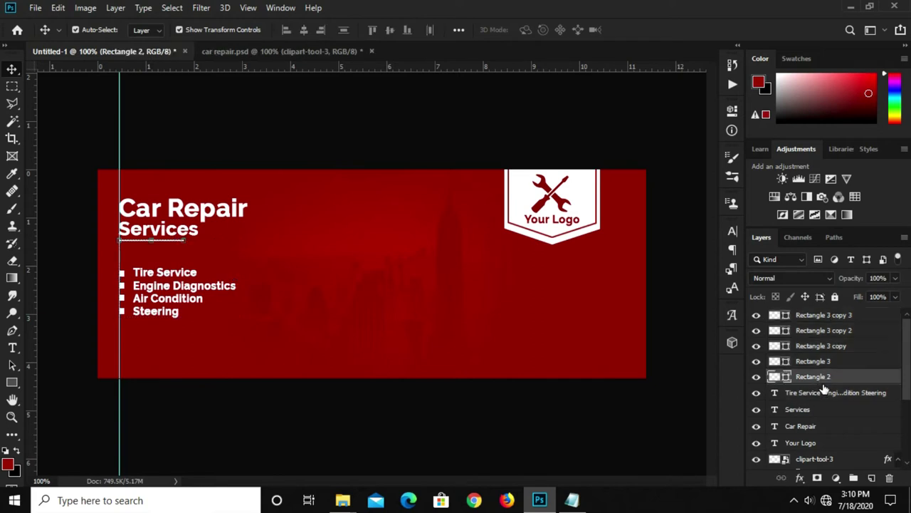
left_click(825, 396)
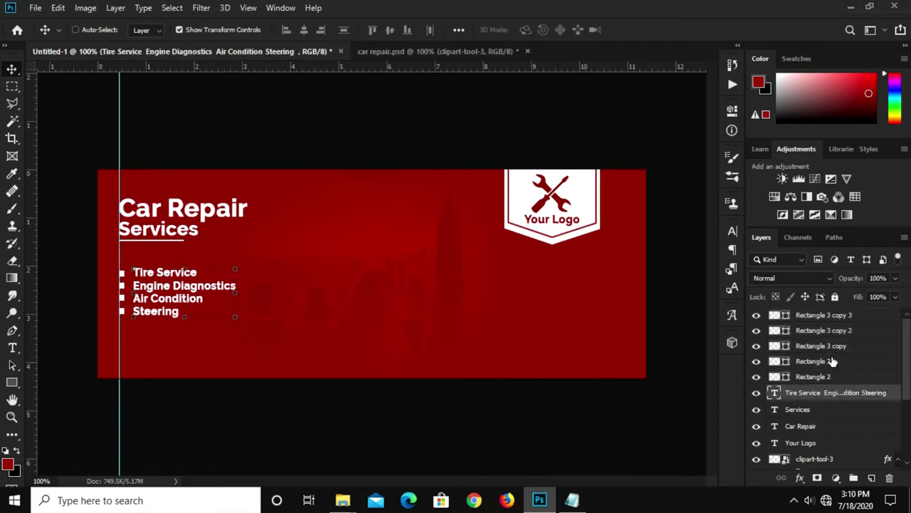
left_click(833, 363)
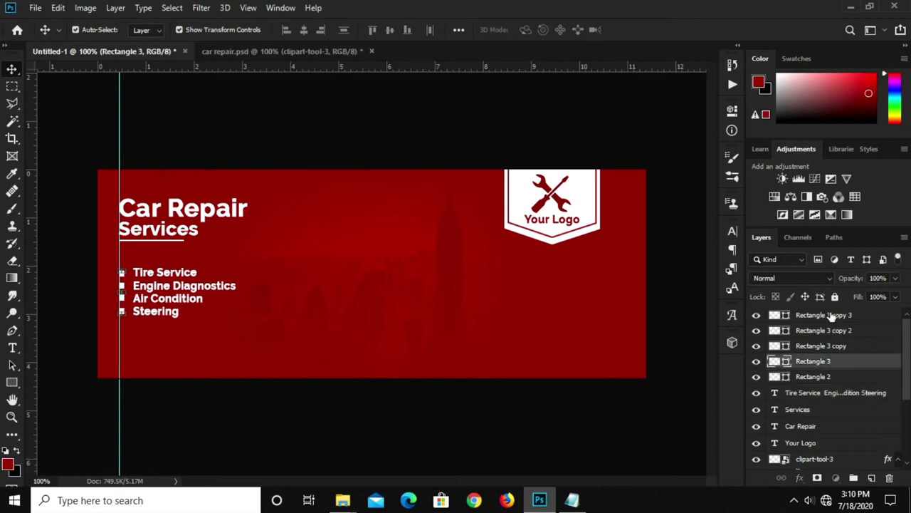
left_click(831, 317, "shift")
left_click(819, 394, "ctrl")
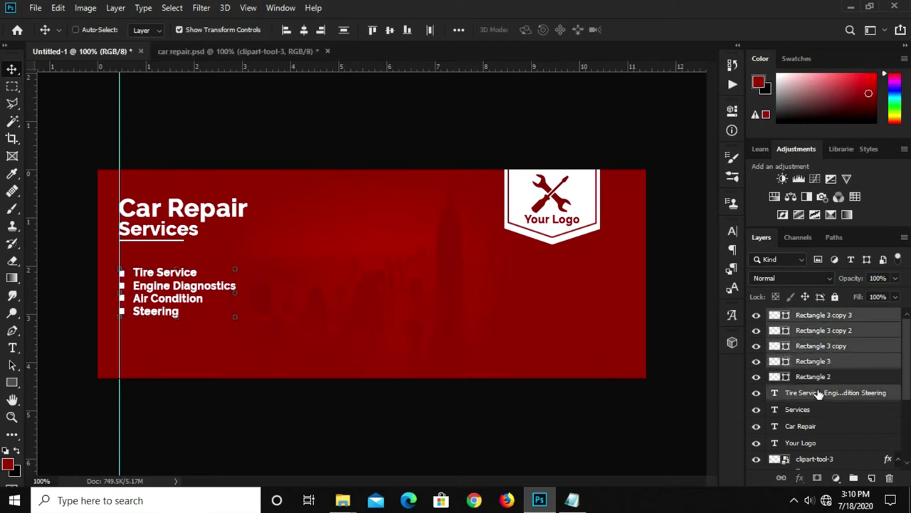
key("ctrl+g")
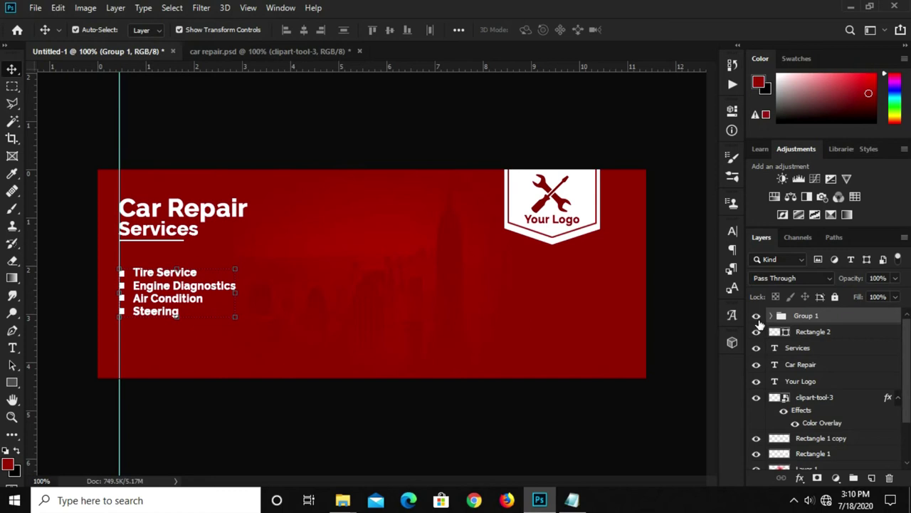
- Toggle Group 1's visibility to check it, then nudge the group slightly
left_click(756, 315)
left_click(756, 315)
key("Down")
key("Down")
key("Down")
key("Down")
key("Down")
key("Down")
key("Down")
key("Down")
key("Down")
key("Down")
key("Down")
key("Down")
key("Up")
key("Up")
key("Up")
key("Up")
key("Up")
key("Up")
- Copy the Services heading below itself and retype the copy as 'Our Services'
left_click(229, 400)
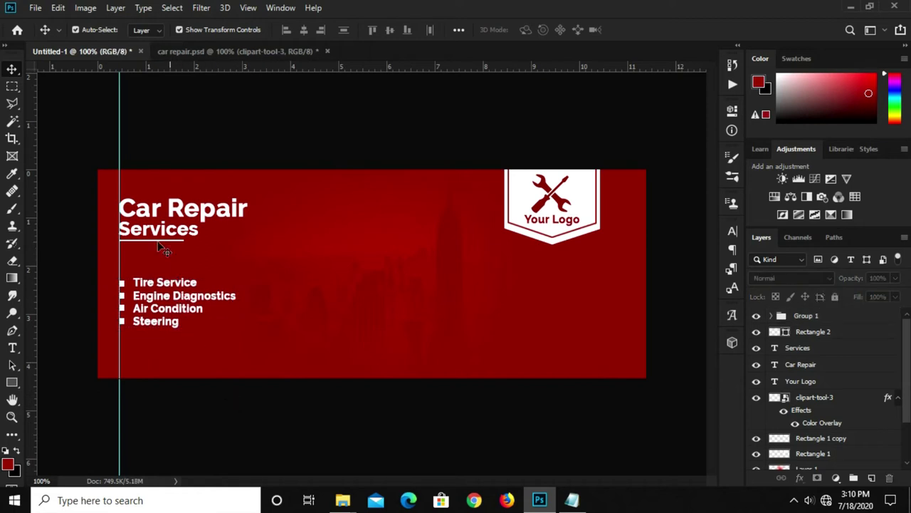
left_click(159, 237)
left_click_drag(173, 233, 171, 263)
key("t")
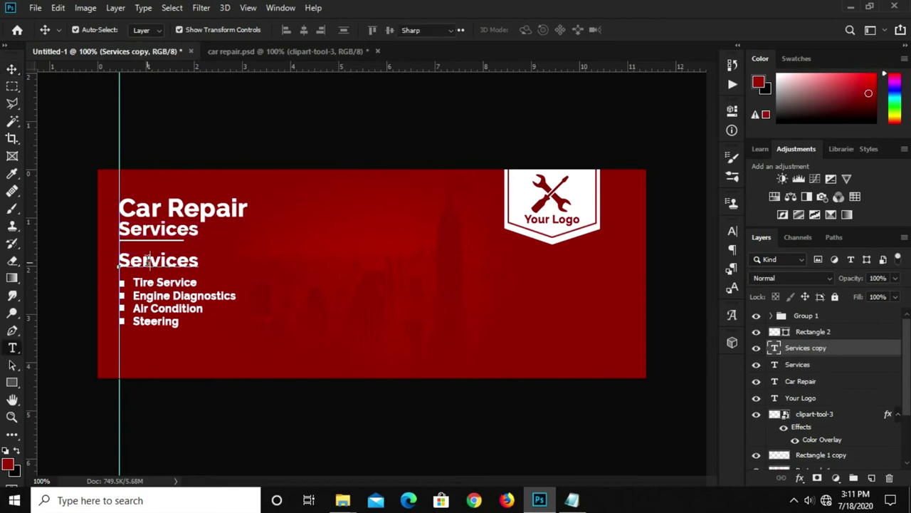
double_click(148, 260)
type("Our Servi")
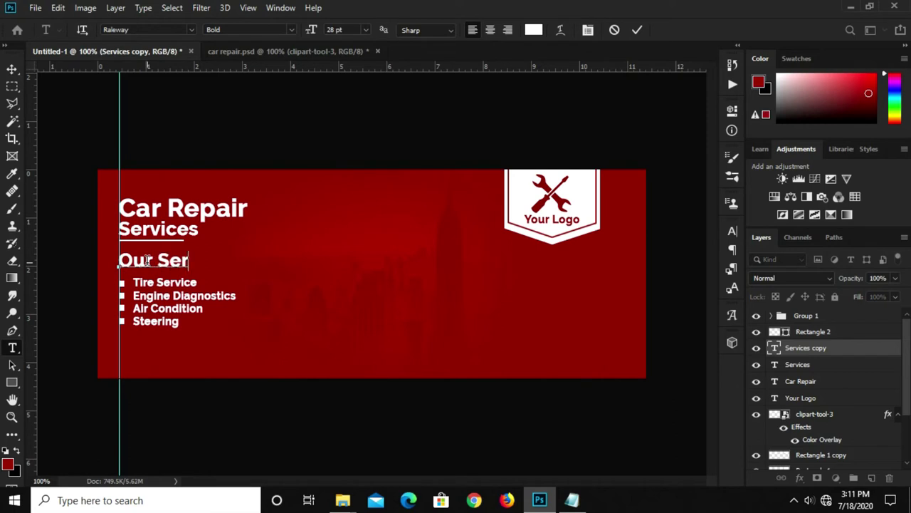
type("ces")
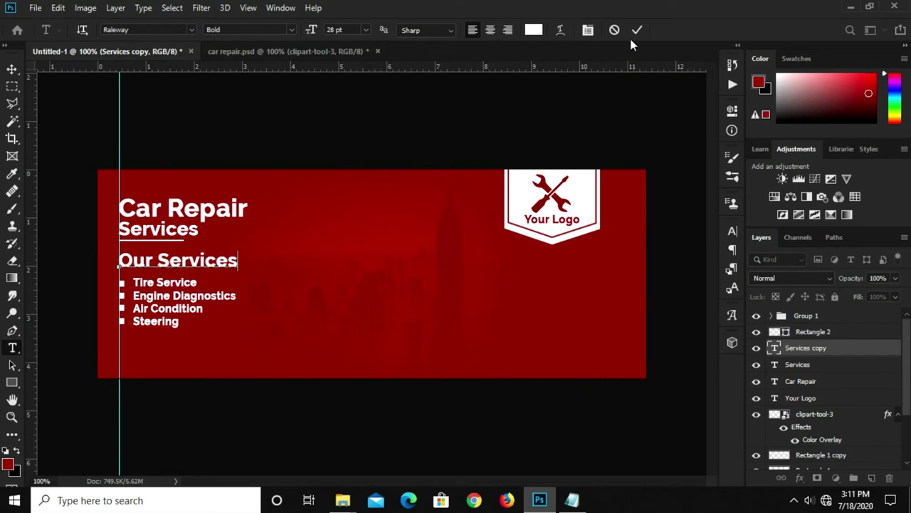
key("ctrl+Return")
- Scale the Our Services heading down to about 87%
key("v")
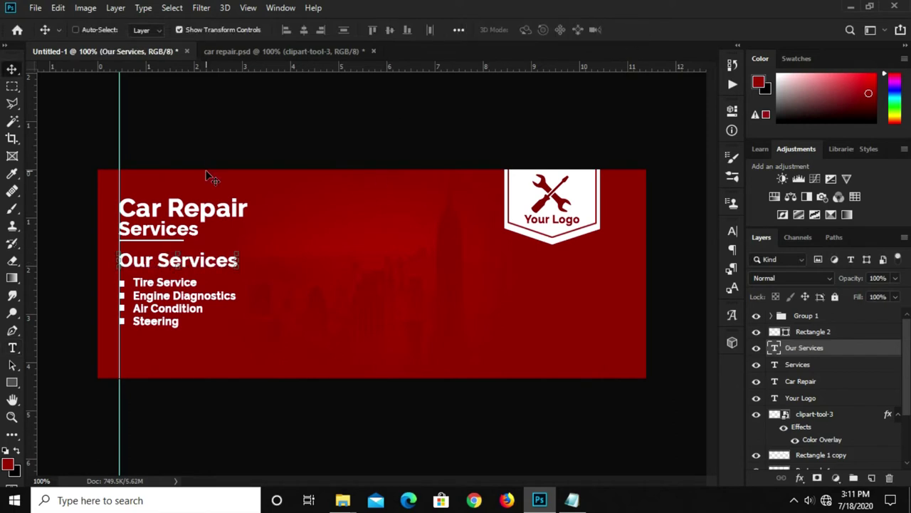
key("ctrl+t")
left_click_drag(238, 254, 214, 256)
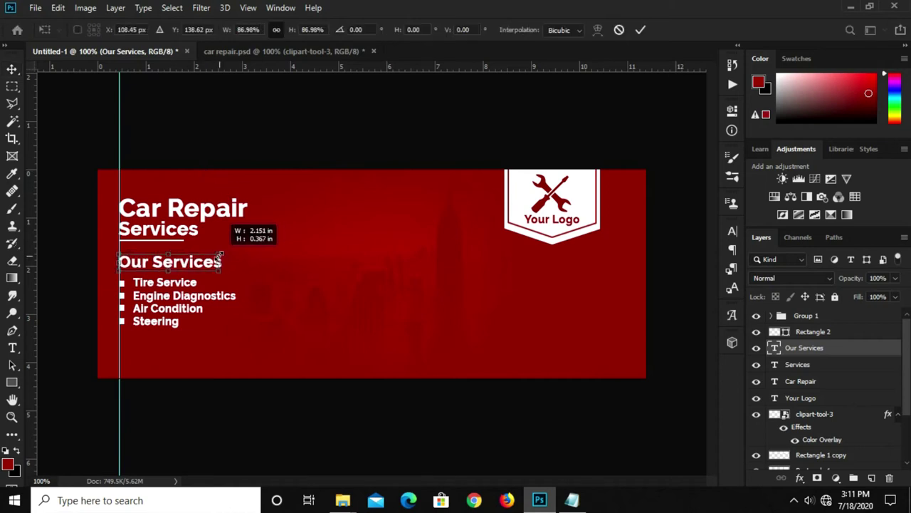
key("Return")
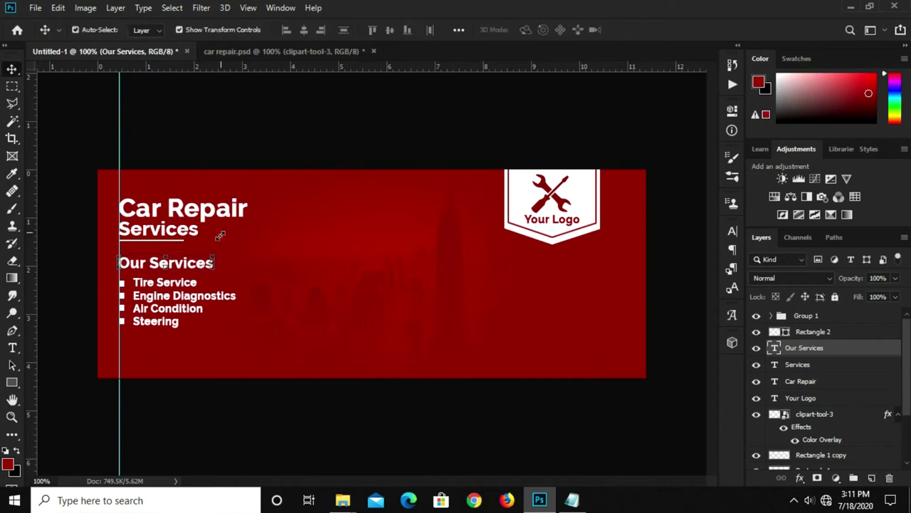
left_click(248, 139)
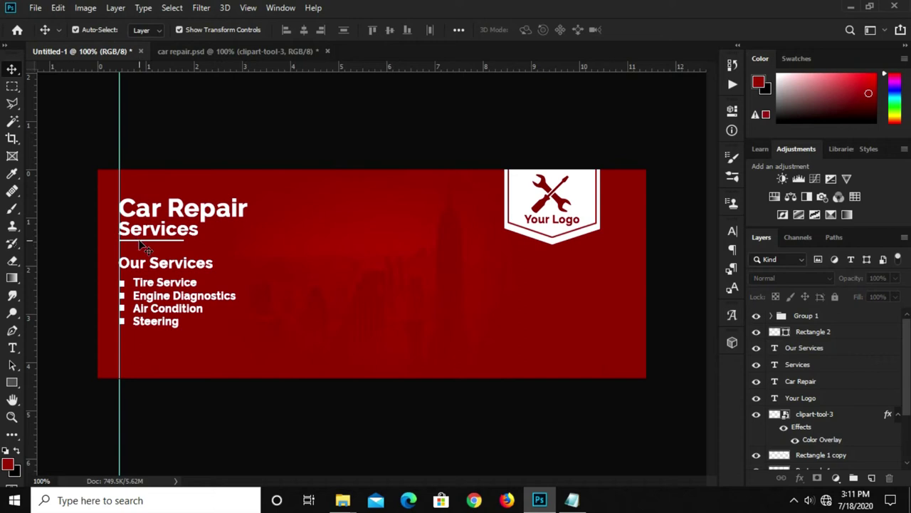
- Copy the white underline from beneath Services to beneath Our Services
scroll(142, 245, "up", 3)
left_click(116, 229)
scroll(117, 237, "down", 1)
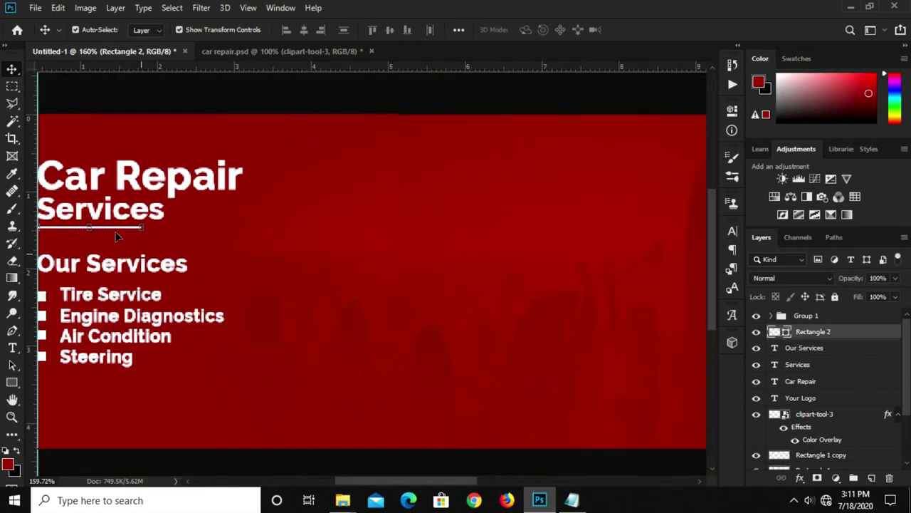
scroll(117, 236, "down", 2)
scroll(107, 230, "up", 1)
scroll(104, 227, "up", 3)
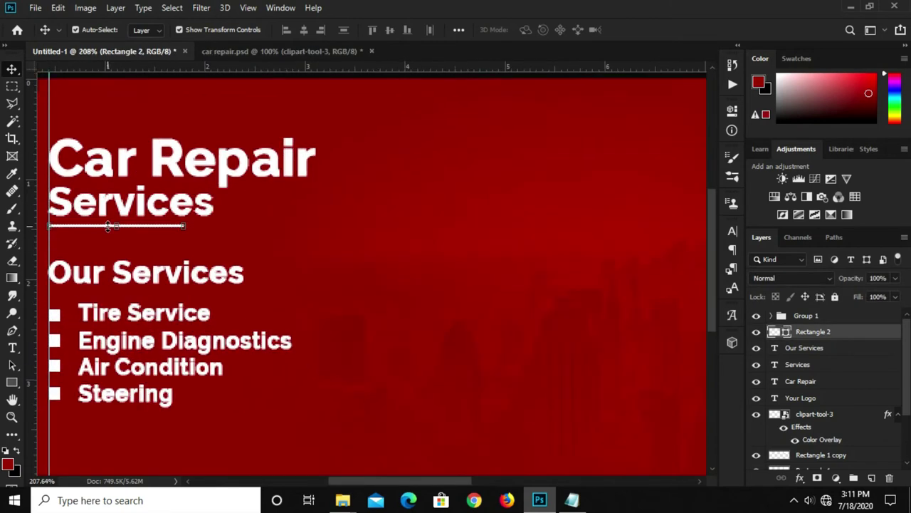
left_click_drag(139, 230, 140, 292)
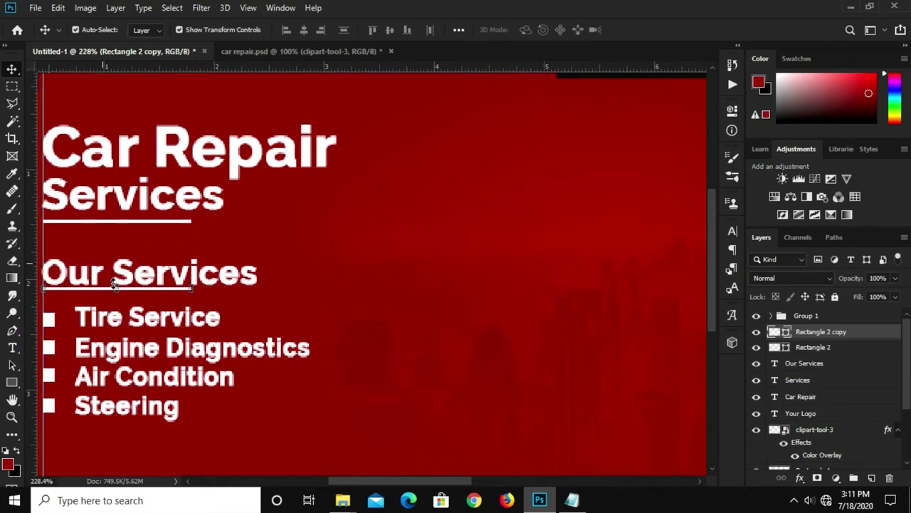
- Position and stretch the copied underline to span the Our Services heading
scroll(118, 289, "up", 3)
key("ctrl+t")
left_click_drag(121, 284, 151, 285)
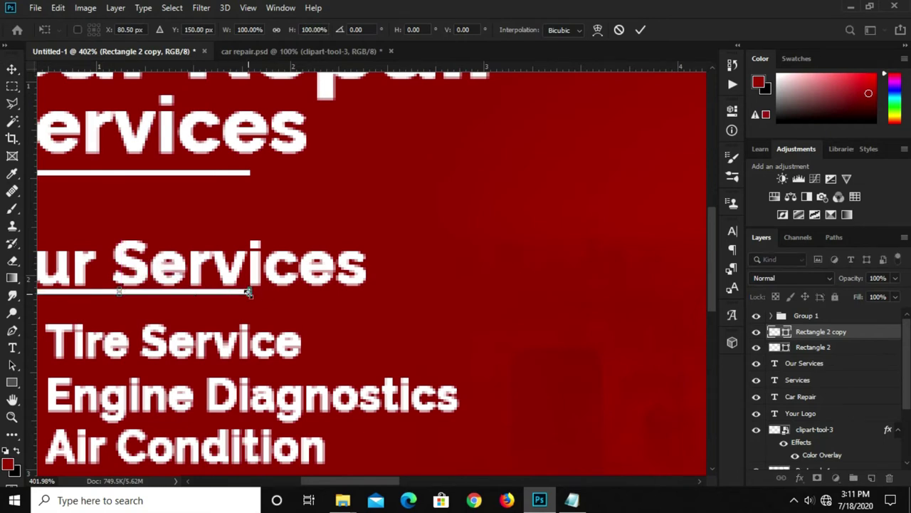
left_click_drag(251, 291, 367, 290)
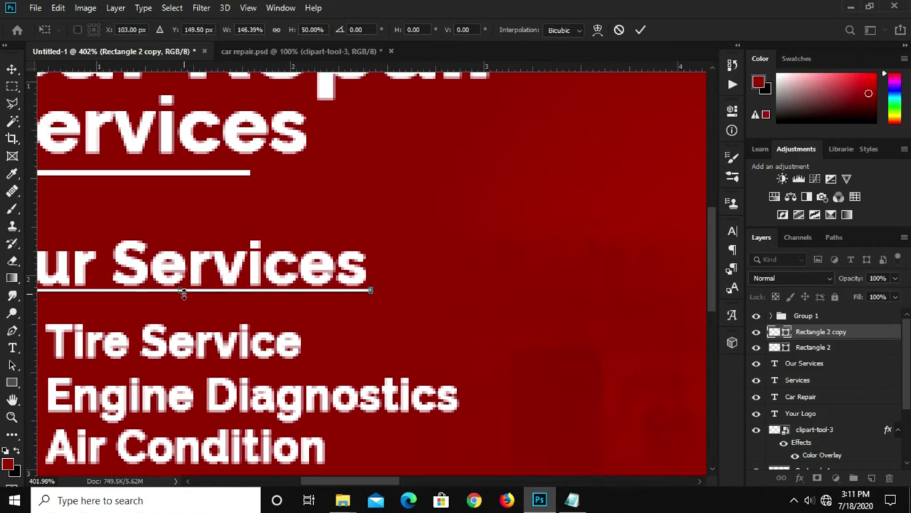
key("Return")
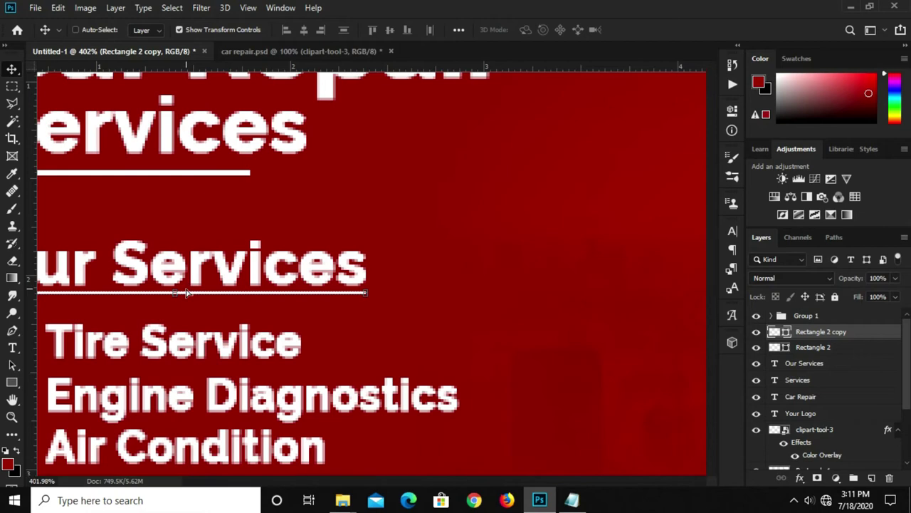
key("ctrl+1")
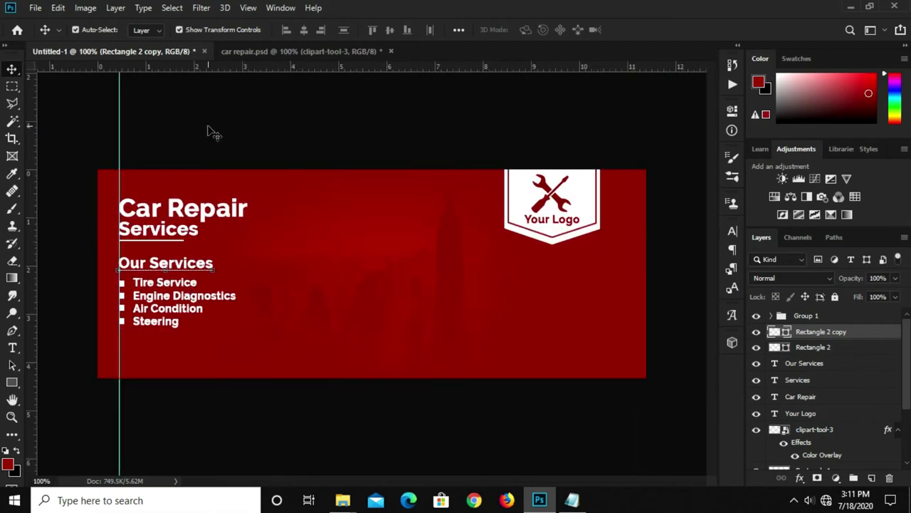
left_click(206, 132)
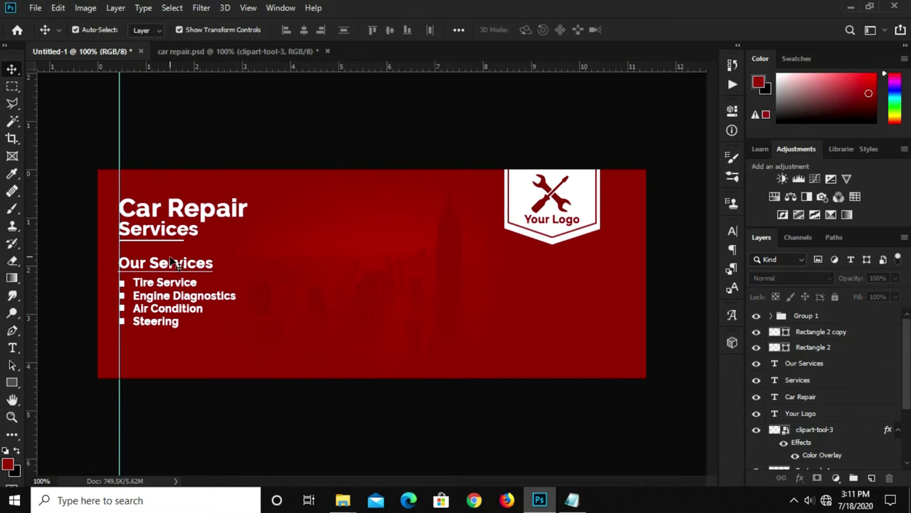
- Draw a rectangle below the service list with no fill and a 2 px white outline
right_click(12, 383)
left_click(71, 381)
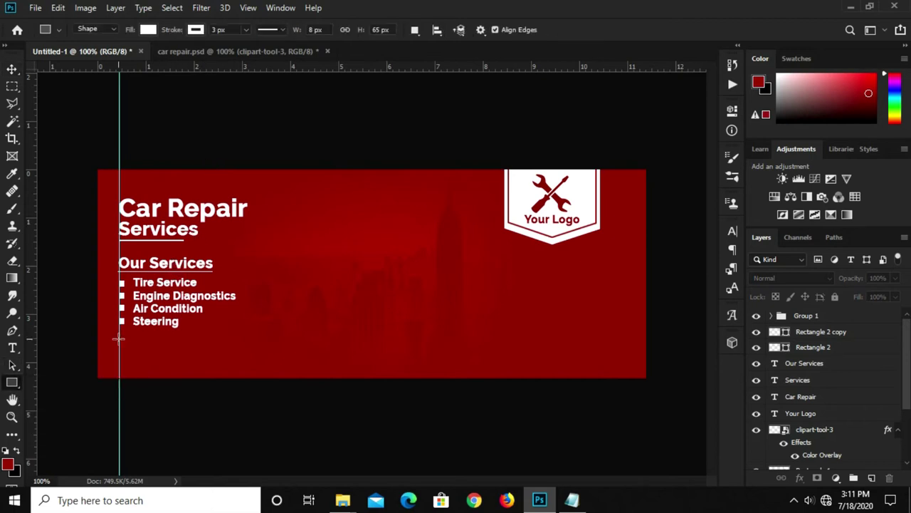
left_click_drag(119, 339, 205, 358)
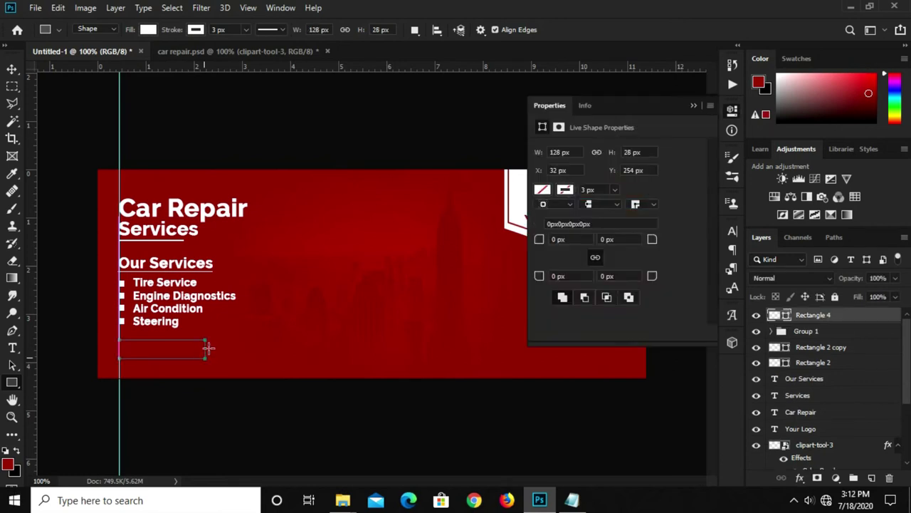
key("v")
left_click(545, 190)
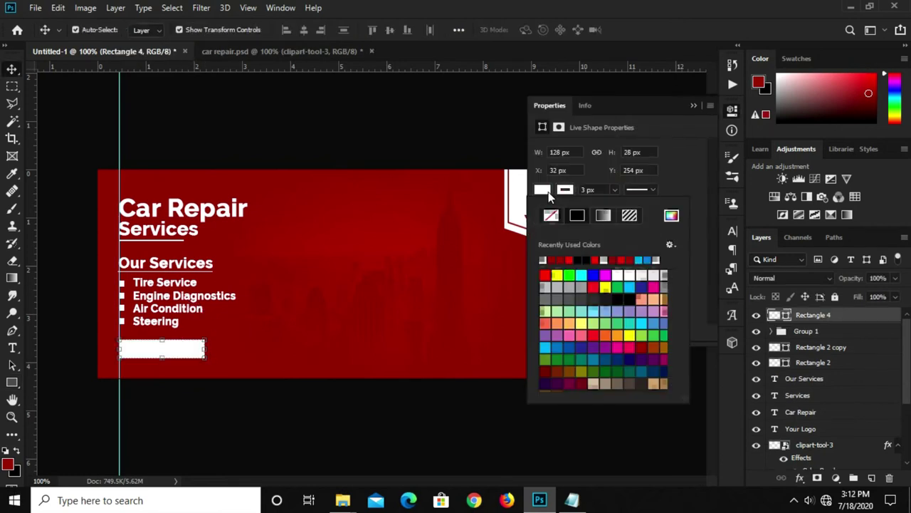
left_click(551, 215)
left_click(588, 190)
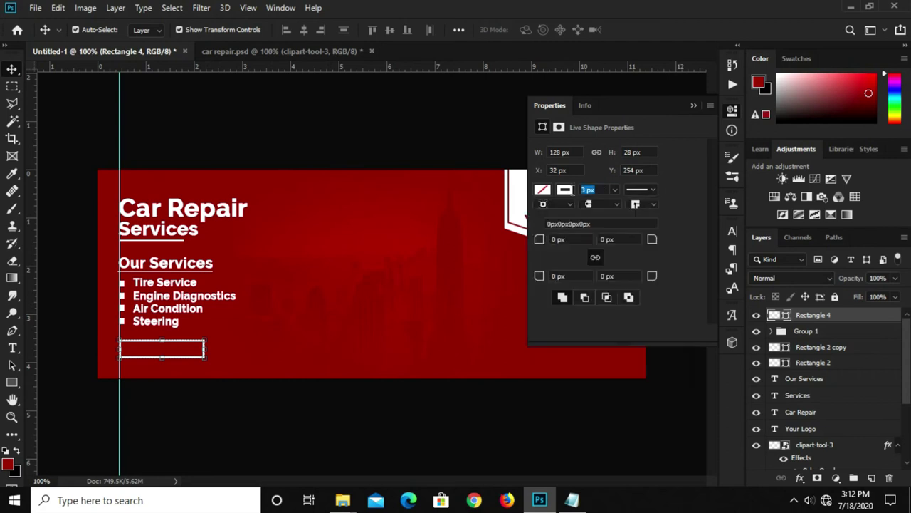
type("2")
key("Return")
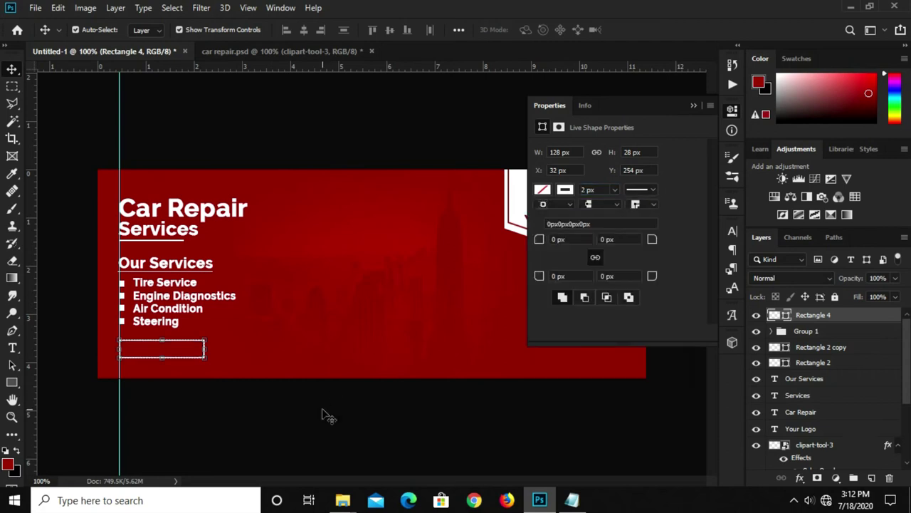
- Copy the Our Services heading into the box and retype it as 'Read More'
left_click(180, 273)
mouse_move(180, 272)
left_mouse_down()
mouse_move(257, 320)
mouse_move(183, 351)
left_mouse_up()
key("t")
left_click(181, 351)
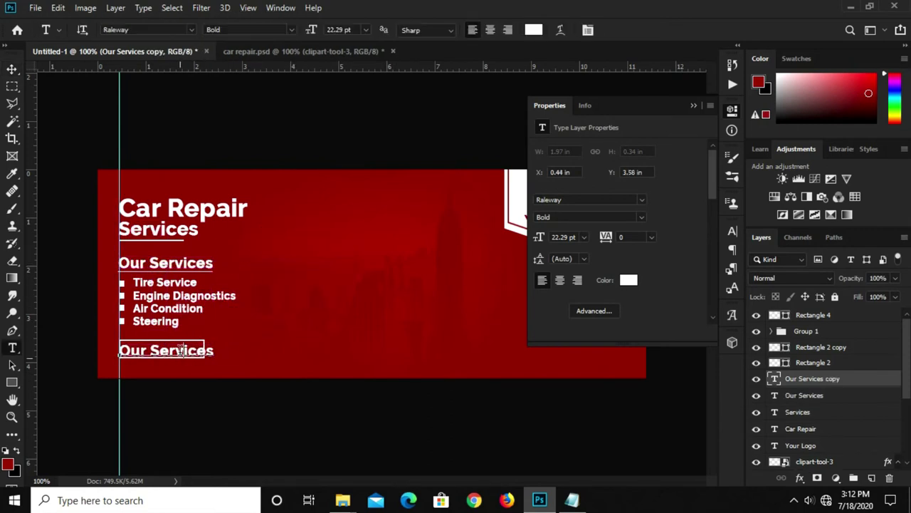
key("ctrl+a")
left_click(181, 349)
type("Read Mor")
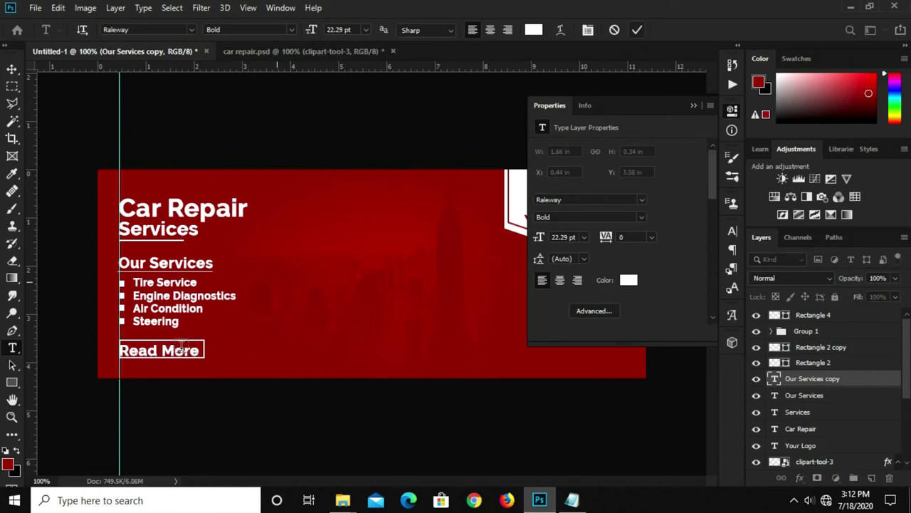
key("ctrl+Return")
- Enlarge the Read More text to fit the box and nudge it left
key("ctrl+plus")
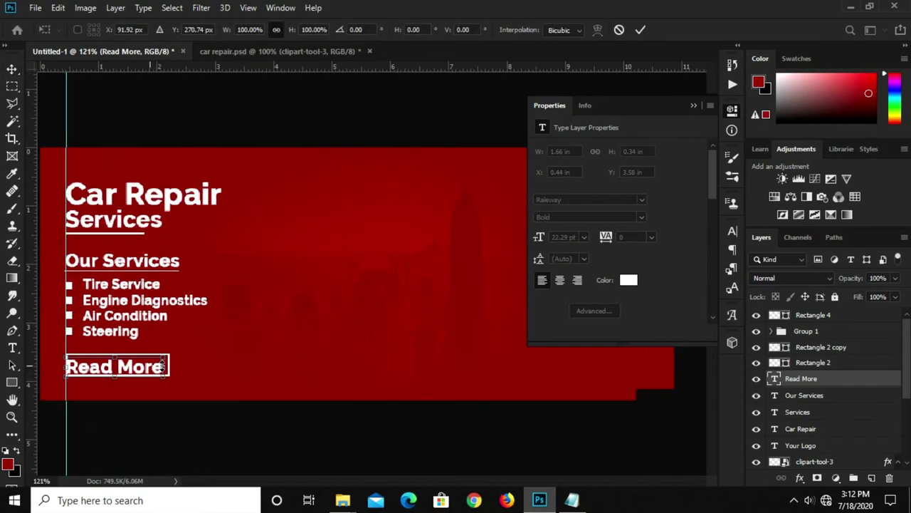
left_click_drag(116, 370, 126, 349)
key("Return")
key("Left")
key("Left")
key("Left")
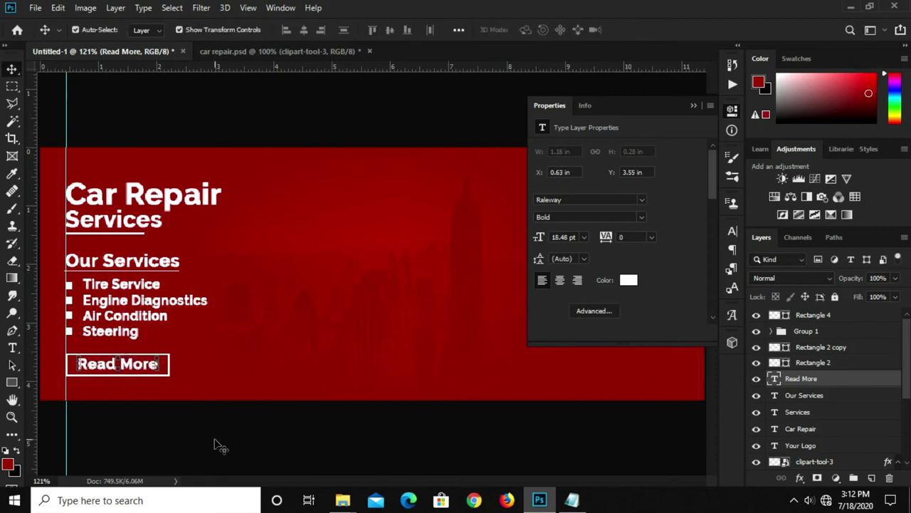
left_click(218, 445)
key("ctrl+minus")
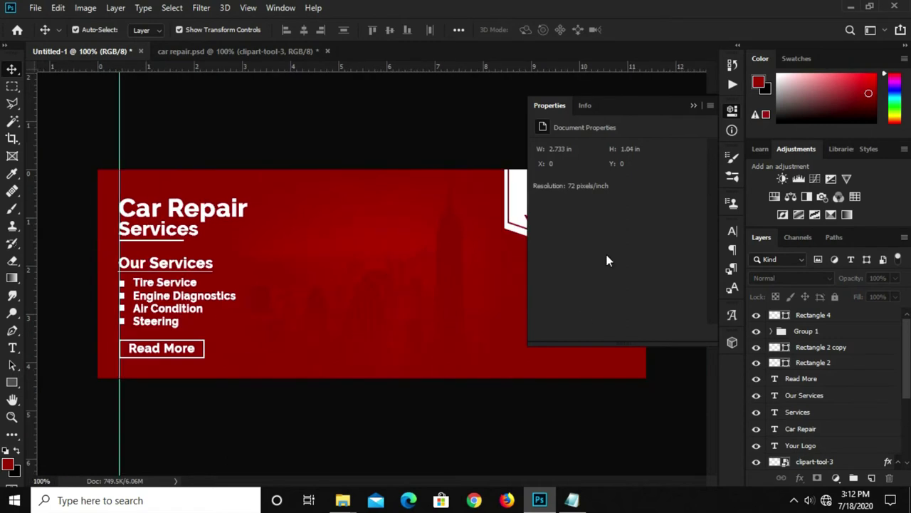
left_click(695, 105)
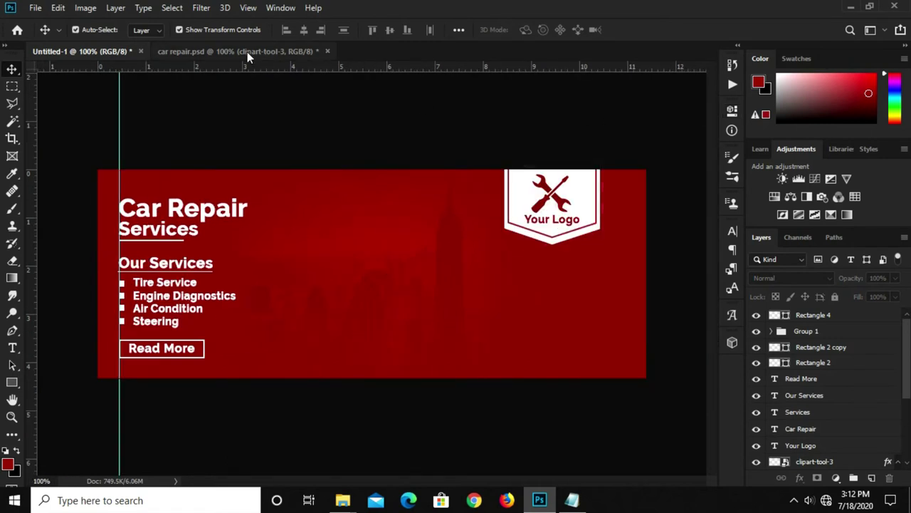
- Hide the clipart and city layers in car repair.psd and drag the red car into the banner
left_click(246, 52)
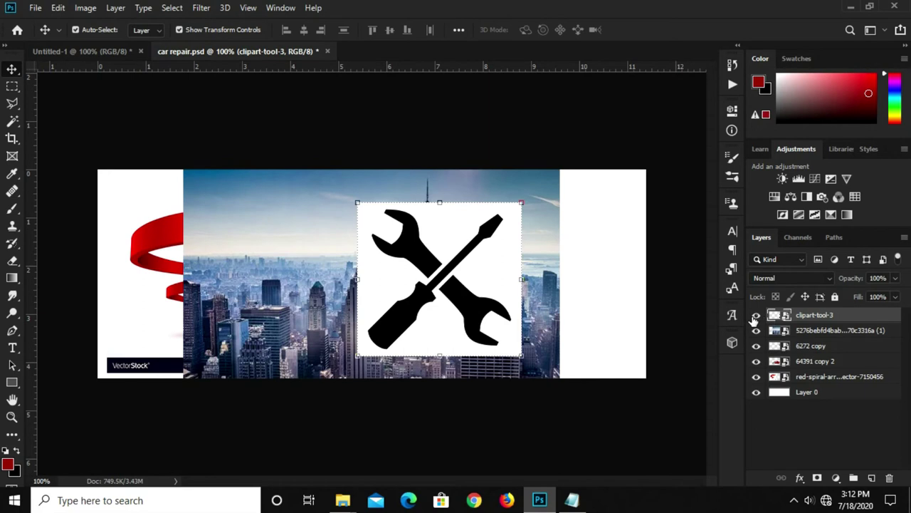
left_click(756, 315)
left_click(756, 331)
left_click(811, 361)
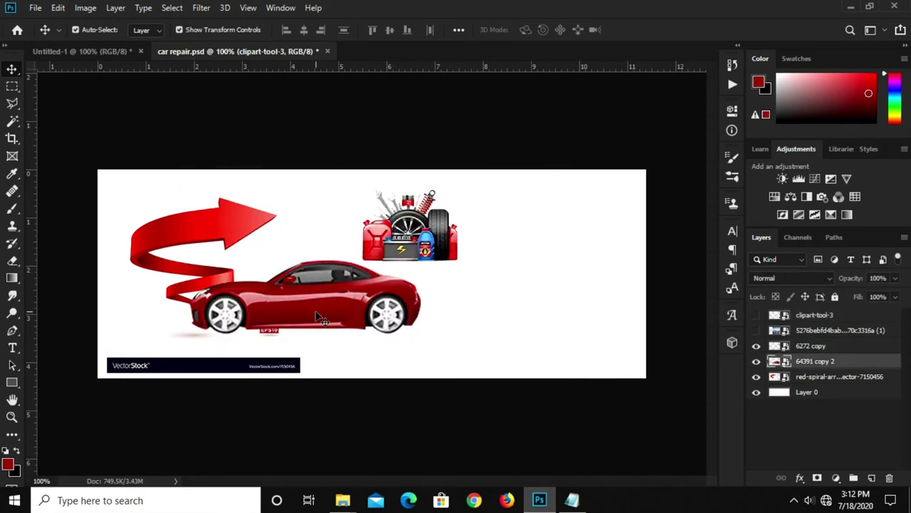
mouse_move(320, 303)
left_mouse_down()
mouse_move(401, 283)
mouse_move(521, 325)
mouse_move(520, 318)
left_mouse_up()
left_click(560, 386)
key("ctrl+0")
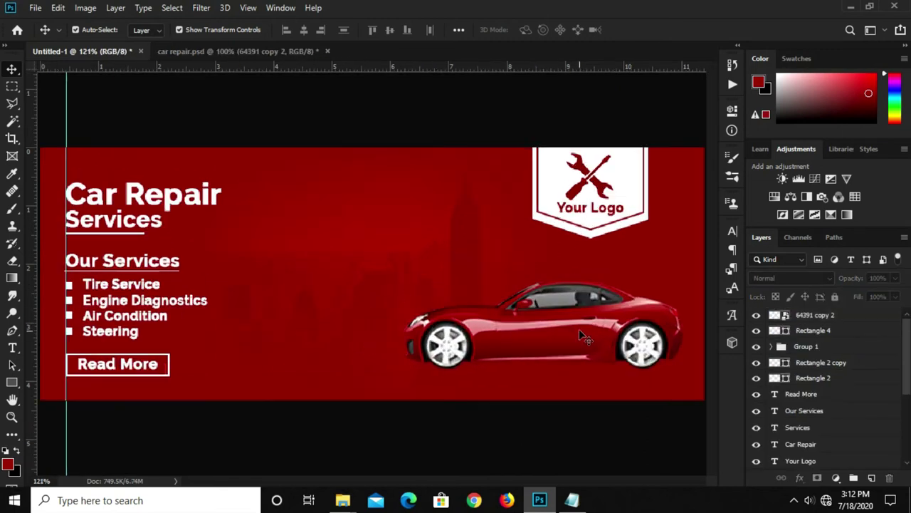
right_click(11, 382)
- Draw a thin black-filled ellipse under the car's front wheel
left_click(10, 380)
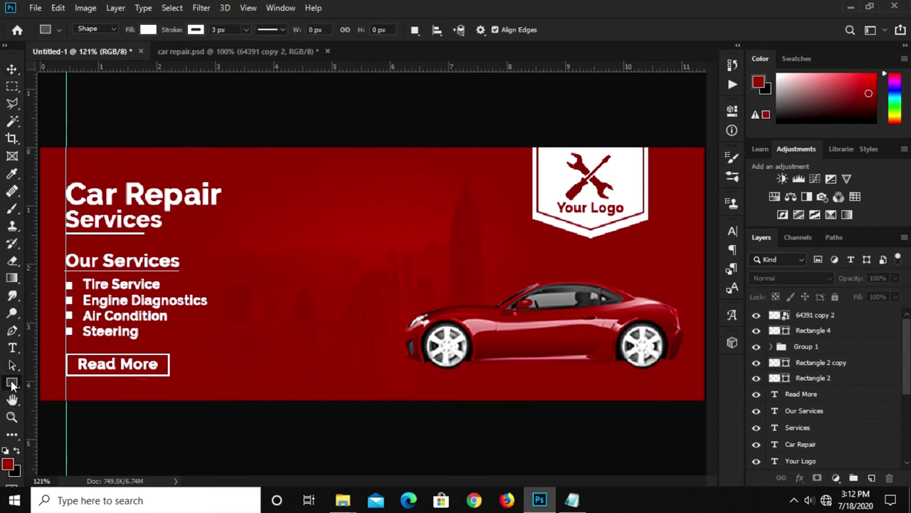
right_click(10, 379)
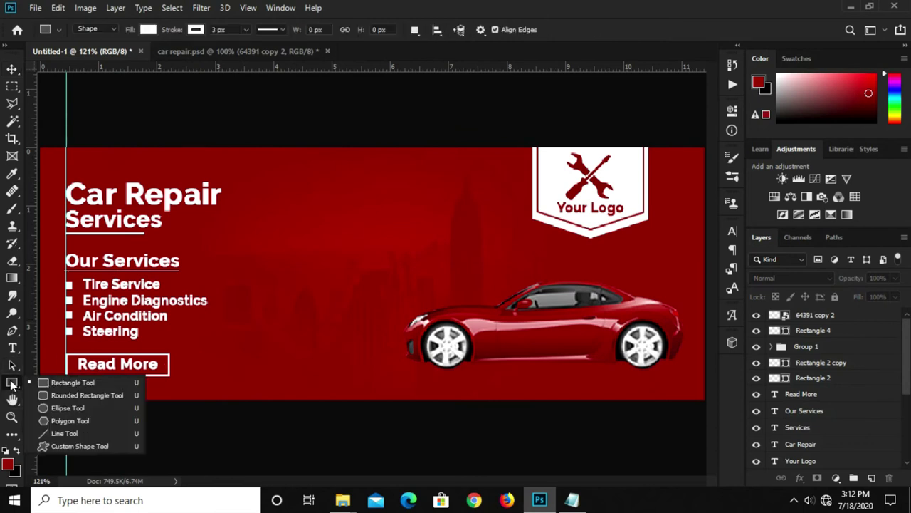
left_click(55, 407)
left_click(144, 33)
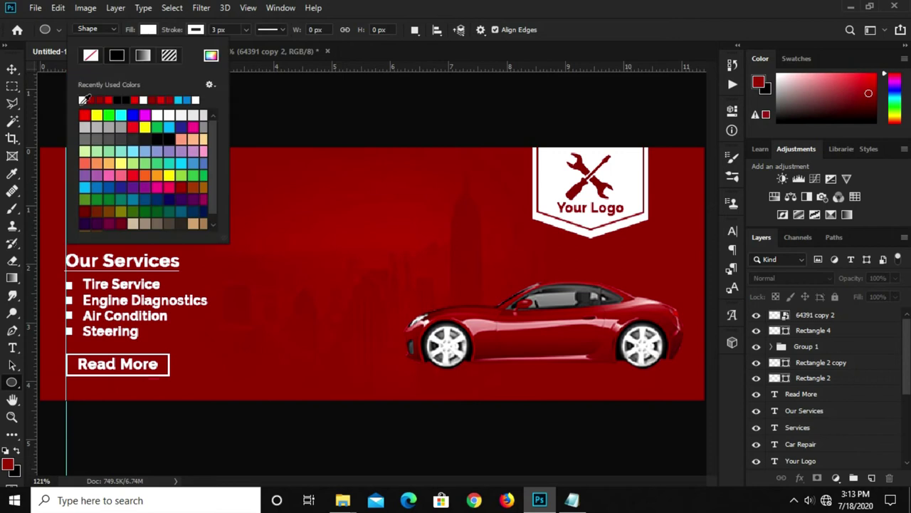
left_click(126, 99)
left_click(452, 52)
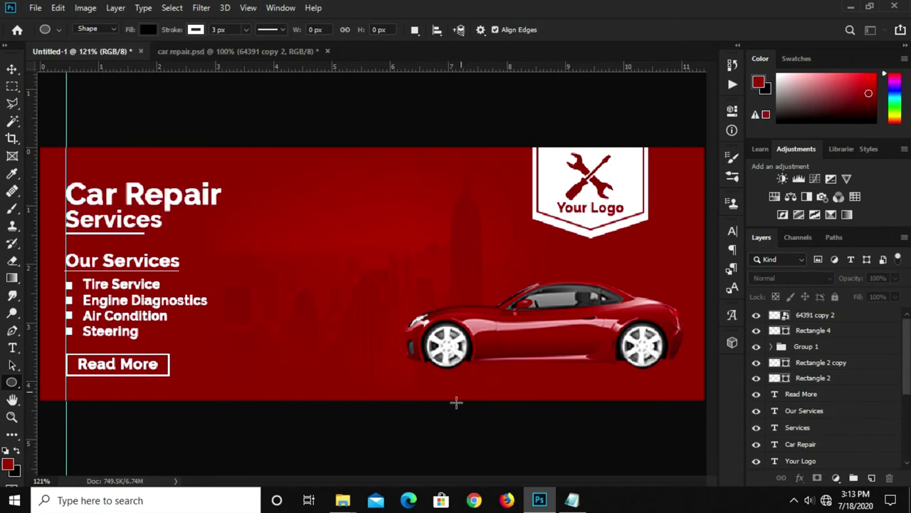
left_click_drag(436, 366, 465, 364)
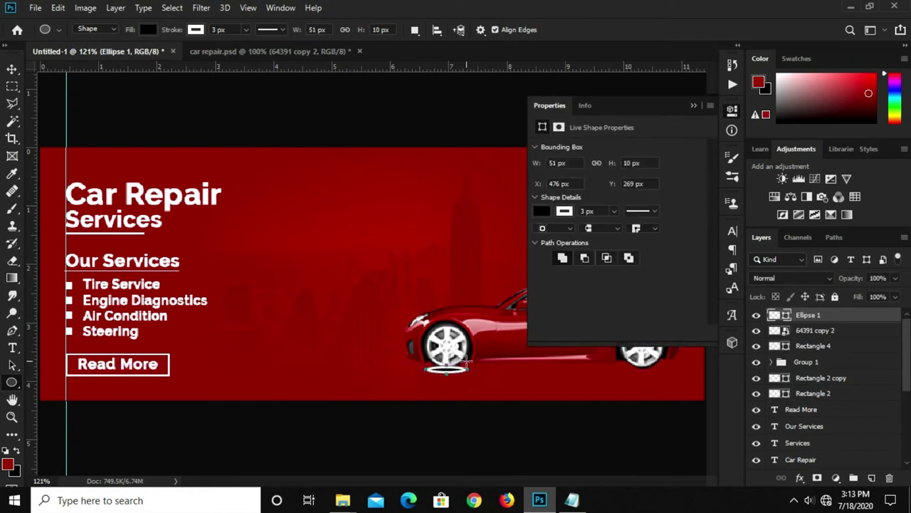
- Remove the ellipse's outline and move Ellipse 1 below the car layer
left_click(566, 212)
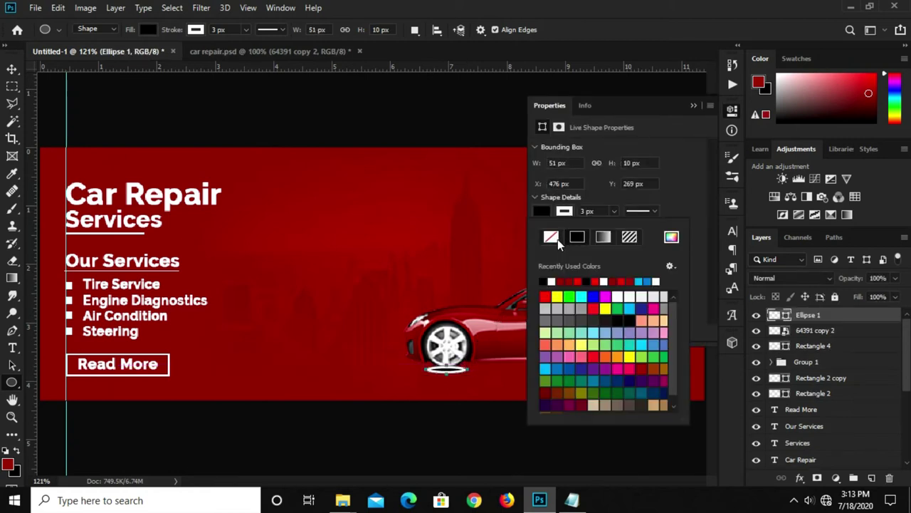
left_click(552, 239)
left_click(693, 106)
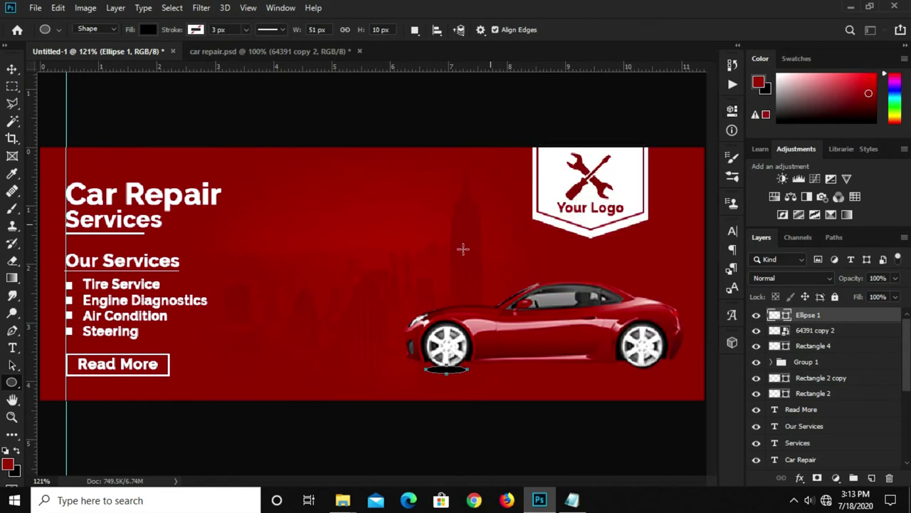
key("v")
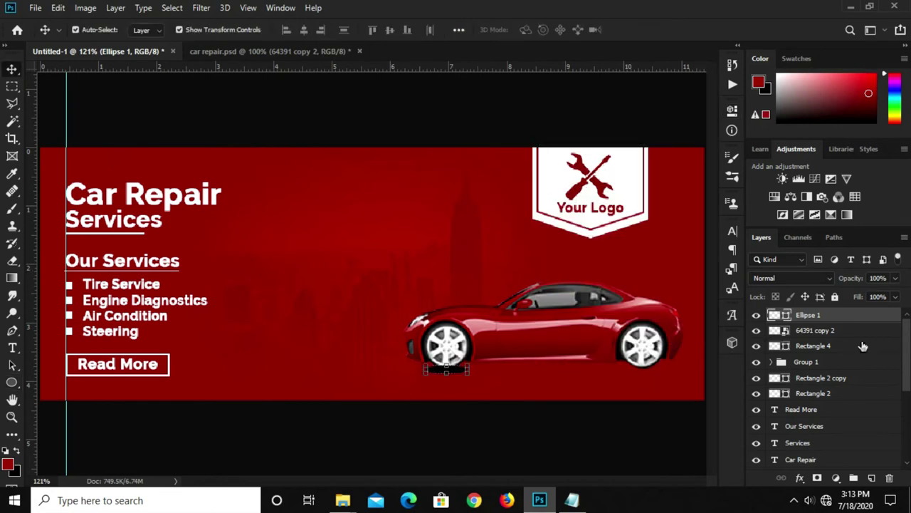
left_click(824, 333)
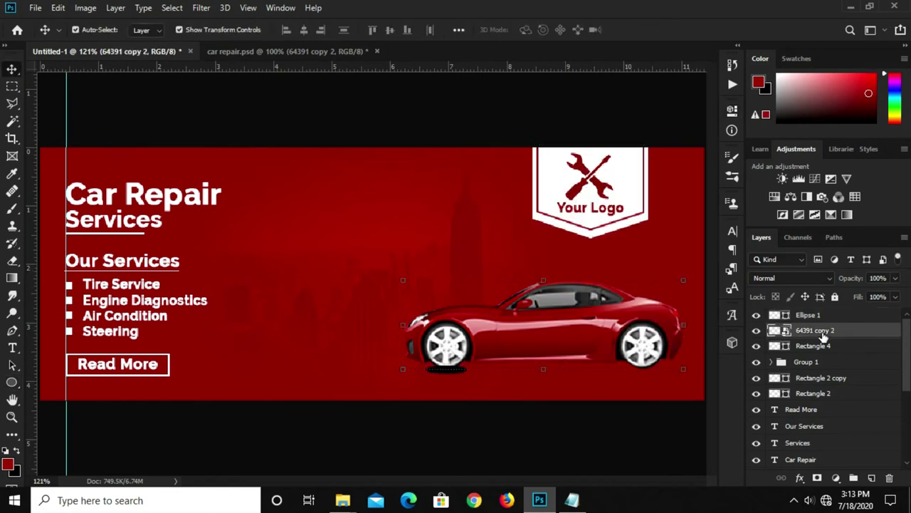
left_click_drag(825, 315, 826, 334)
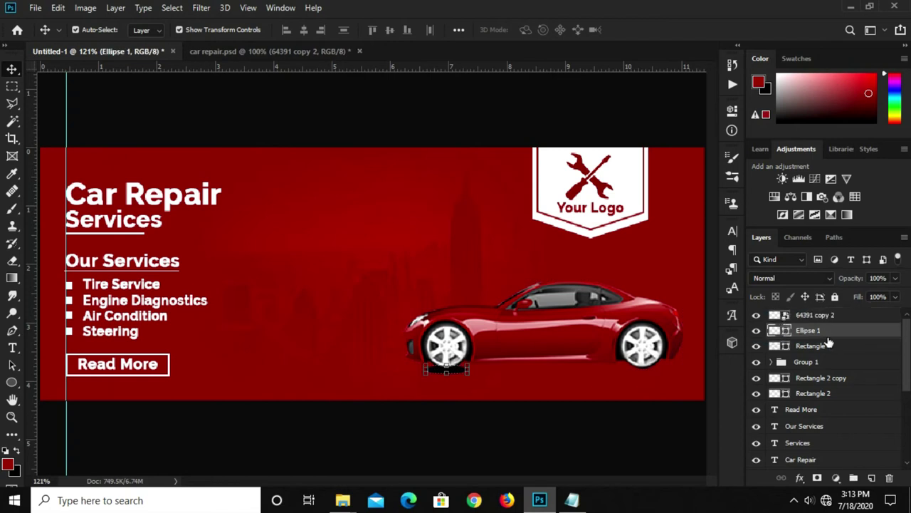
- Convert Ellipse 1 to a smart object, Gaussian-blur it, and lower opacity to 80%
right_click(827, 331)
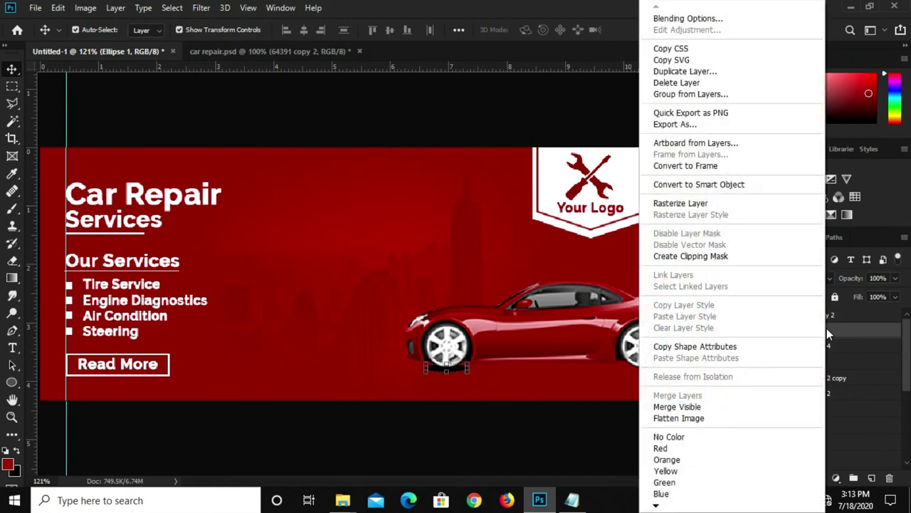
left_click(677, 183)
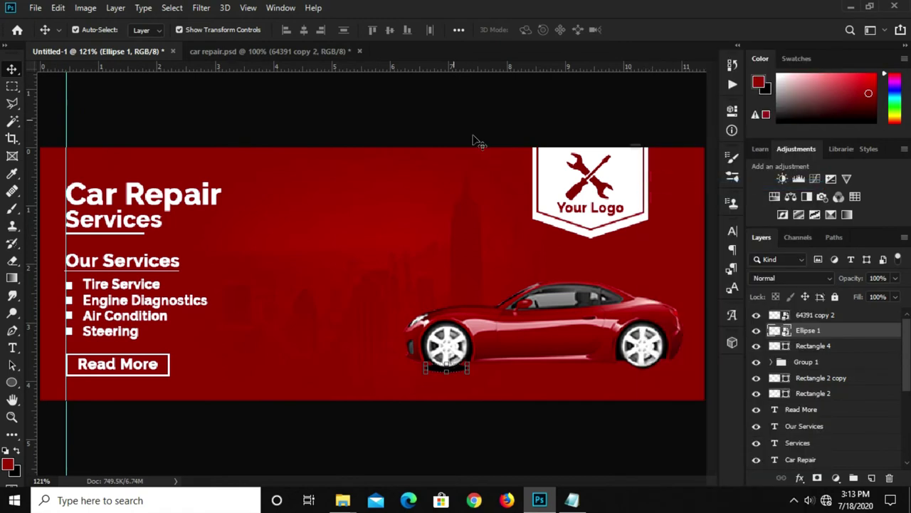
left_click(201, 8)
mouse_move(209, 159)
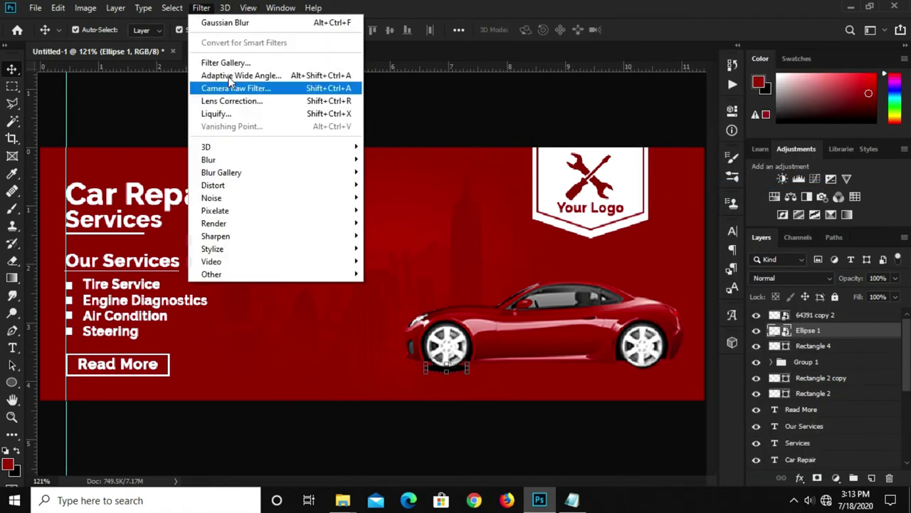
left_click(395, 209)
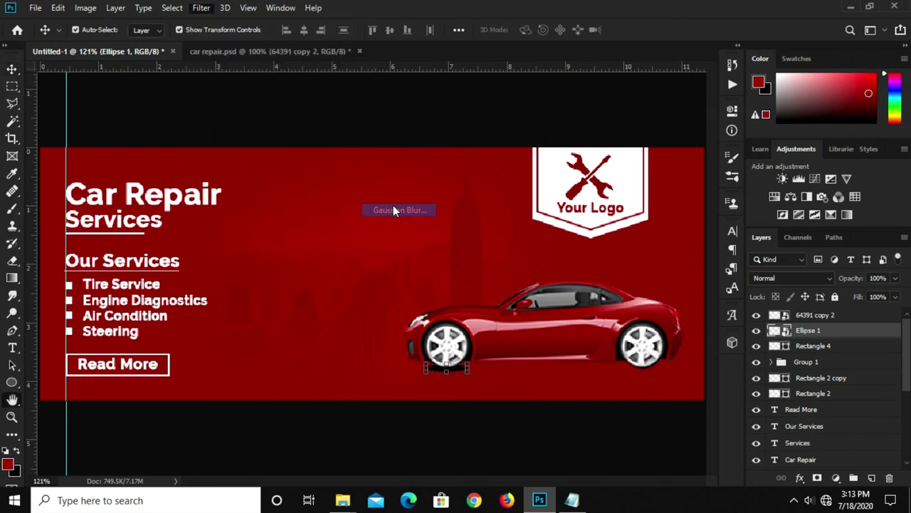
left_click_drag(658, 319, 655, 319)
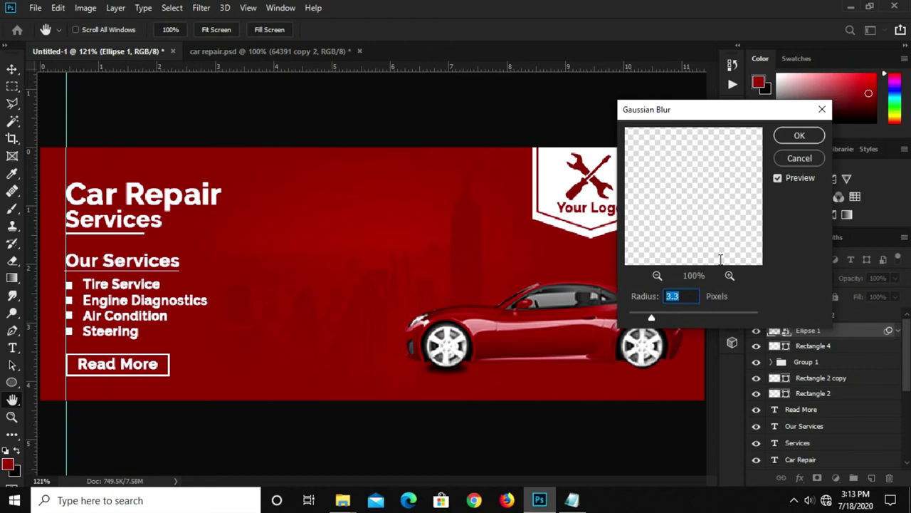
left_click(789, 142)
left_click_drag(895, 279, 885, 298)
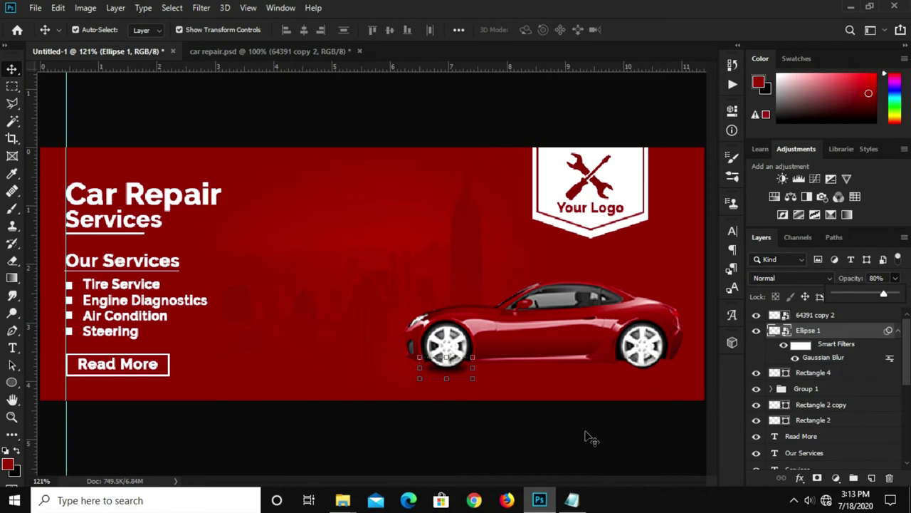
left_click(459, 425)
- Duplicate the blurred shadow and place the copy under the rear wheel
left_click(461, 375)
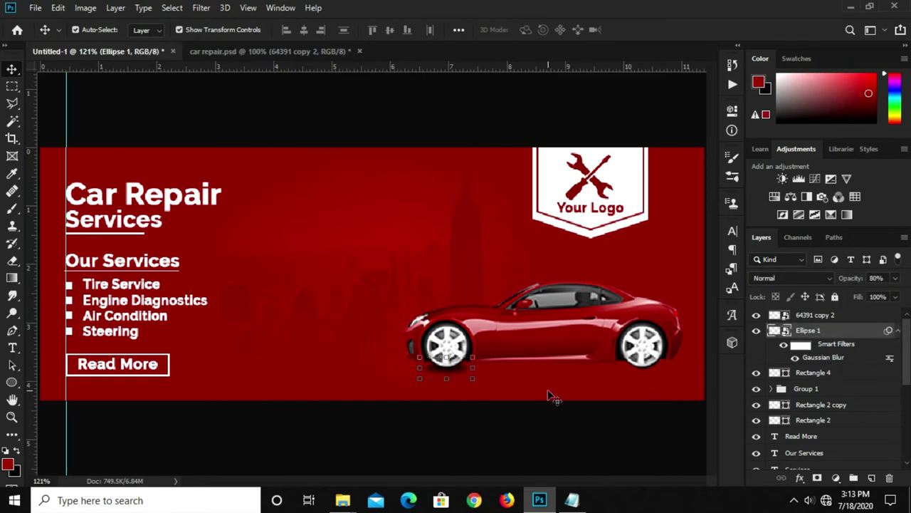
key("ctrl+j")
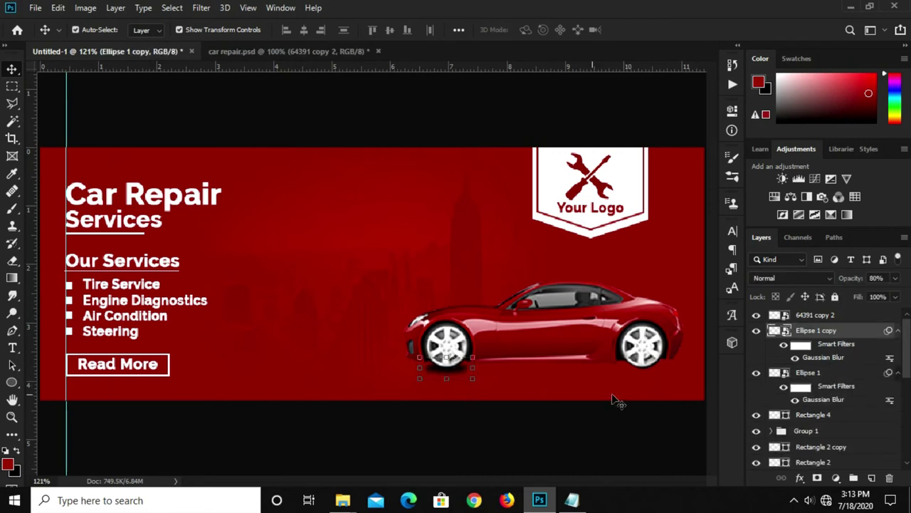
left_click_drag(453, 372, 648, 374)
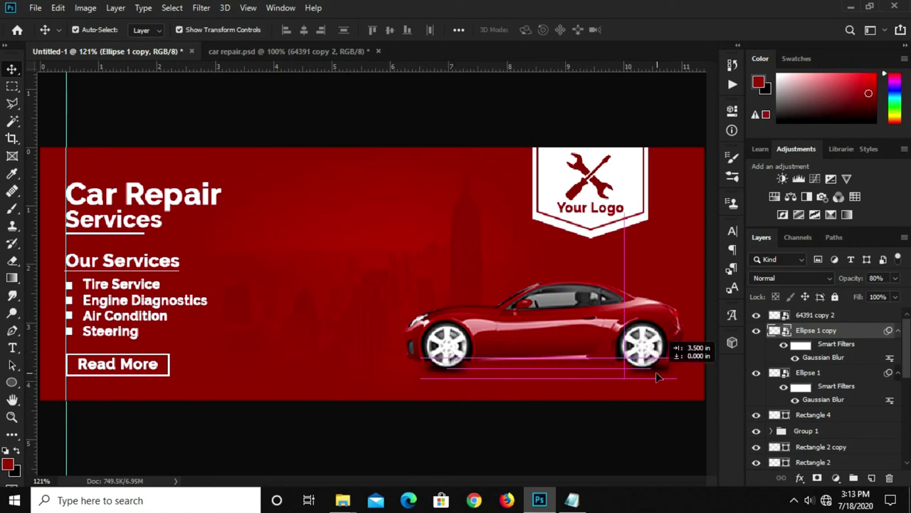
left_click_drag(649, 373, 650, 375)
left_click(618, 427)
scroll(585, 422, "down", 4)
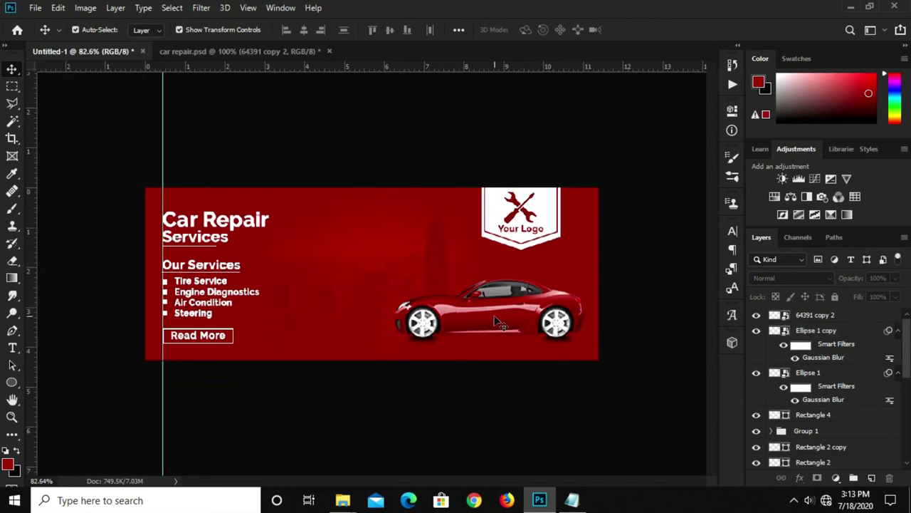
left_click(811, 313)
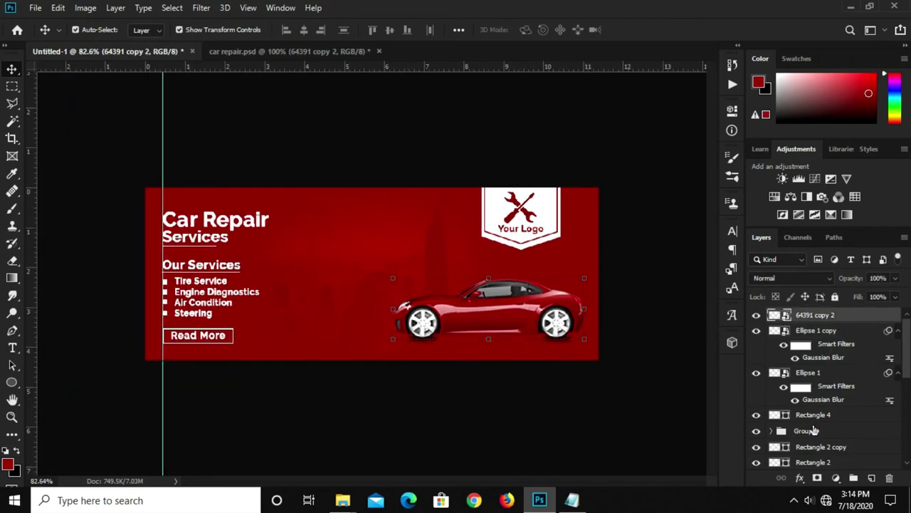
- Add a Brightness/Contrast adjustment at brightness 19, clipped to the car layer
left_click(835, 478)
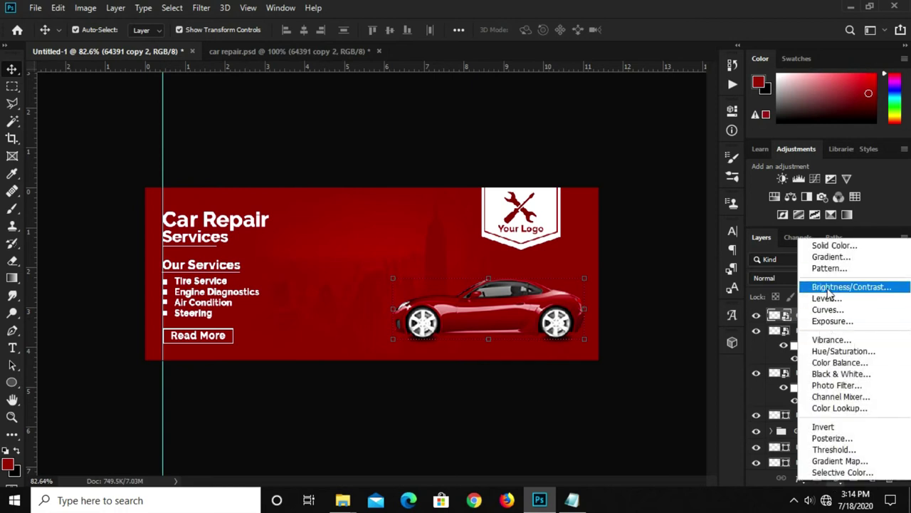
left_click(840, 288)
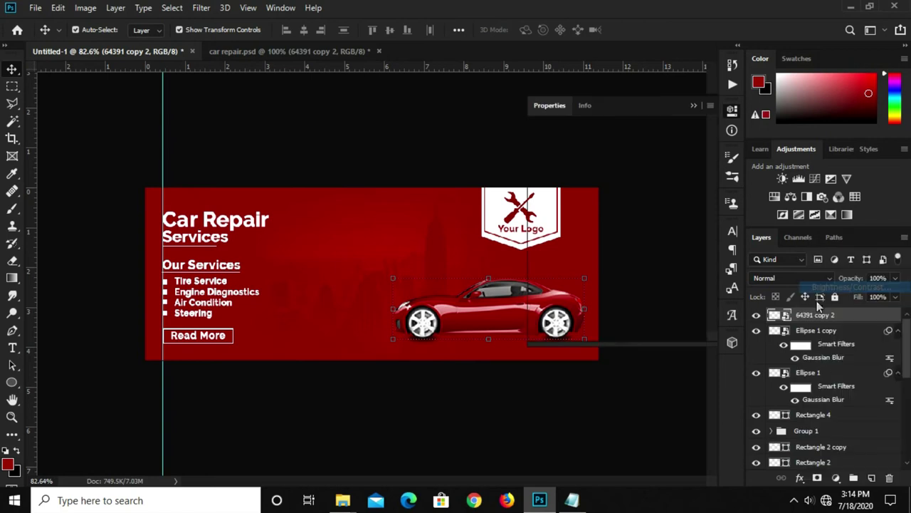
left_click_drag(623, 186, 628, 189)
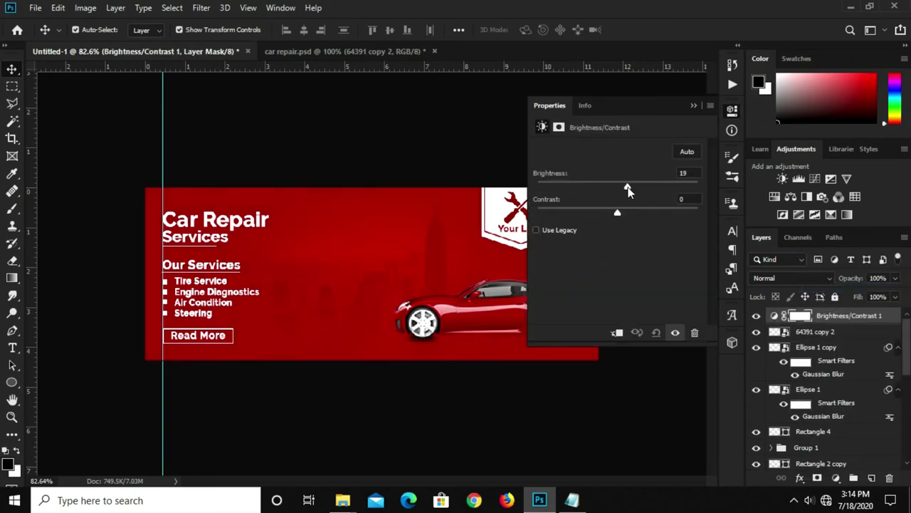
left_click(694, 106)
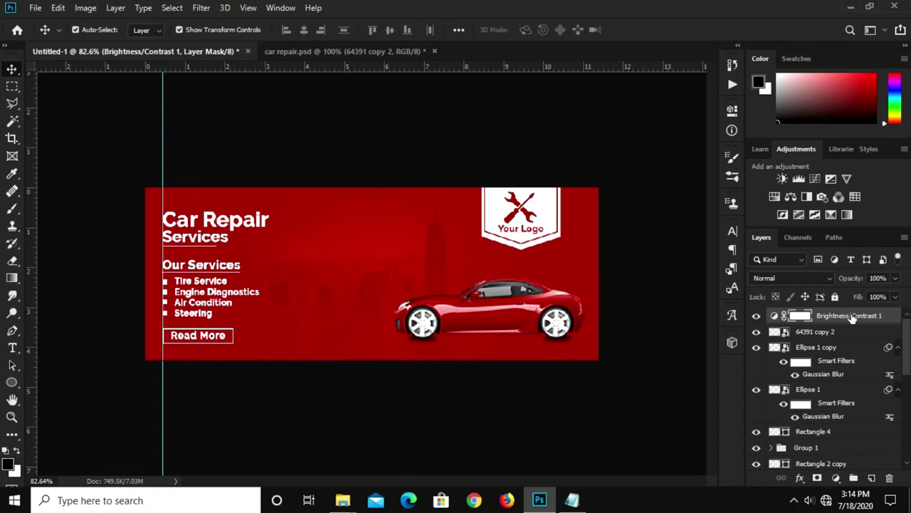
right_click(853, 317)
left_click(702, 257)
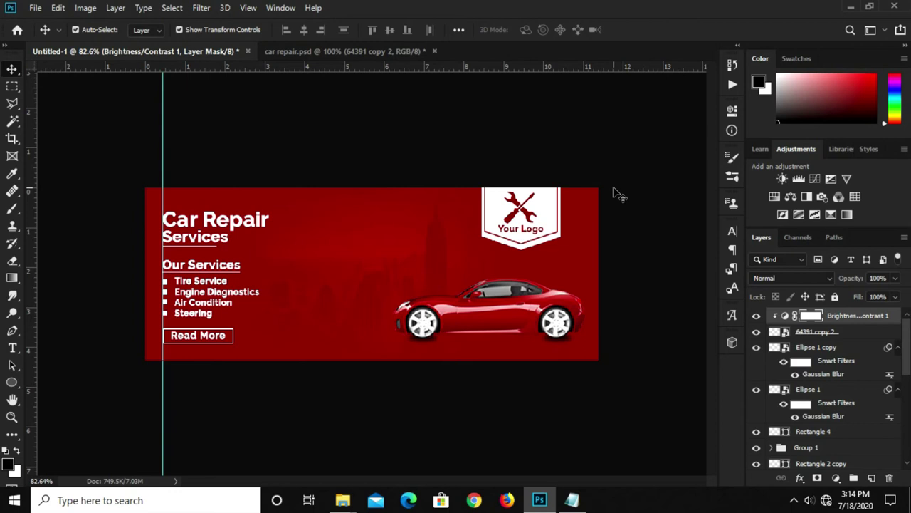
key("ctrl+1")
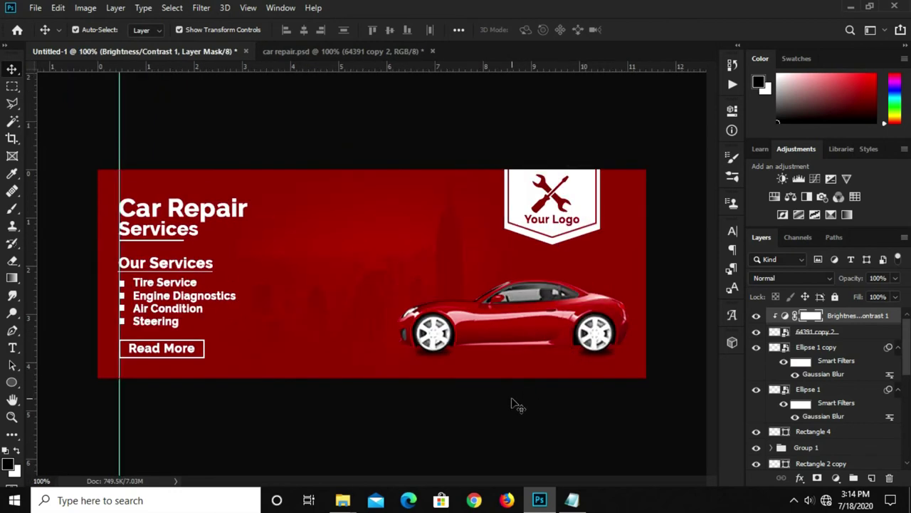
- Drag the tyres-and-tools clipart from car repair.psd into the banner and position it left of the car
left_click(317, 51)
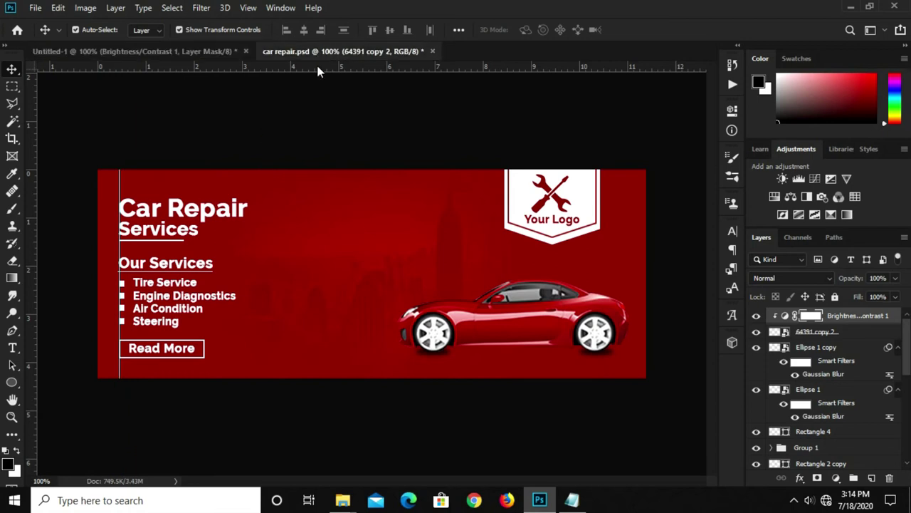
left_click(411, 235)
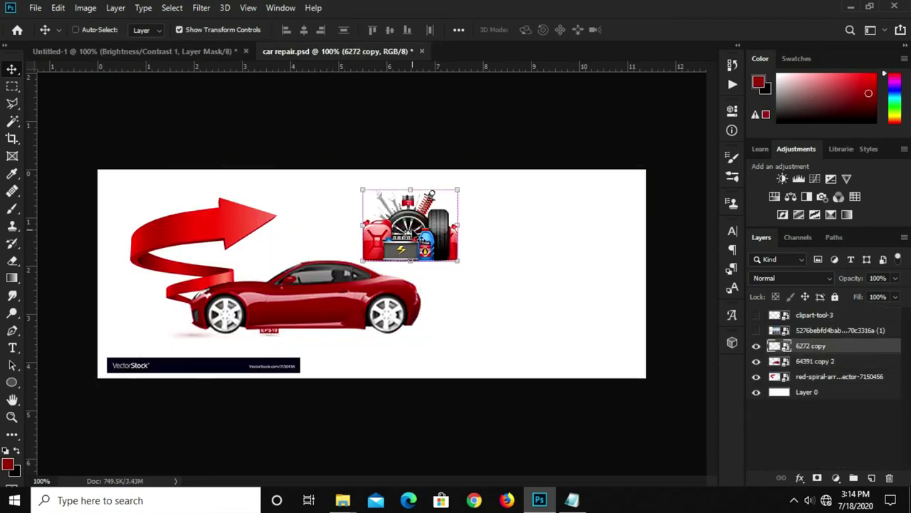
left_click_drag(411, 235, 308, 198)
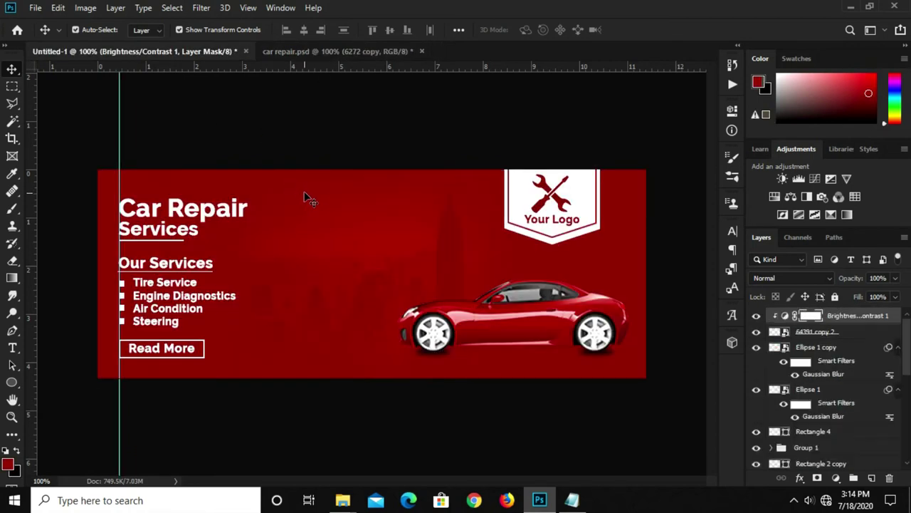
left_click_drag(371, 249, 334, 285)
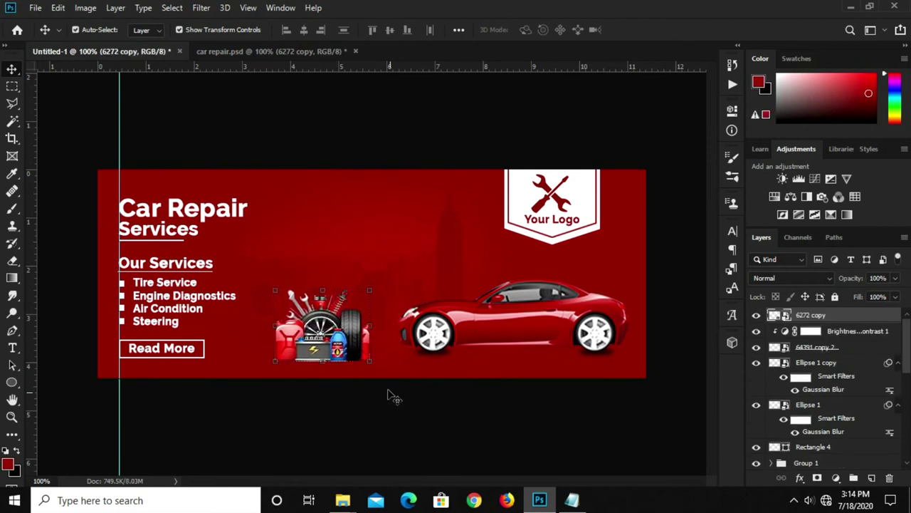
key("Left")
key("Left")
key("Left")
key("Up")
key("Up")
key("Up")
key("Up")
key("Up")
key("Up")
key("Up")
key("Up")
key("Left")
key("Left")
left_click_drag(313, 294, 313, 299)
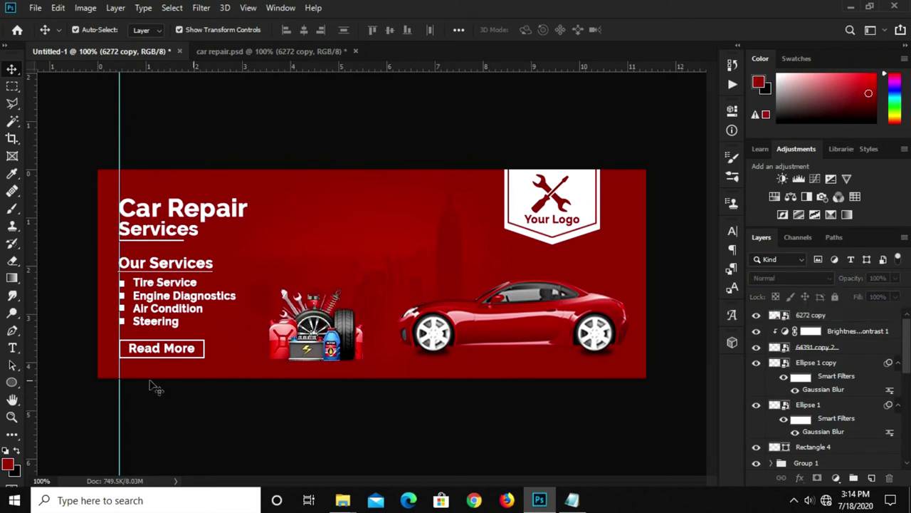
- Draw a flat, stroke-less ellipse beneath the tools clipart
left_click(12, 383)
left_click(69, 407)
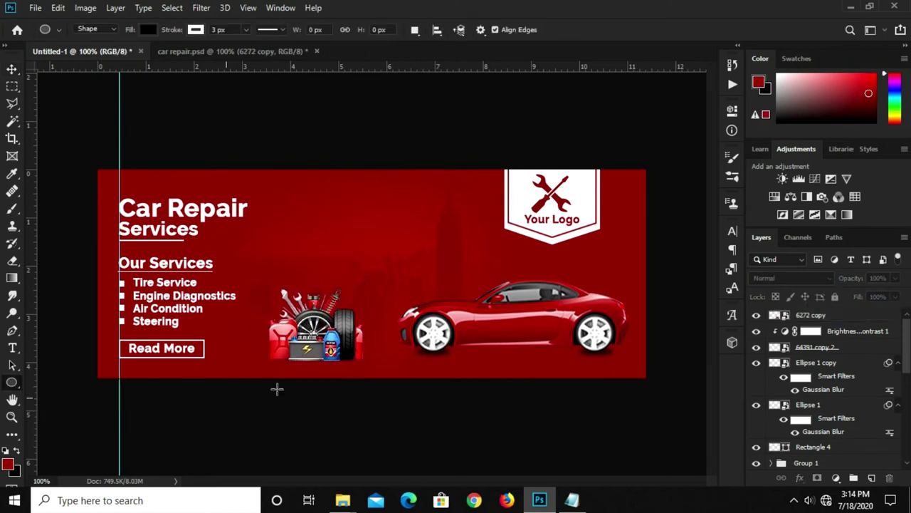
left_click(196, 29)
left_click(138, 55)
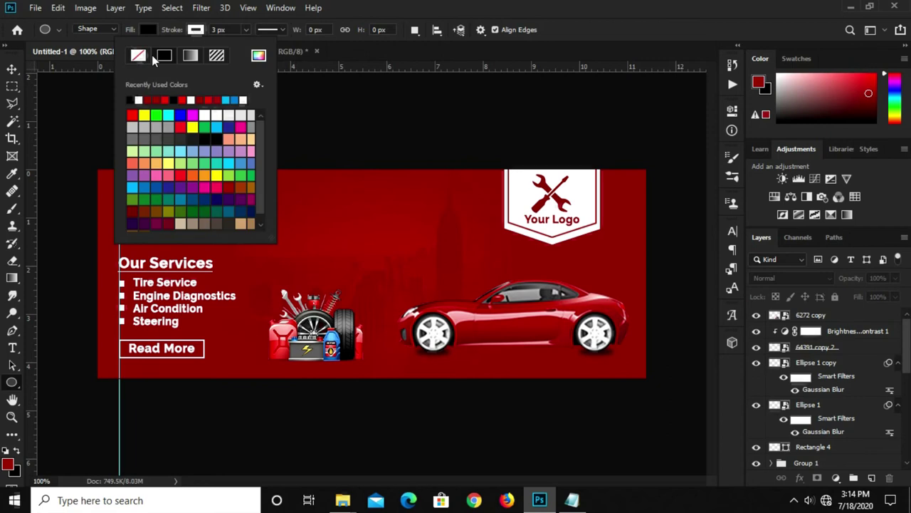
left_click(582, 46)
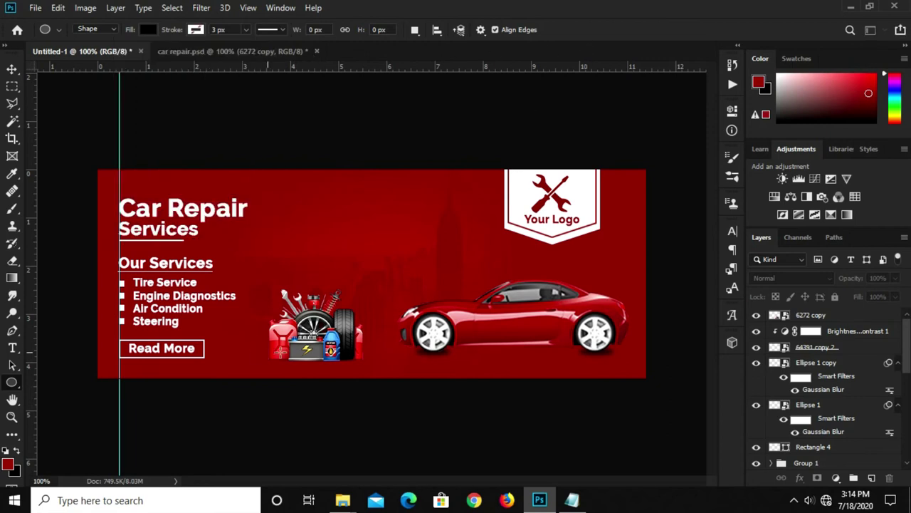
mouse_move(264, 354)
left_mouse_down()
mouse_move(374, 368)
mouse_move(339, 363)
left_mouse_up()
- Move the ellipse layer below the 6272 copy layer and convert it to a Smart Object
key("v")
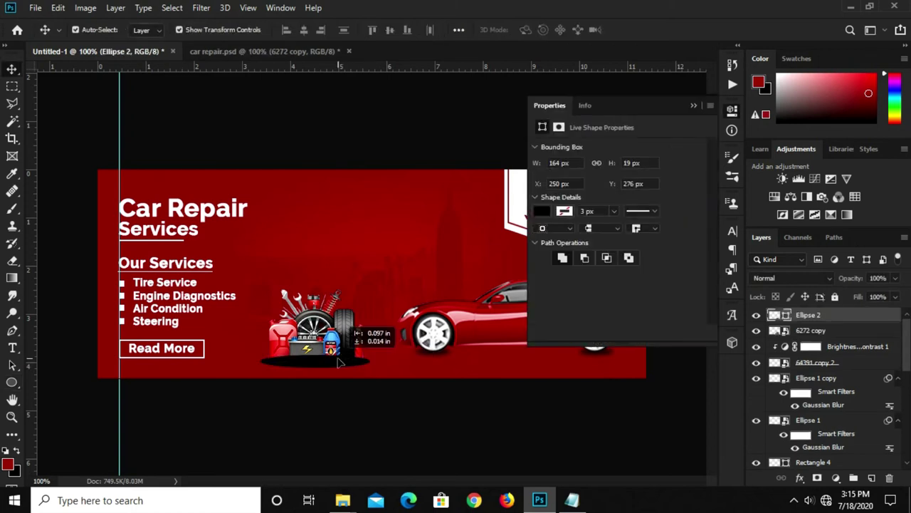
left_click_drag(848, 335, 848, 337)
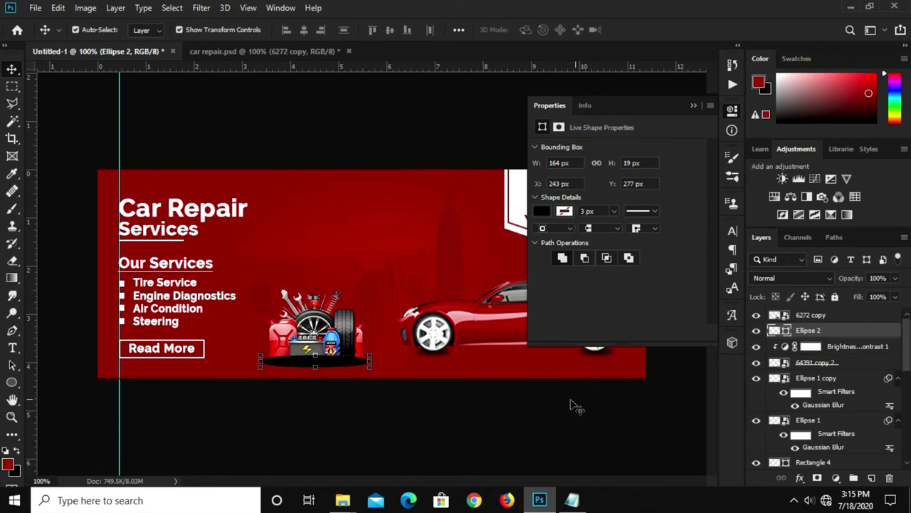
left_click(692, 107)
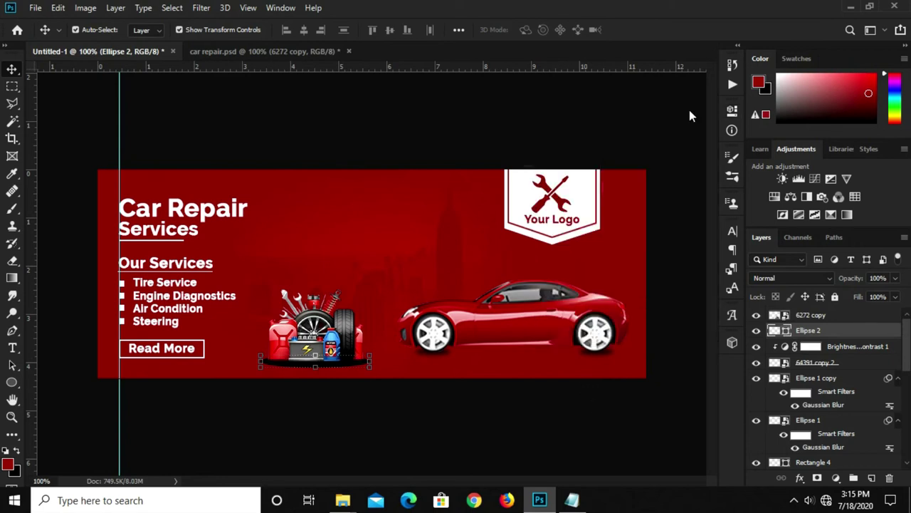
right_click(816, 329)
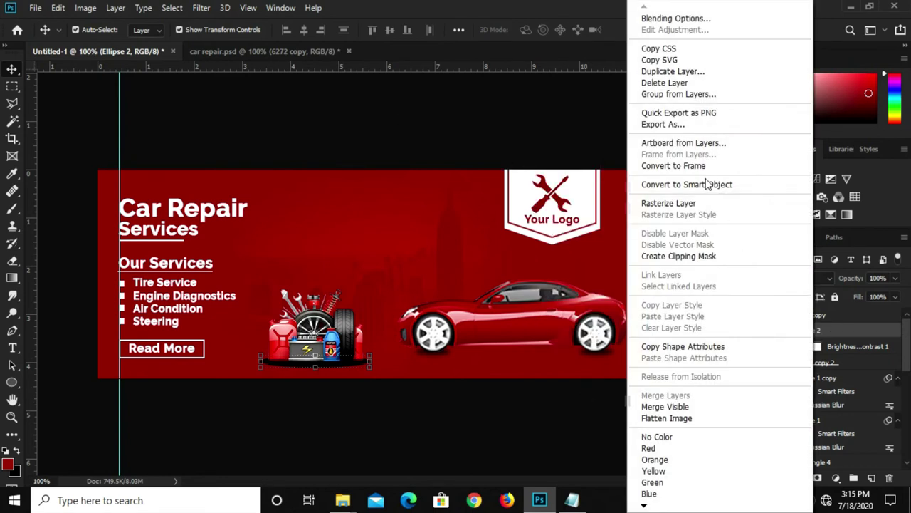
left_click(685, 185)
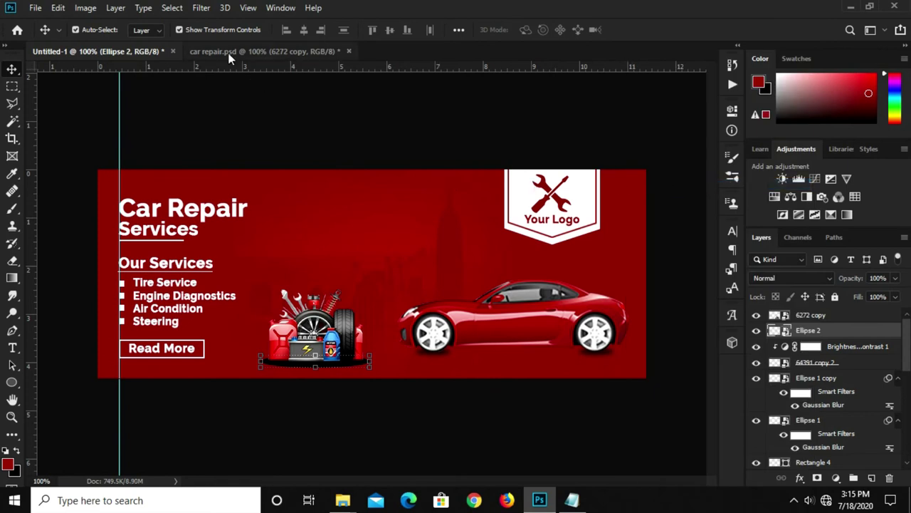
- Apply a 5 px Gaussian Blur to the ellipse and set its opacity to 77%
left_click(202, 8)
mouse_move(208, 159)
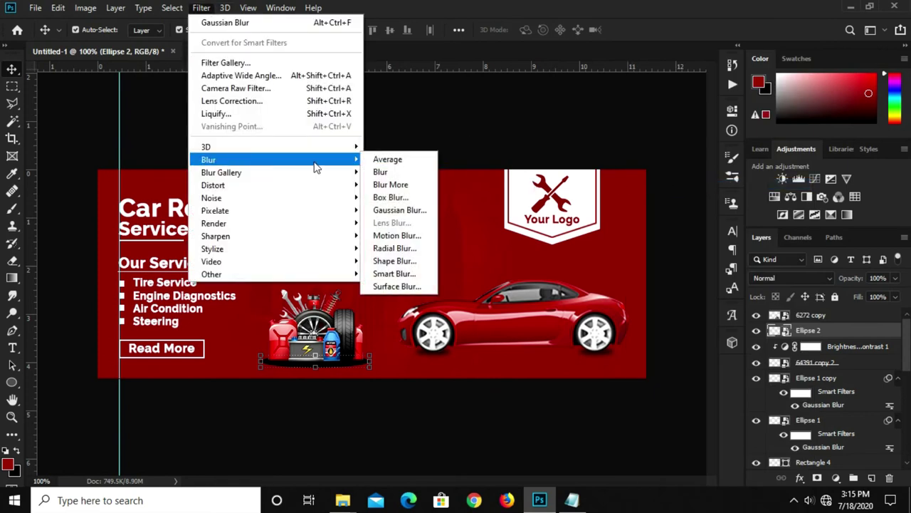
left_click(401, 210)
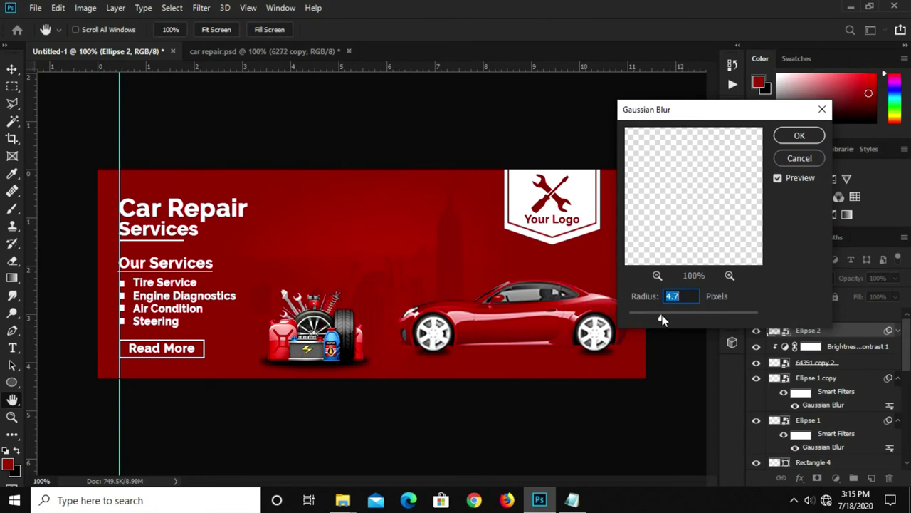
type("5")
key("Return")
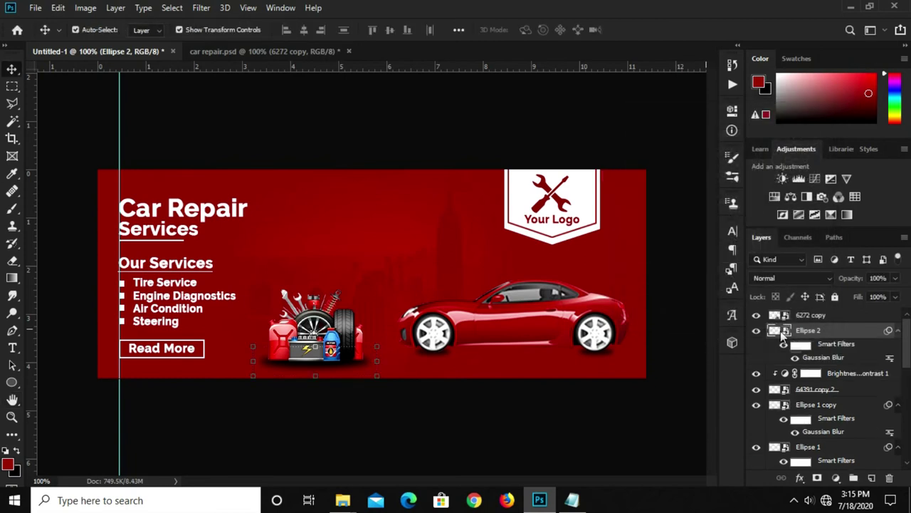
left_click(894, 278)
left_click_drag(879, 293, 884, 293)
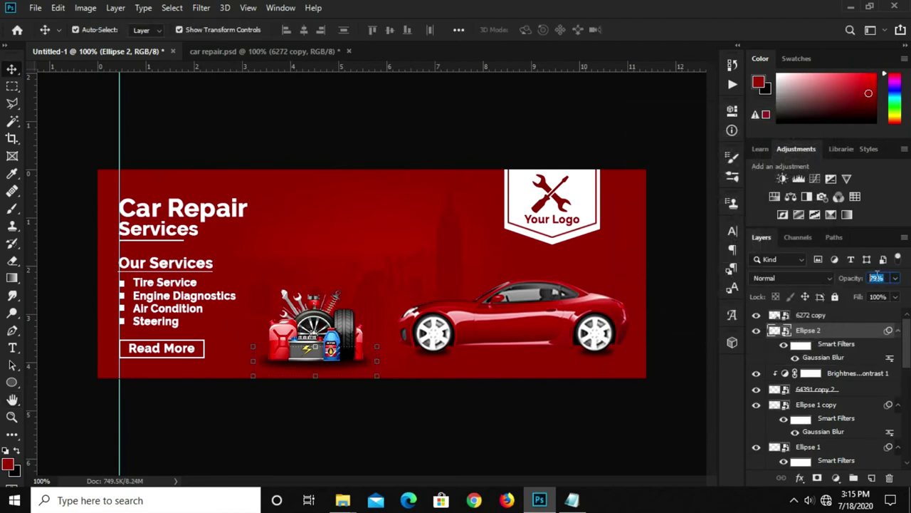
type("77")
left_click(449, 158)
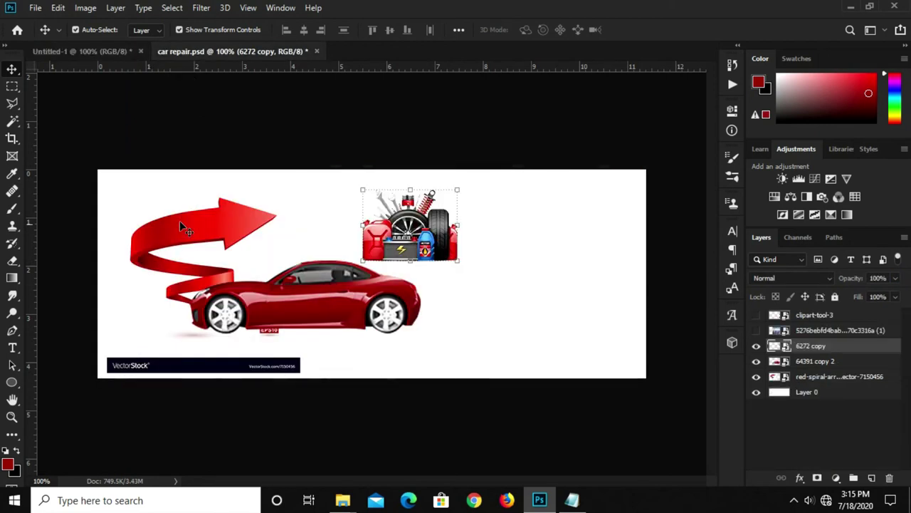
- Bring the spiral arrow from car repair.psd into the banner, shrink it, and place it mid-banner
left_click(180, 226)
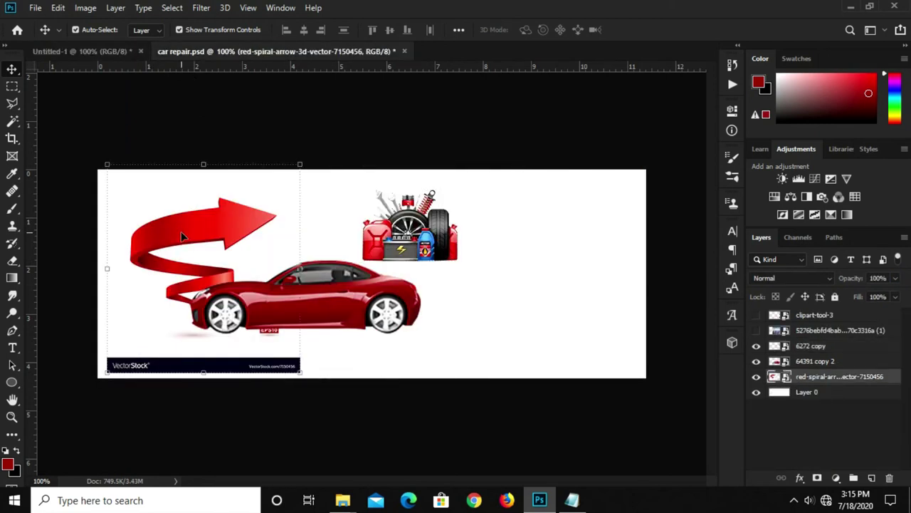
mouse_move(182, 236)
left_mouse_down()
mouse_move(275, 202)
mouse_move(375, 241)
mouse_move(375, 266)
left_mouse_up()
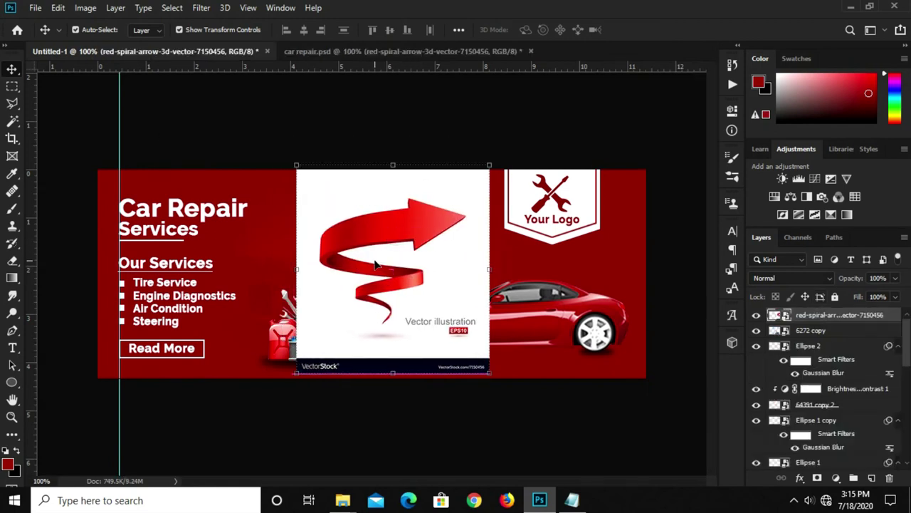
key("ctrl+t")
left_click_drag(389, 162, 393, 179)
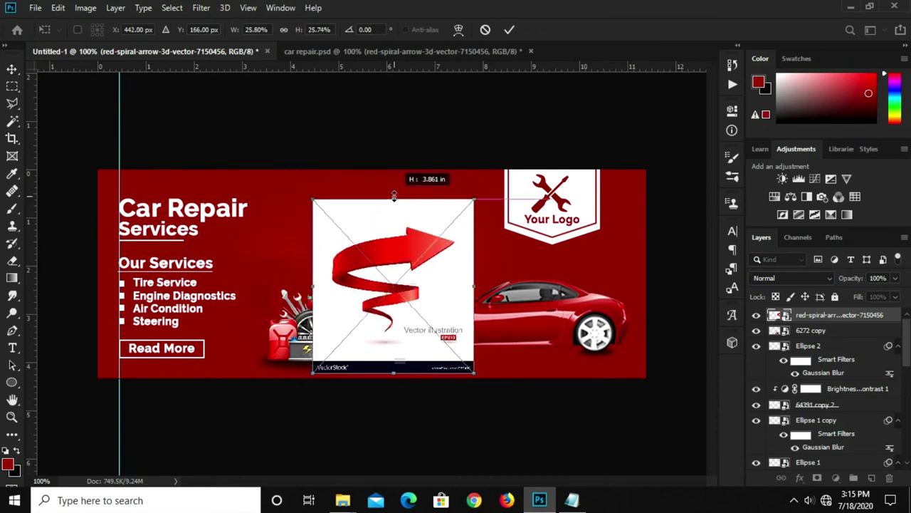
key("Return")
left_click_drag(410, 243, 413, 254)
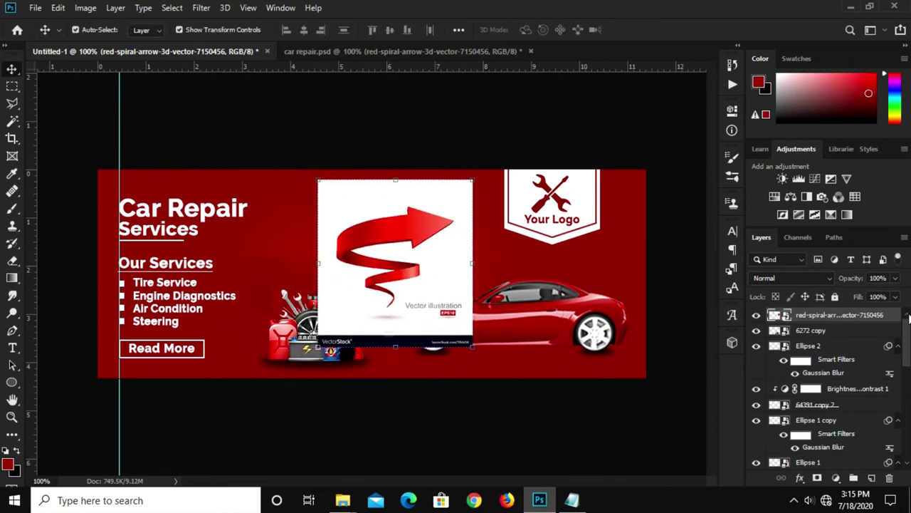
- Rasterize the spiral arrow layer into an ordinary pixel layer
right_click(837, 322)
left_click(666, 237)
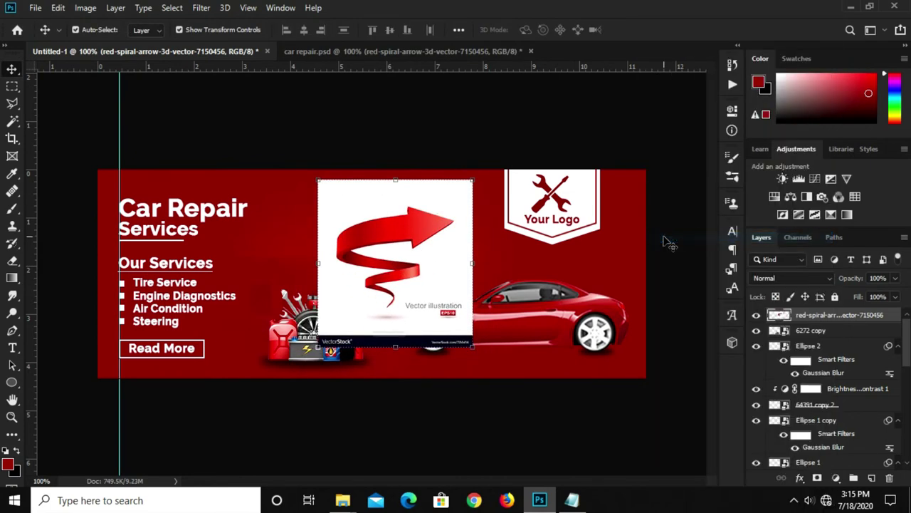
left_click(12, 121)
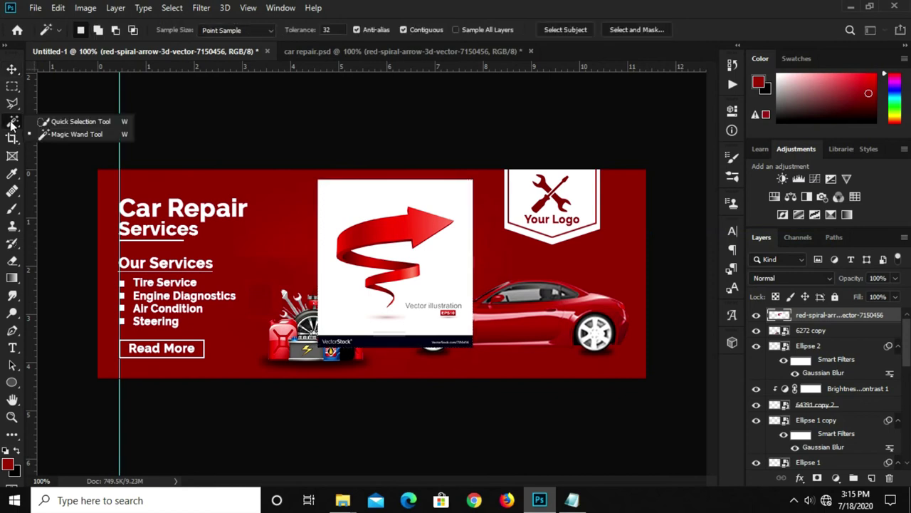
- Remove the arrow image's white background with the Magic Wand
left_click(68, 132)
left_click(349, 217)
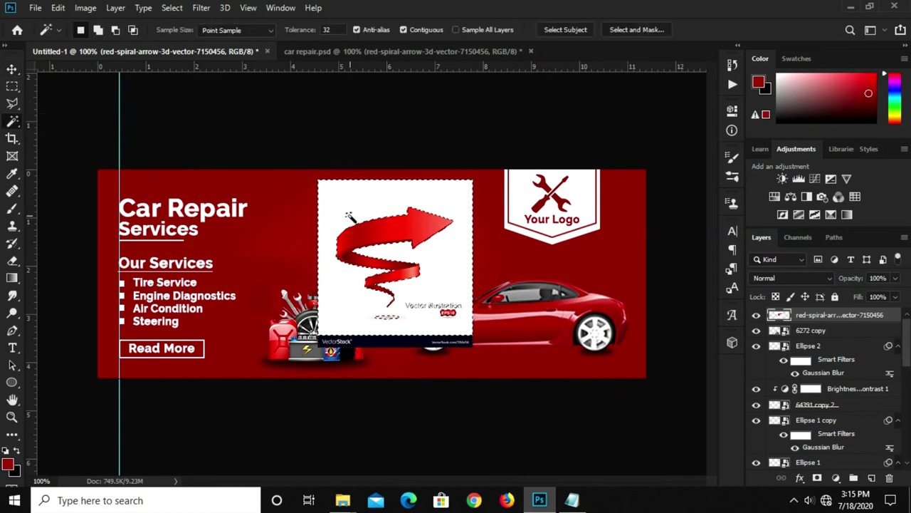
key("Delete")
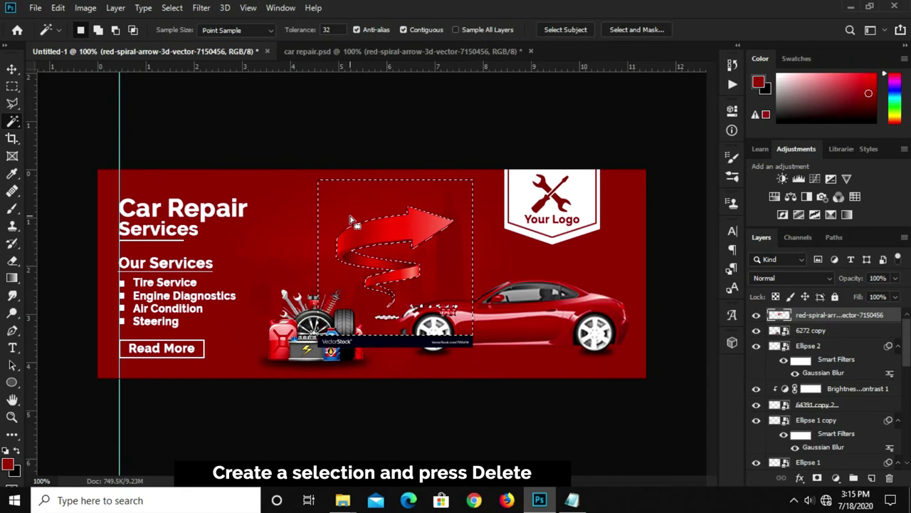
key("ctrl+d")
scroll(417, 316, "up", 2)
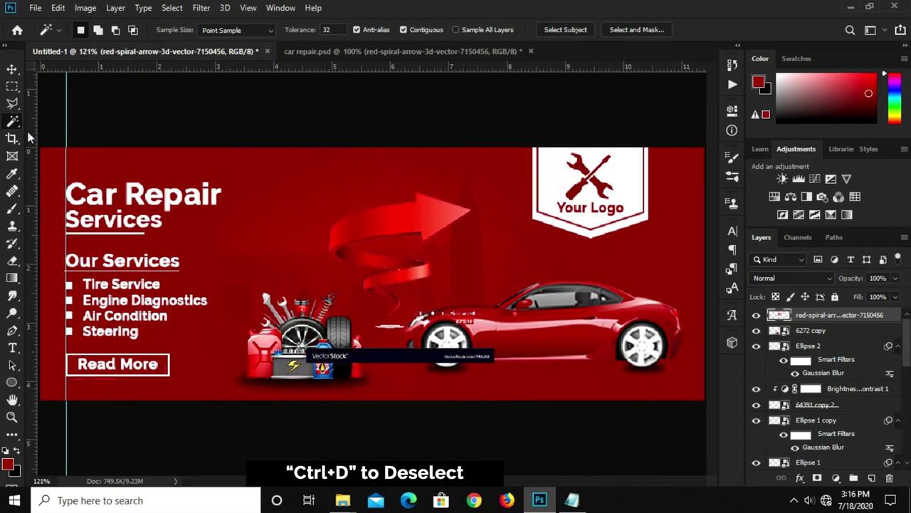
- Erase the watermark strip and the lower spiral tail using rectangular selections
right_click(12, 121)
right_click(12, 86)
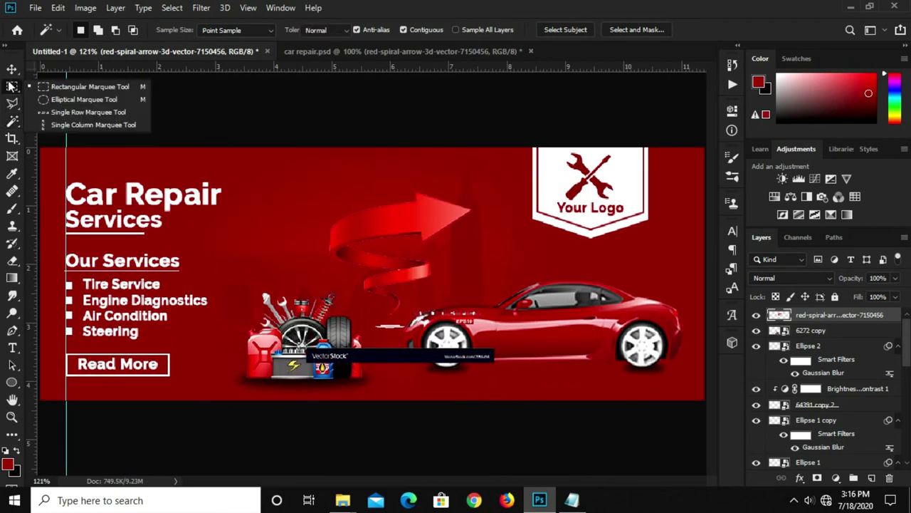
left_click(90, 86)
left_click_drag(264, 301, 536, 380)
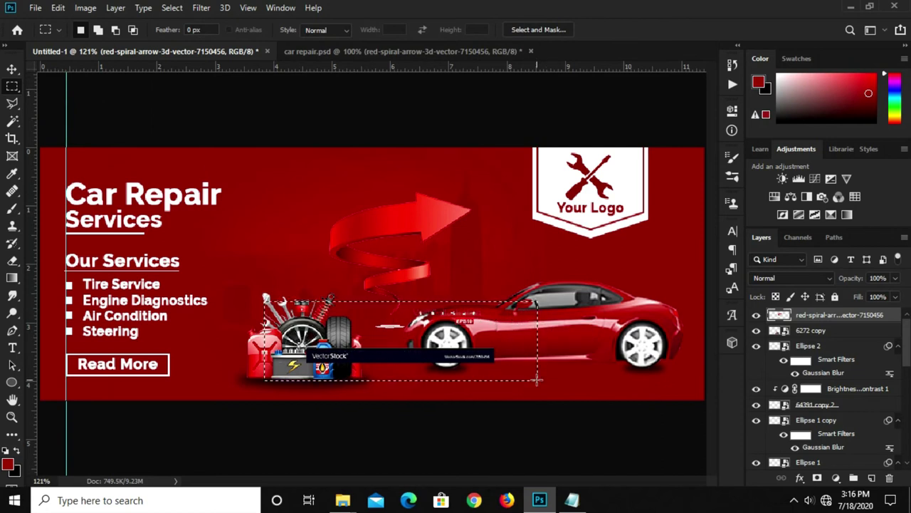
key("ctrl+d")
left_click_drag(356, 264, 473, 309)
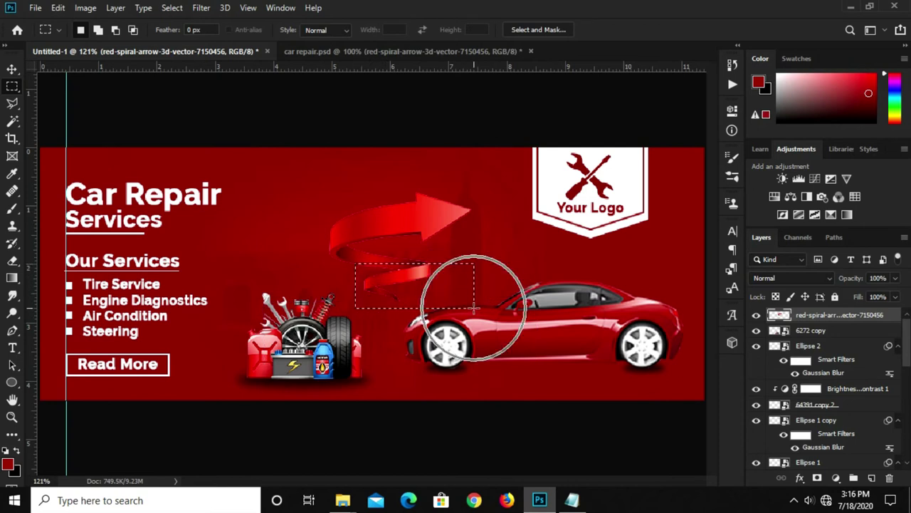
key("Delete")
key("ctrl+d")
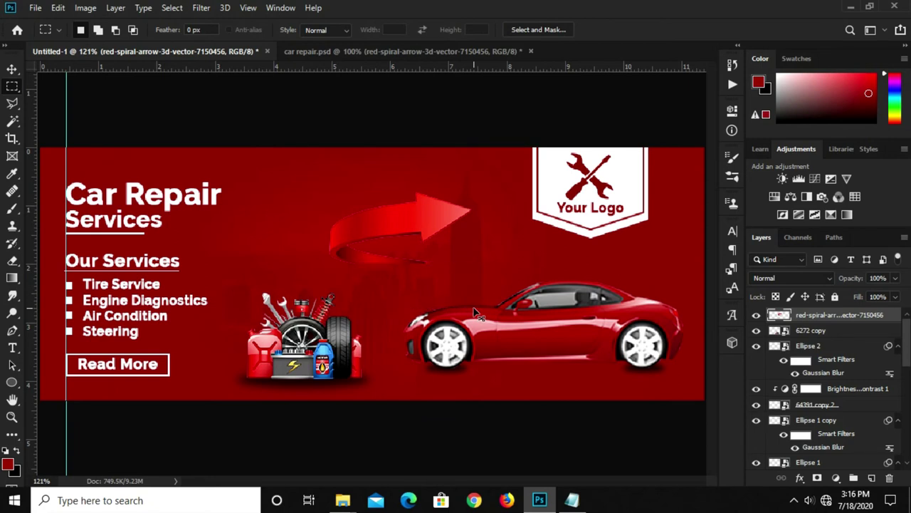
key("v")
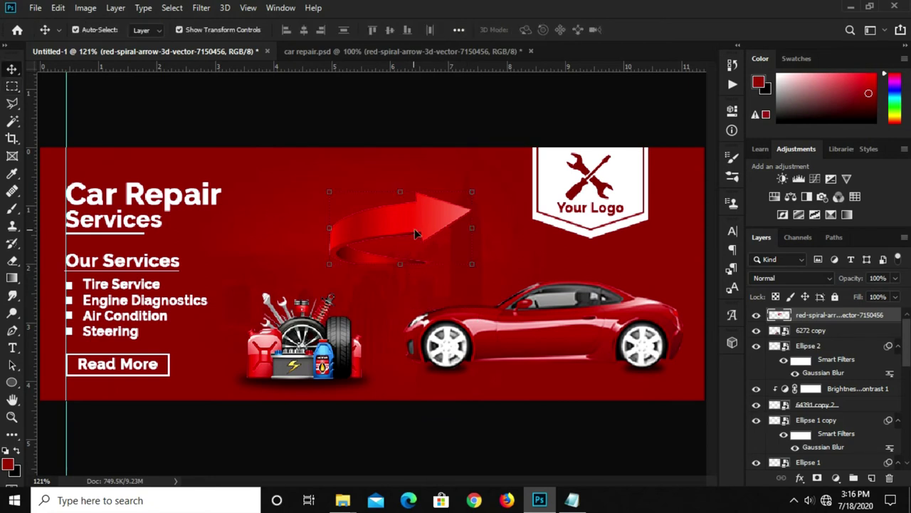
- Convert the arrow to a Smart Object and flip it horizontally to point left
right_click(806, 318)
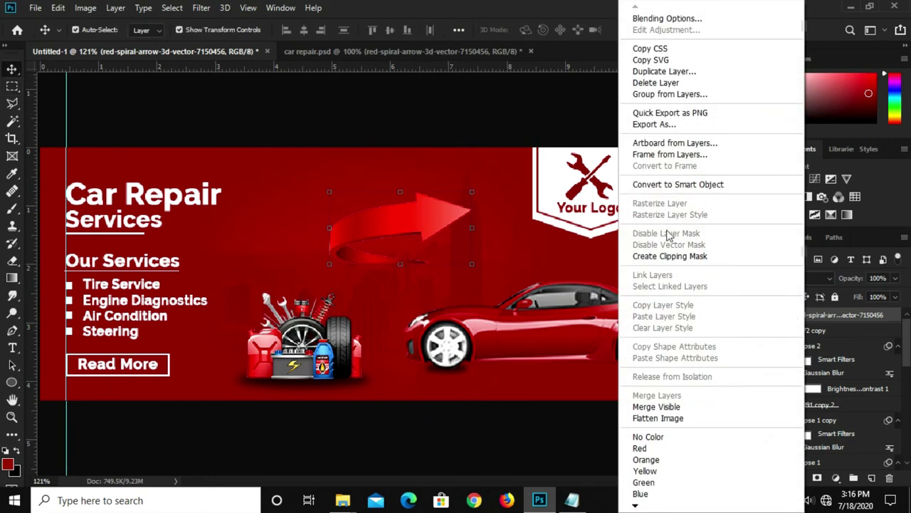
left_click(662, 183)
key("ctrl+t")
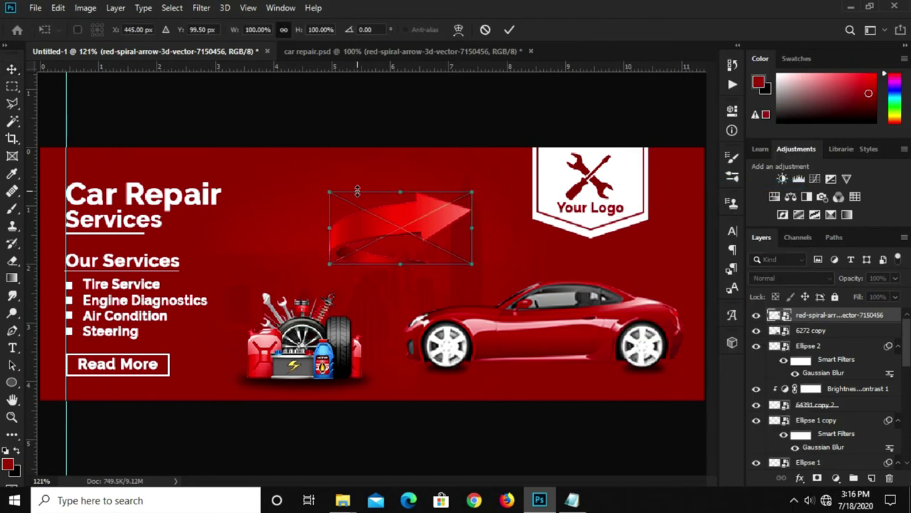
right_click(398, 230)
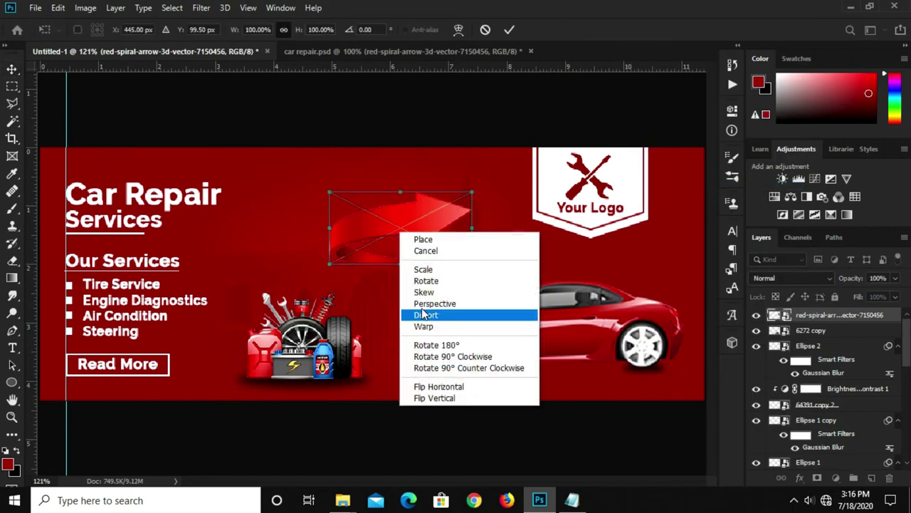
left_click(435, 385)
left_click(509, 30)
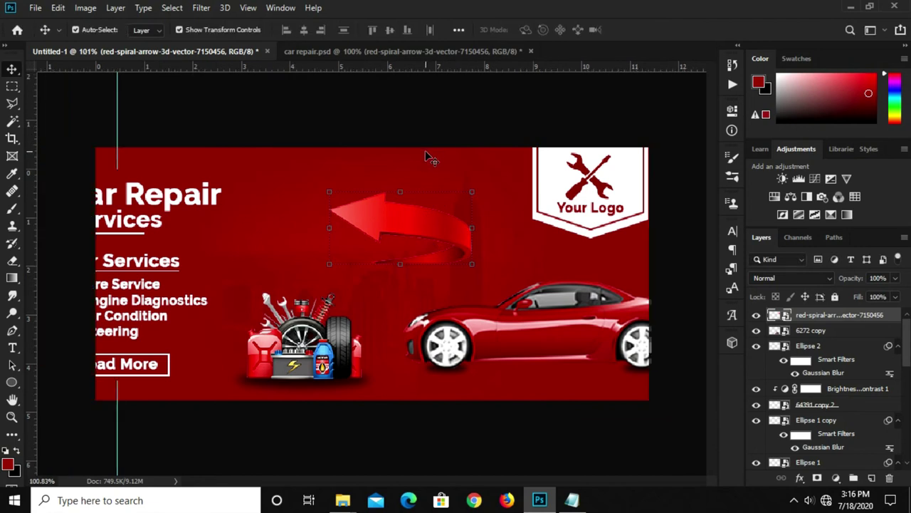
- Move the arrow onto the car's rear wheel and shrink it to about 78%
scroll(409, 226, "down", 3)
left_click_drag(404, 236, 559, 302)
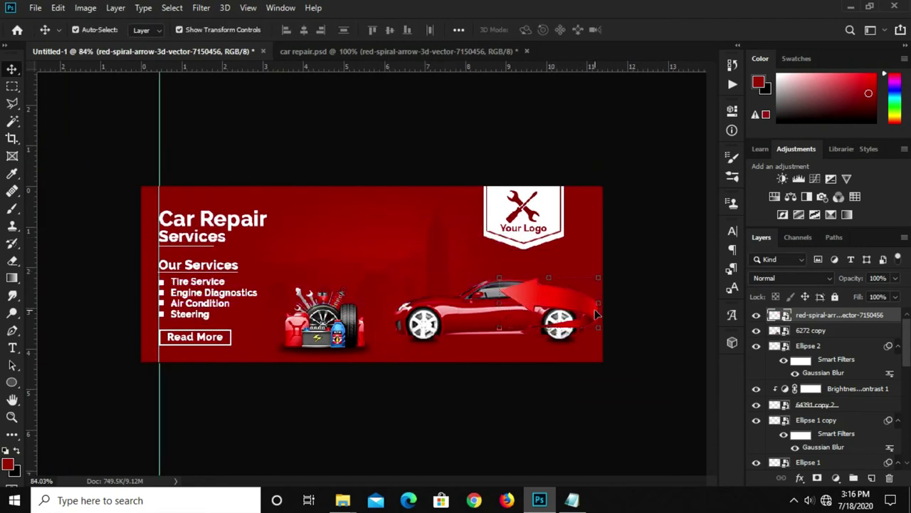
scroll(503, 299, "up", 3)
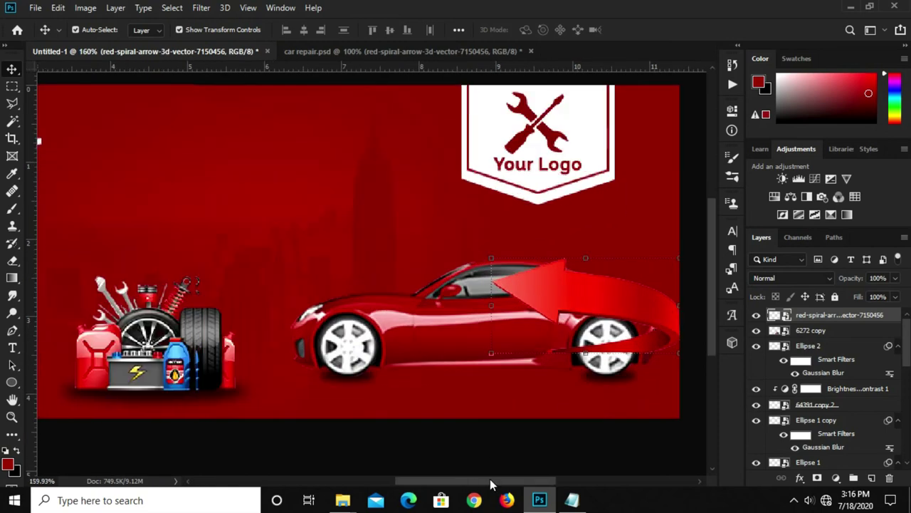
left_click_drag(490, 479, 539, 484)
left_click(282, 256)
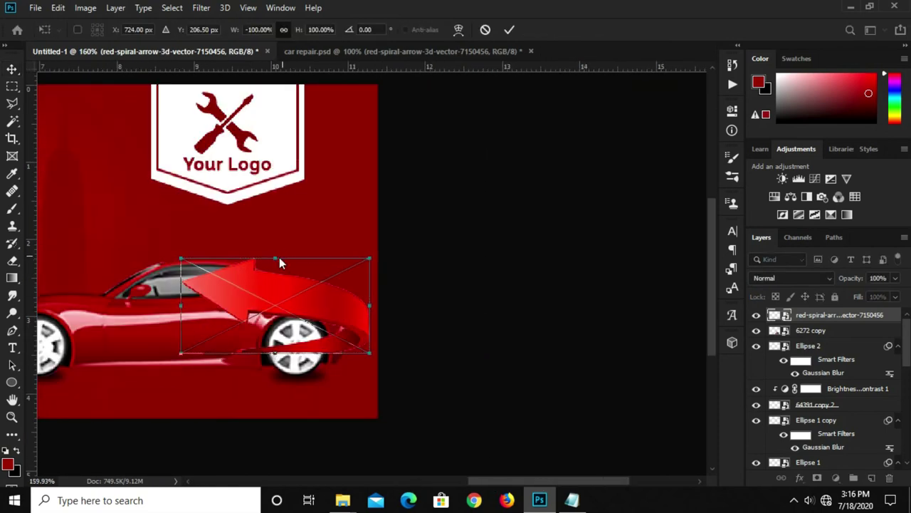
left_click_drag(272, 256, 274, 277)
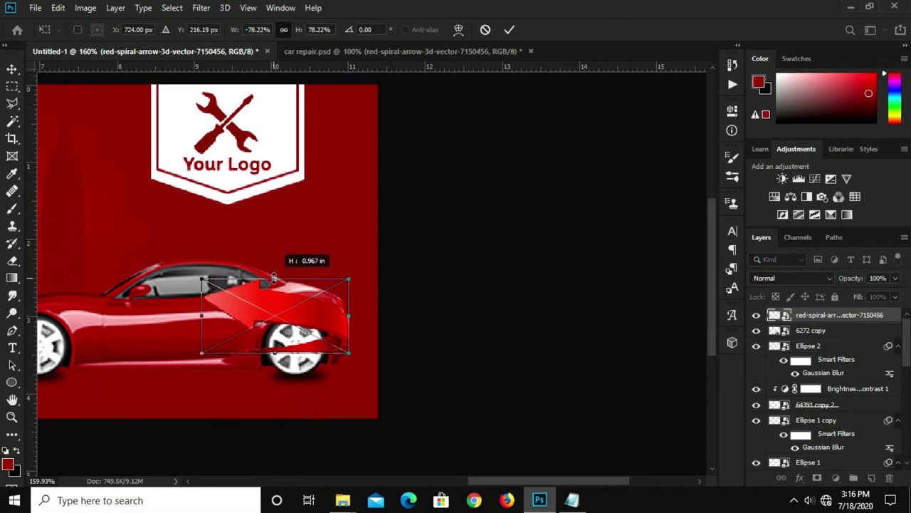
key("Return")
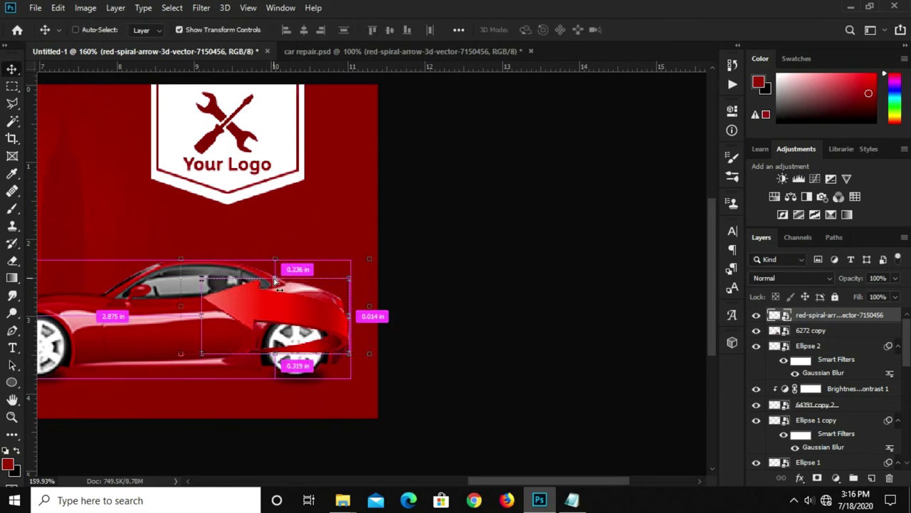
- Undo the shrink, shorten the arrow, then scale it to about 75% around the rear wheel
key("ctrl+z")
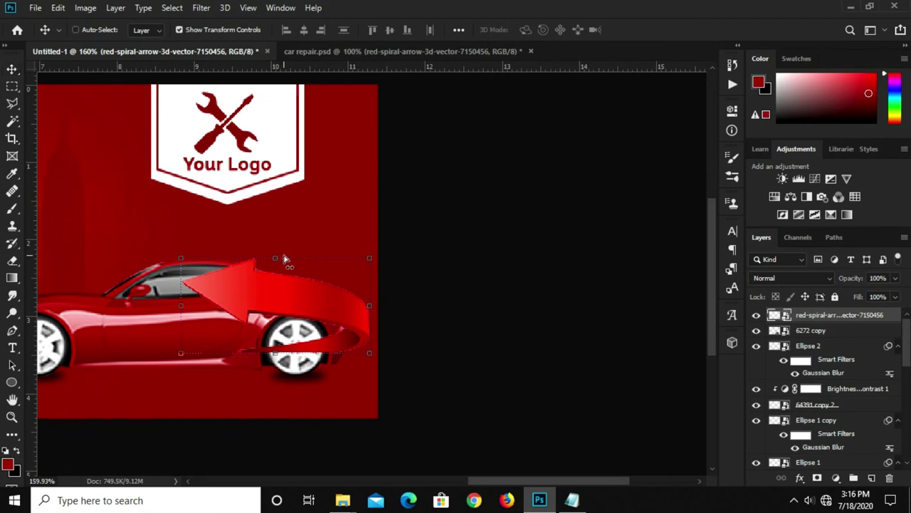
left_click_drag(284, 255, 275, 272)
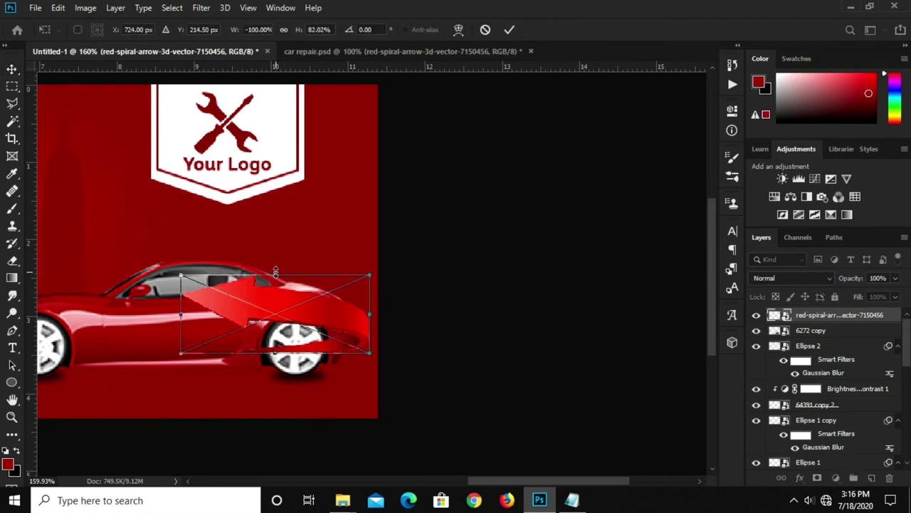
key("Return")
left_click_drag(287, 308, 288, 313)
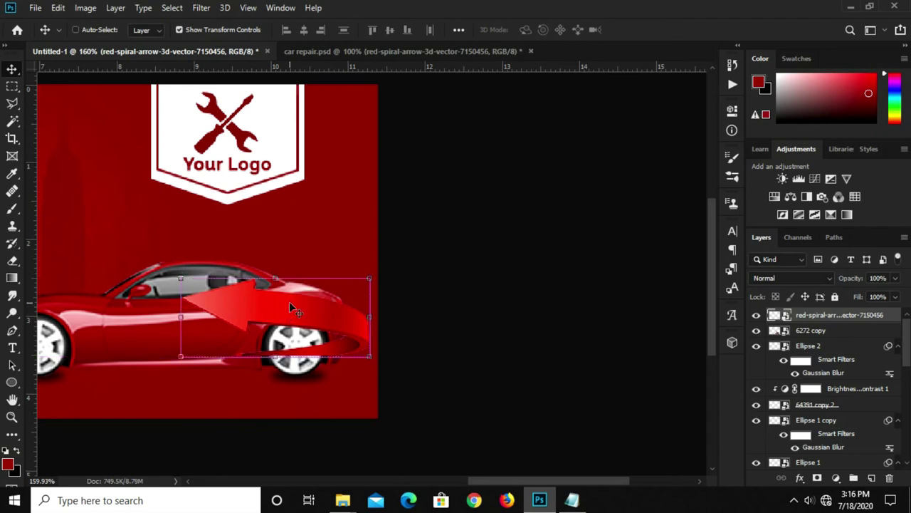
key("ctrl+t")
left_click_drag(187, 280, 227, 302)
left_click_drag(285, 339, 294, 345)
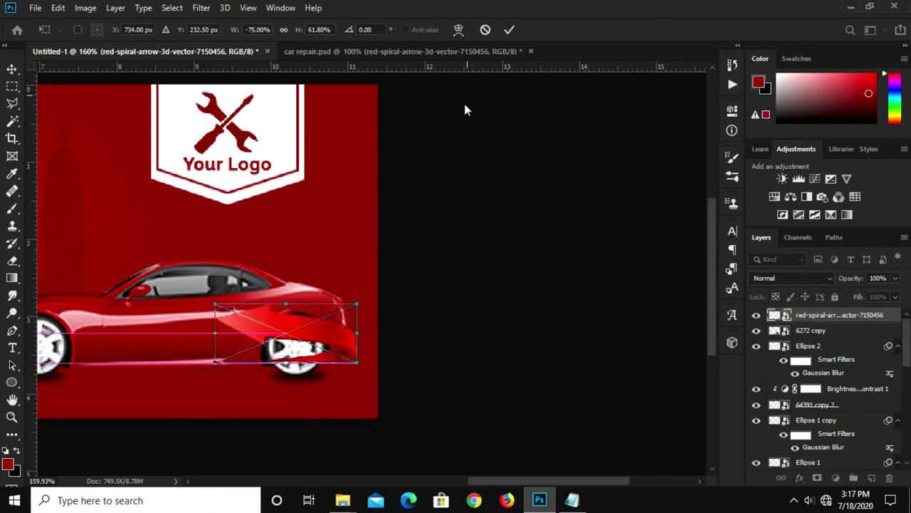
- Commit the arrow's final size and position and add a layer mask to it
left_click(509, 29)
left_click(441, 314)
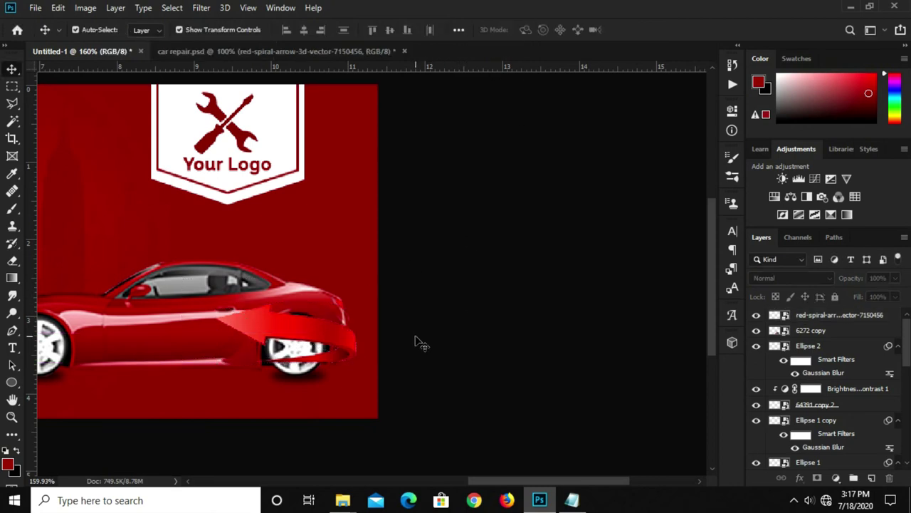
left_click(335, 346)
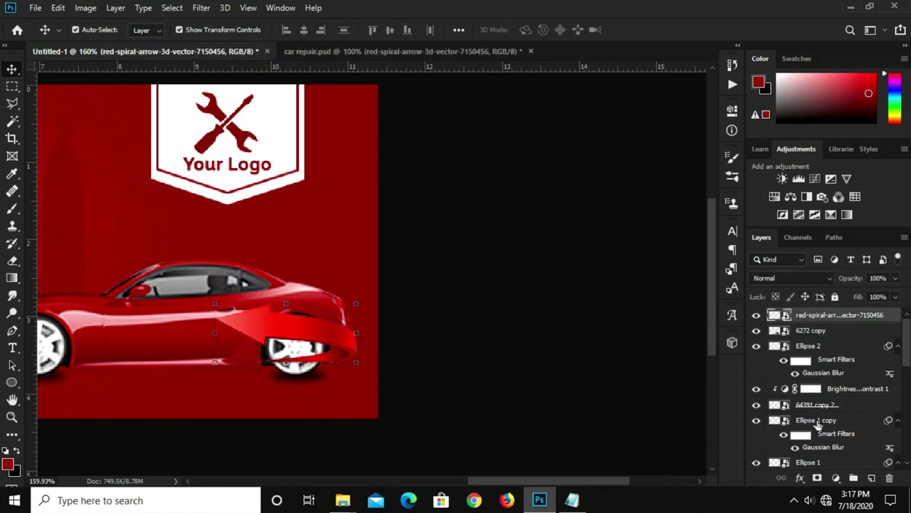
left_click(817, 477)
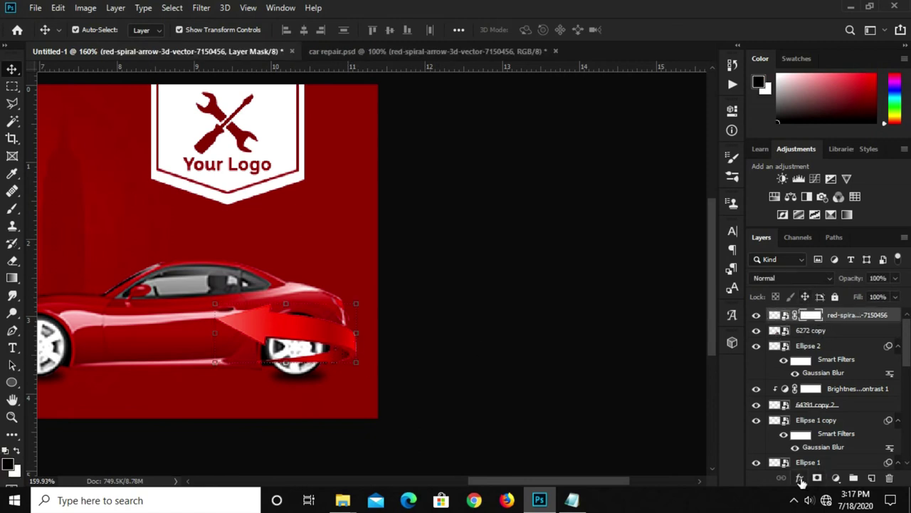
- Switch to the Polygonal Lasso Tool and zoom in on the arrow
left_click(11, 105)
left_click(97, 117)
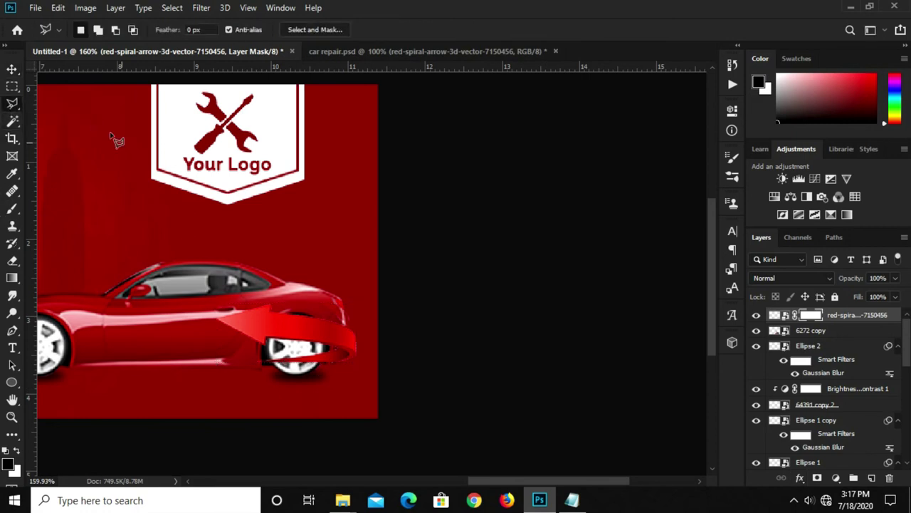
scroll(350, 368, "up", 2)
scroll(351, 368, "up", 2)
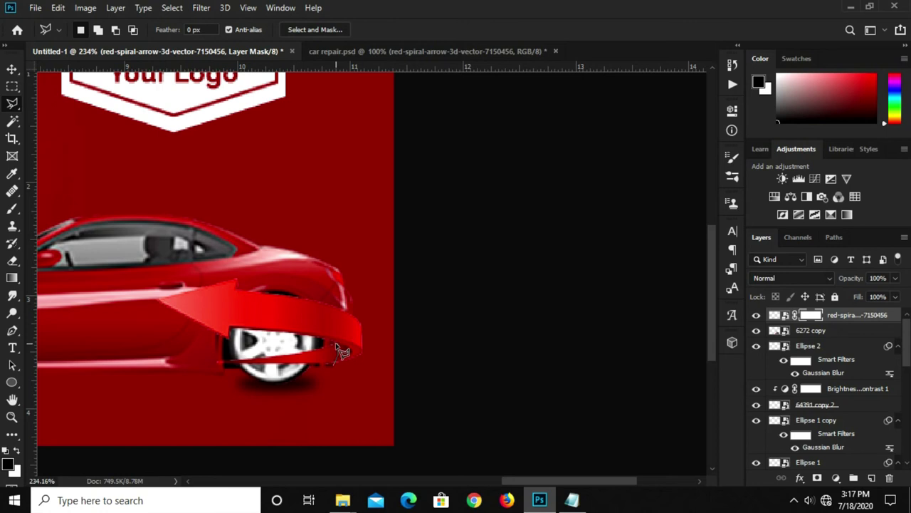
- On the arrow's mask, draw a polygonal lasso selection around the car's right-hand wheel
left_click(336, 344)
left_click(215, 350)
left_click(205, 383)
left_click(318, 383)
double_click(338, 374)
- Fill the wheel selection with the black foreground colour, deselect, and view at 100%
right_click(308, 365)
left_click(327, 281)
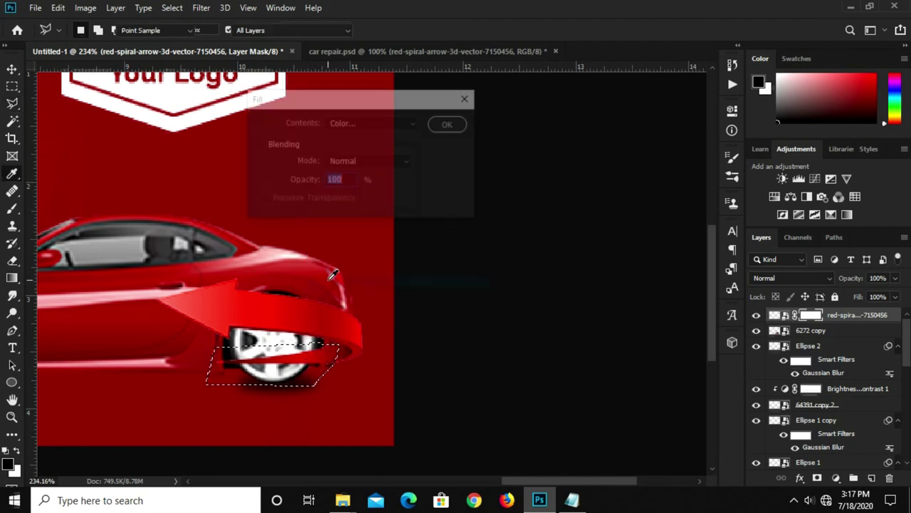
left_click(363, 126)
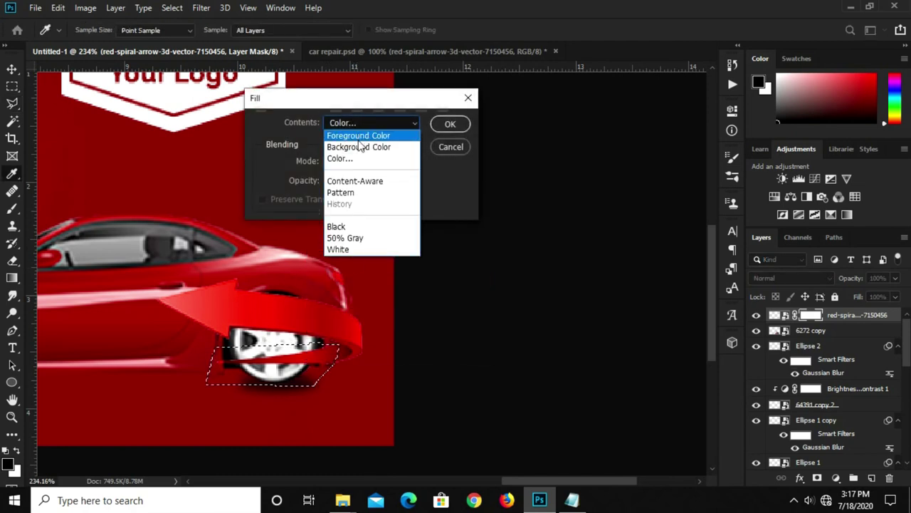
left_click(358, 135)
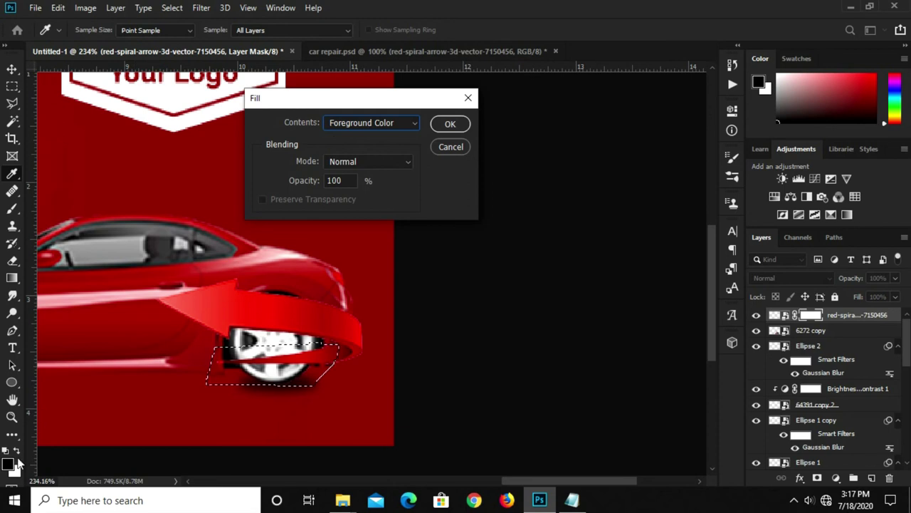
left_click(448, 124)
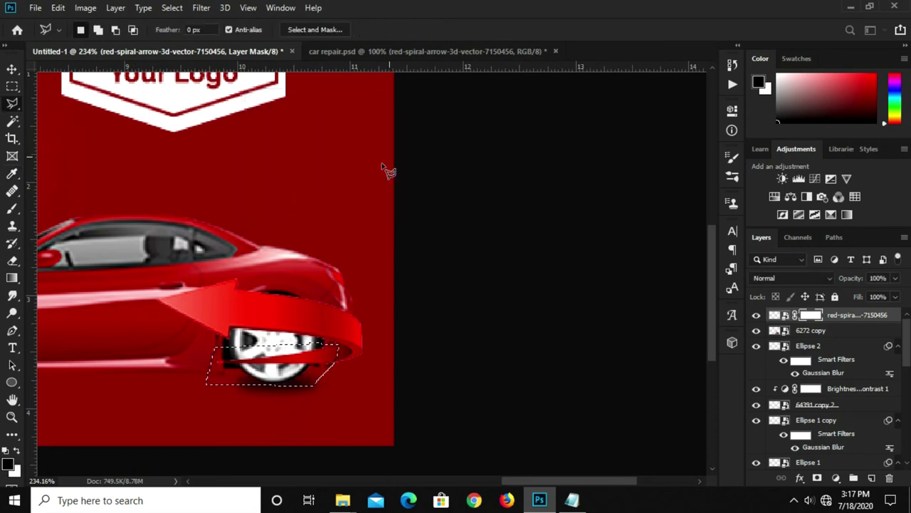
key("ctrl+d")
key("v")
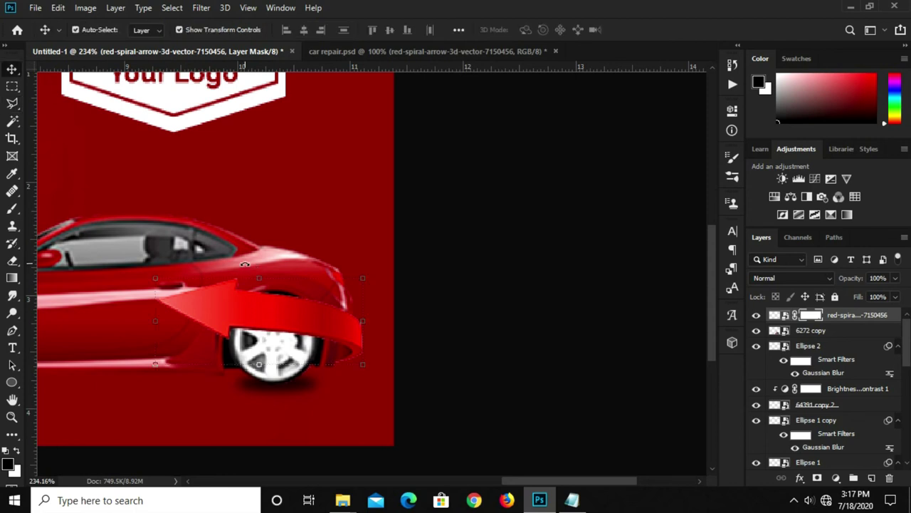
key("ctrl+1")
- Copy the '50% off' text from the Notepad notes
left_click(340, 135)
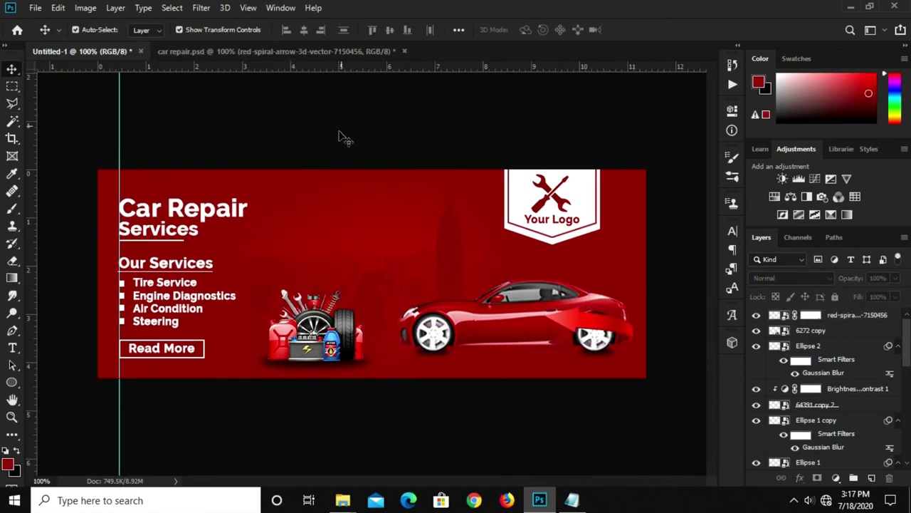
left_click(572, 500)
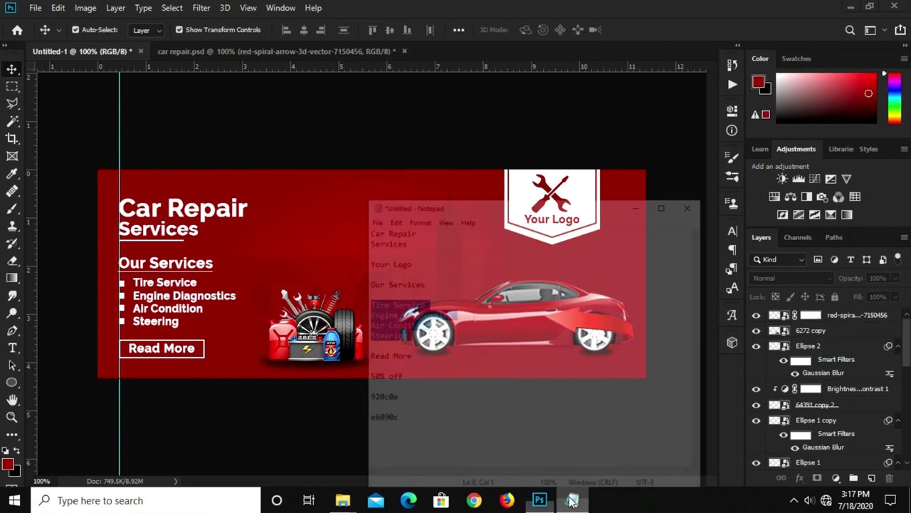
left_click(457, 382)
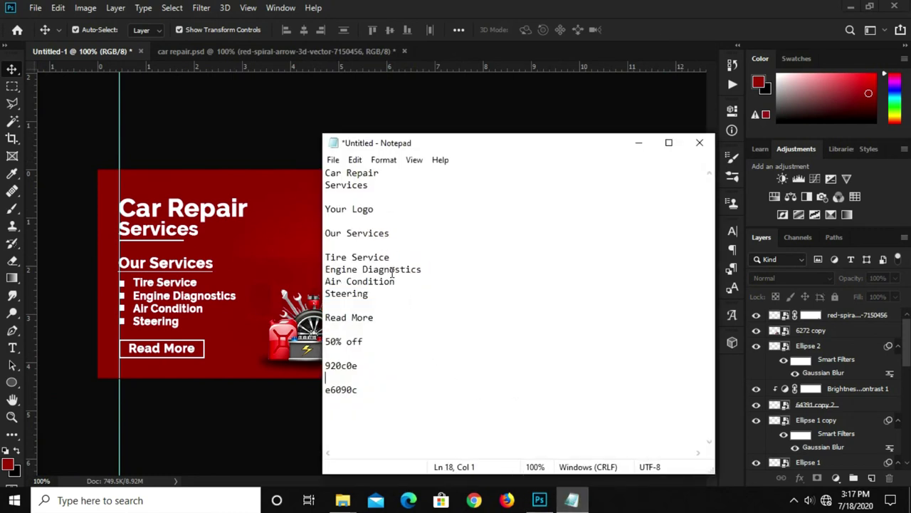
left_click_drag(389, 340, 316, 340)
right_click(324, 342)
left_click(393, 179)
left_click(638, 145)
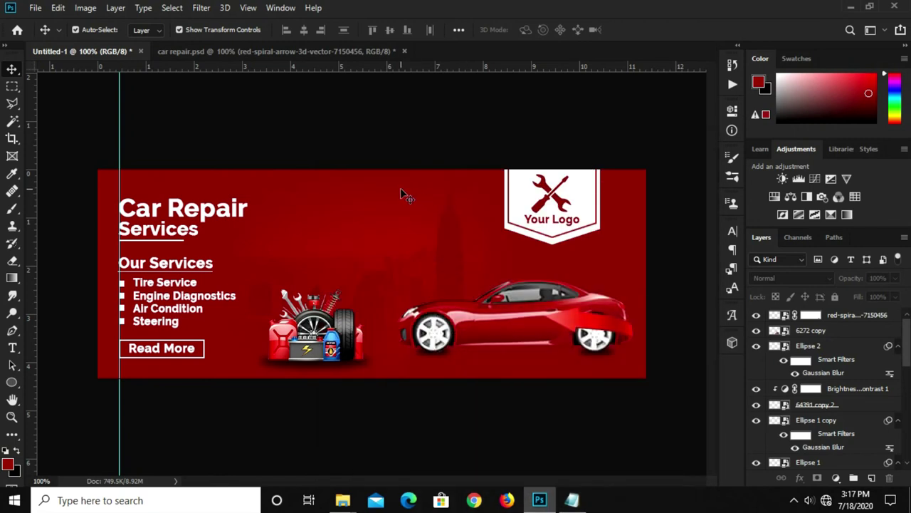
- Duplicate the Car Repair heading to the right and retype the copy as '50% off'
left_click(230, 222)
left_click_drag(220, 211, 371, 206)
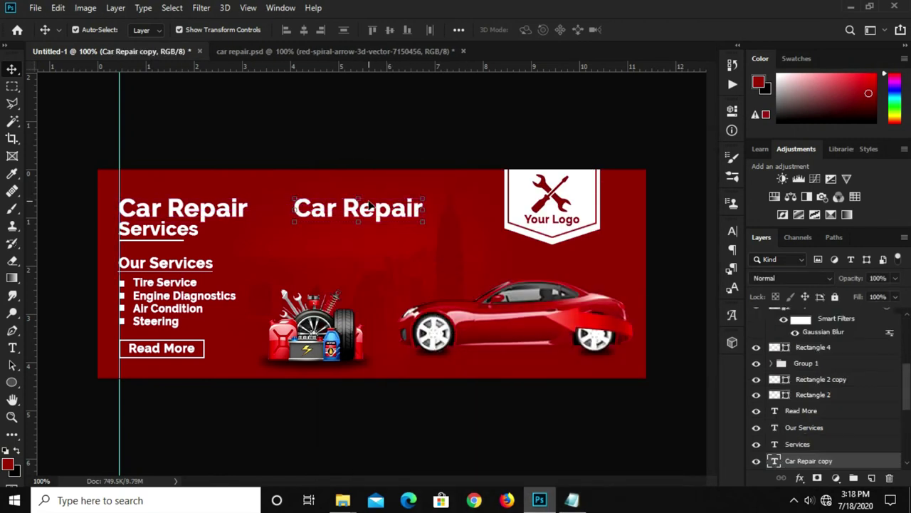
left_click(12, 347)
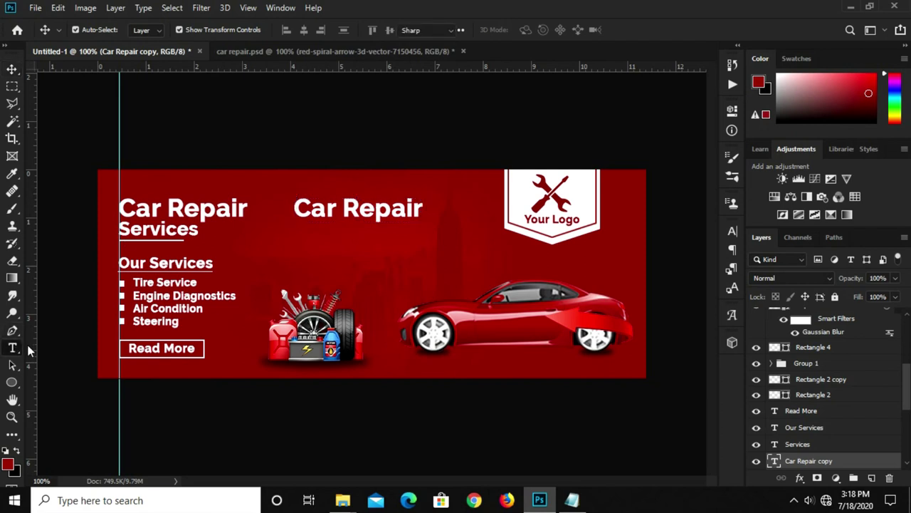
right_click(21, 347)
left_click(72, 346)
left_click(343, 211)
key("ctrl+a")
type("50% off")
key("ctrl+Return")
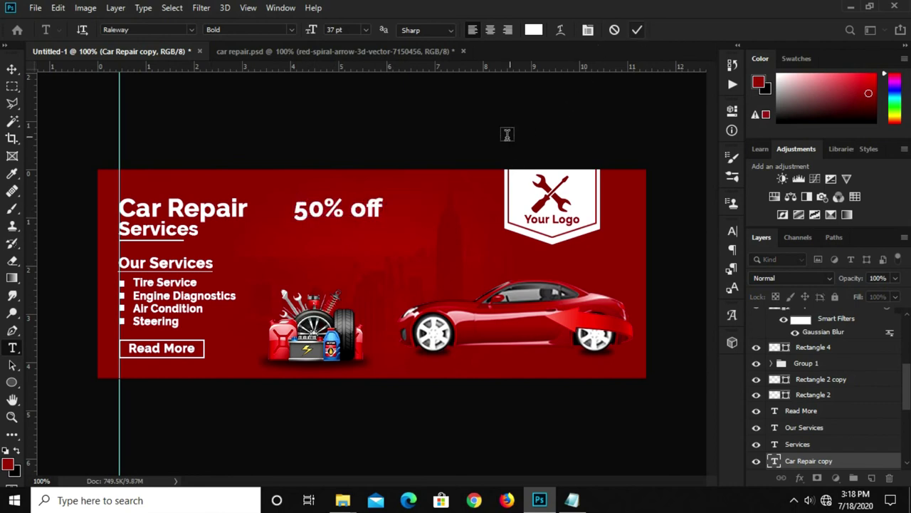
key("v")
- Set the label's font to Accidental Presidency and move it lower, nearer the centre
left_click(733, 231)
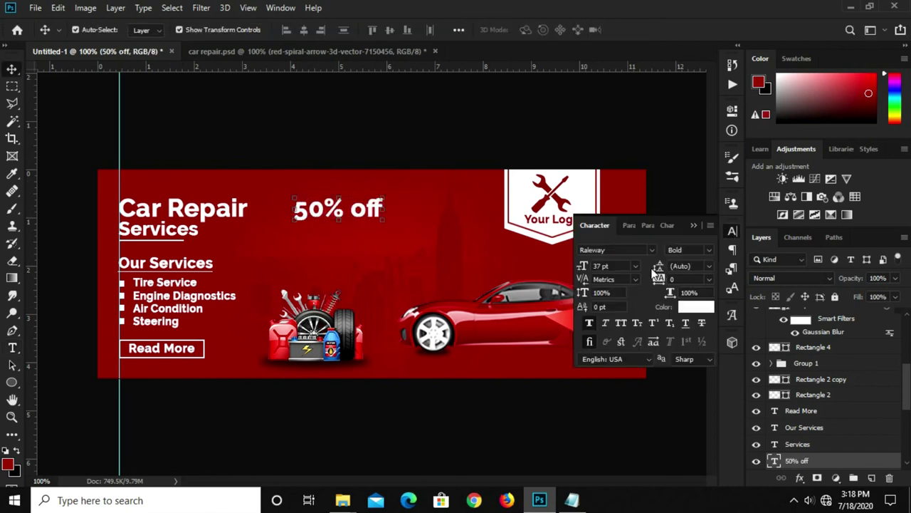
left_click(652, 249)
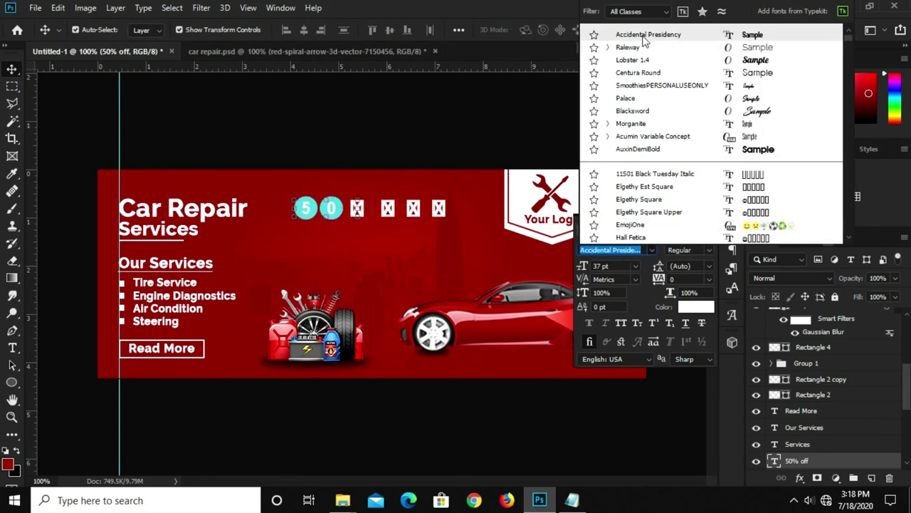
left_click(642, 35)
left_click(694, 227)
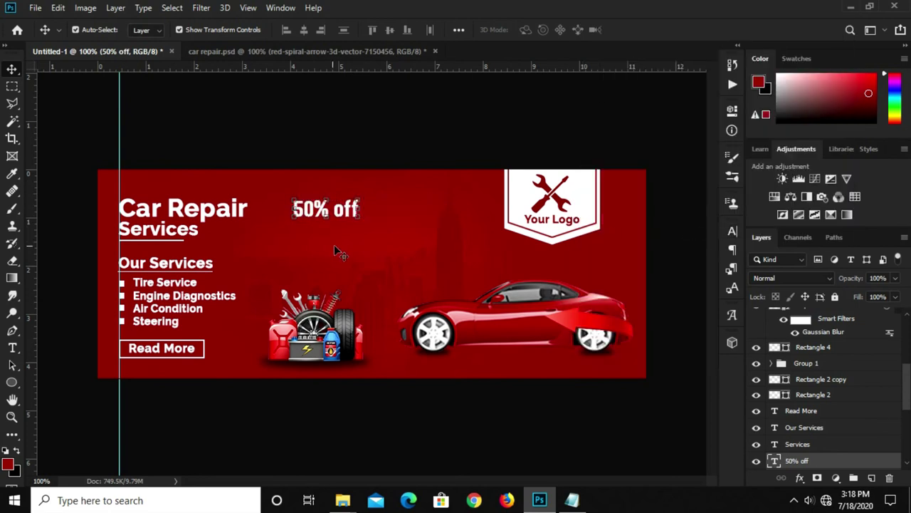
left_click_drag(323, 210, 407, 246)
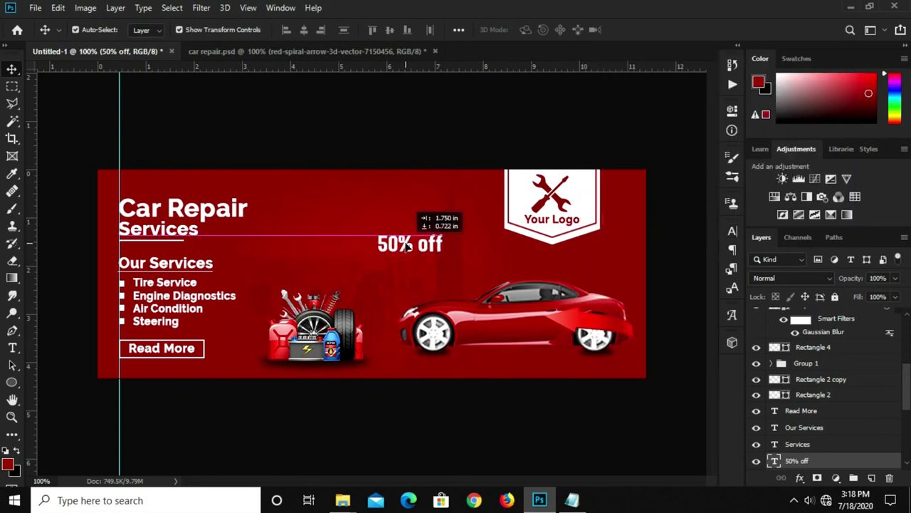
- Turn on All Caps for the 50% off label
left_click(733, 232)
left_click(621, 324)
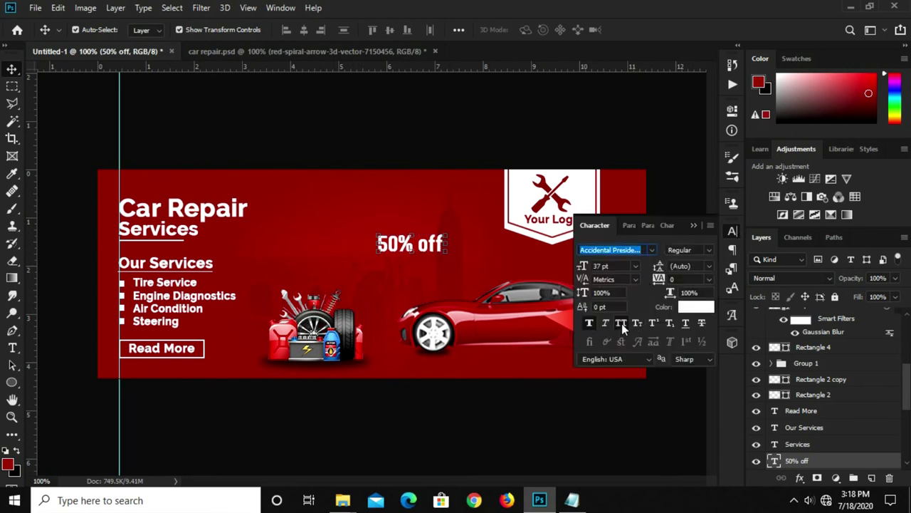
left_click(692, 227)
key("ctrl+z")
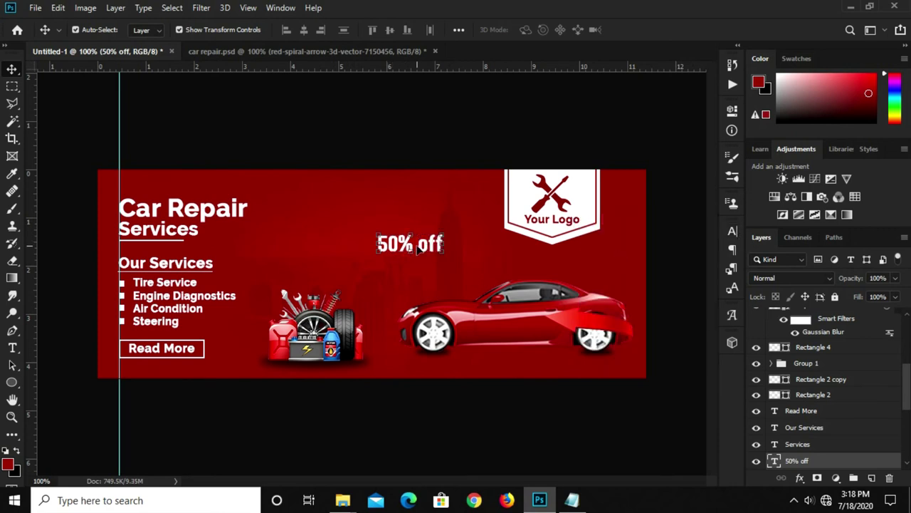
left_click(733, 231)
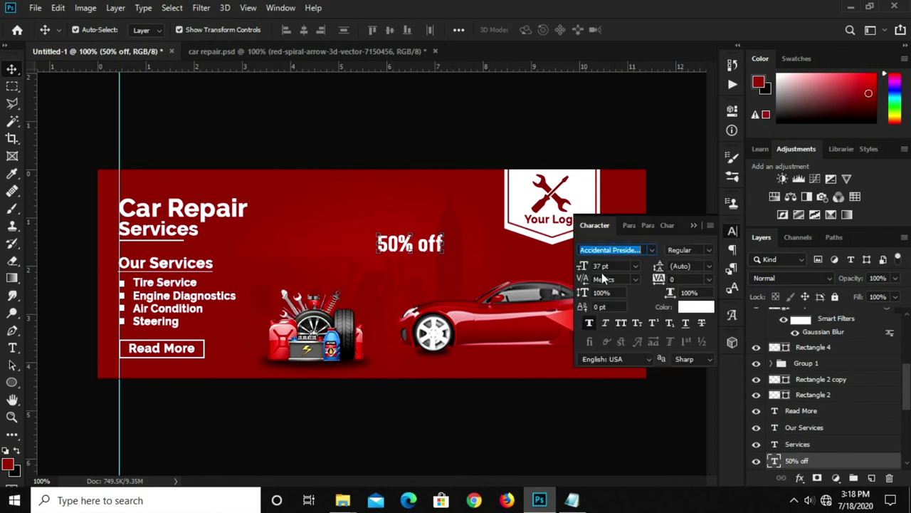
left_click(620, 325)
left_click(692, 225)
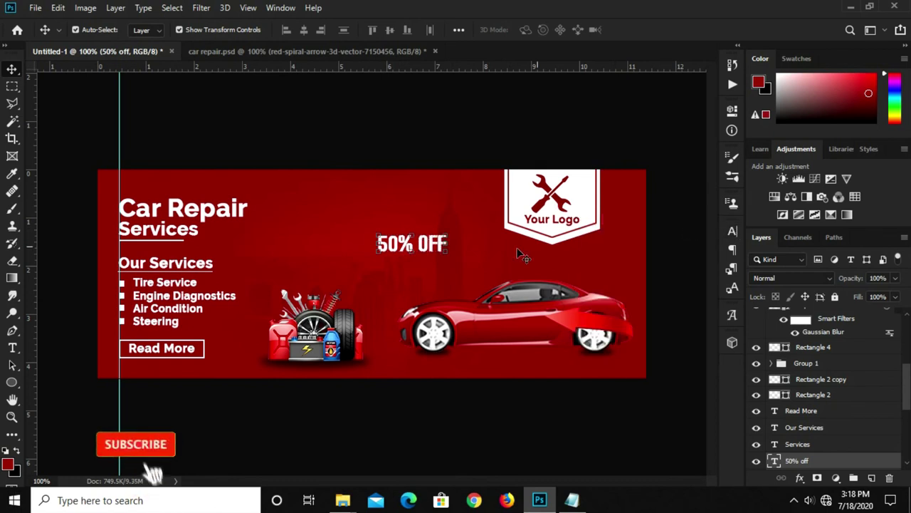
- Move the 50% OFF layer to the top, place it on the car's rear, and shrink it to about 72%
left_click_drag(430, 247, 601, 362)
left_click_drag(798, 461, 785, 297)
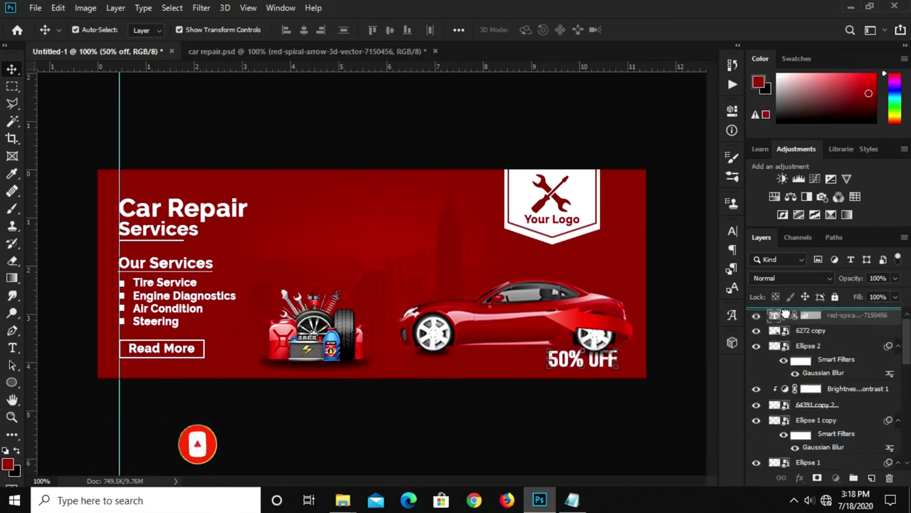
left_click_drag(785, 296, 785, 313)
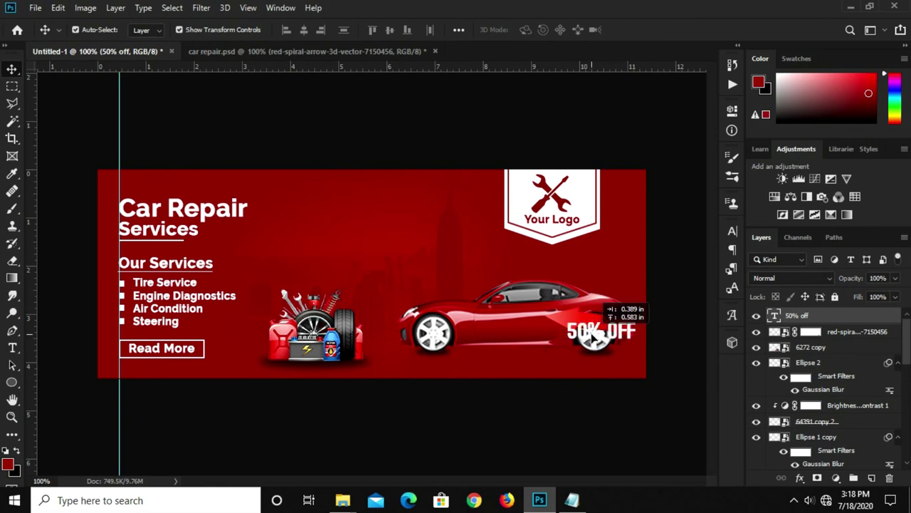
left_click_drag(575, 364, 595, 326)
scroll(575, 309, "up", 2)
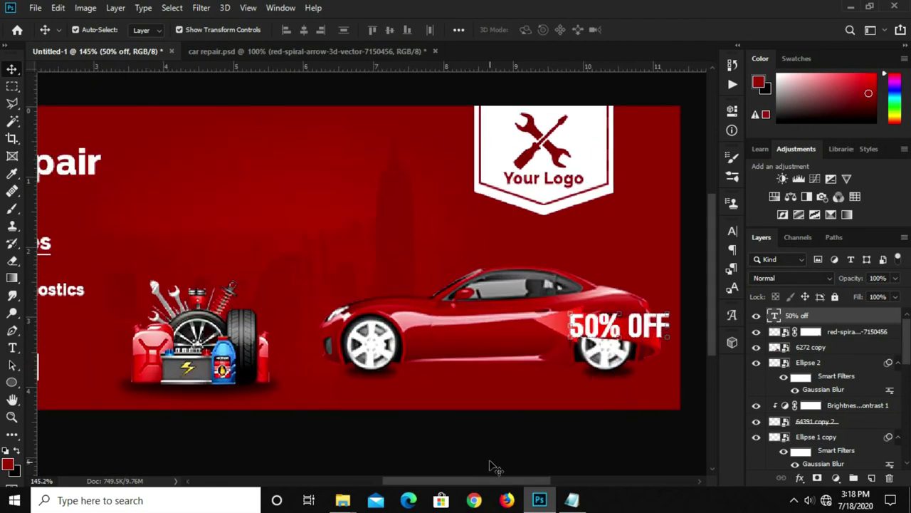
left_click_drag(495, 486, 519, 487)
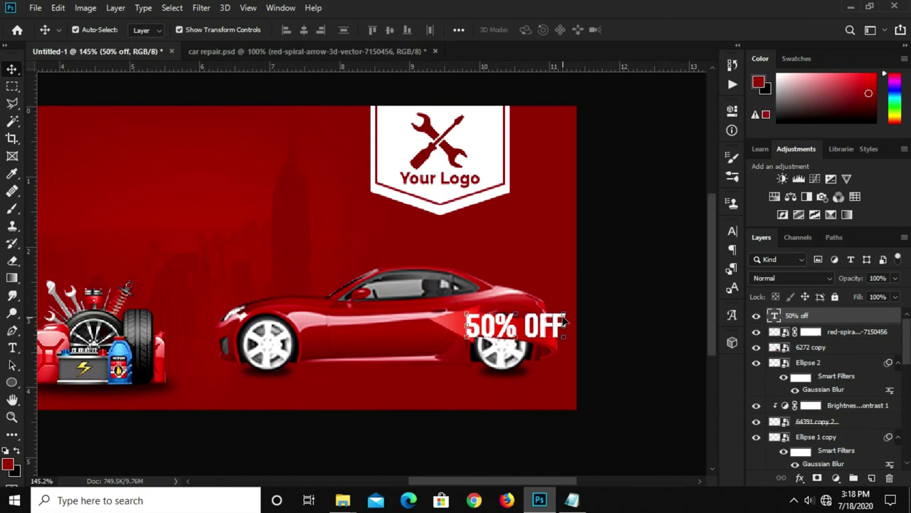
left_click_drag(567, 320, 506, 309)
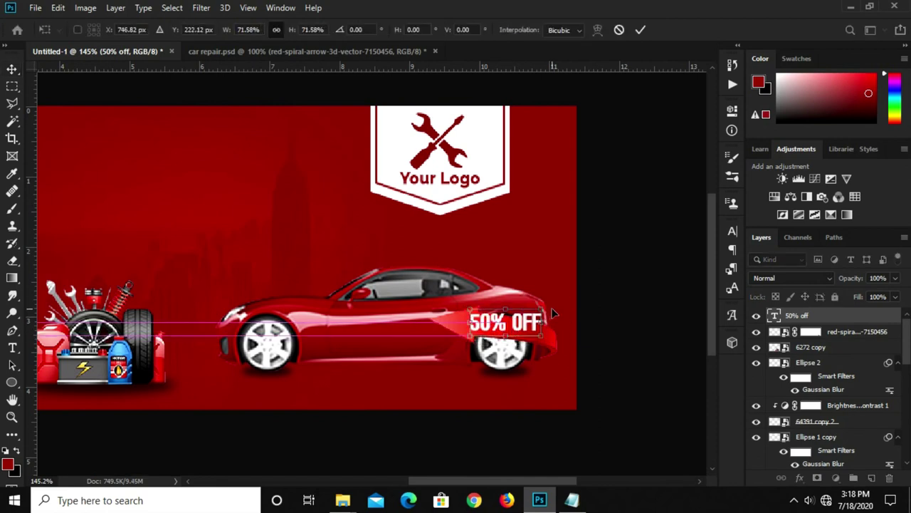
key("Return")
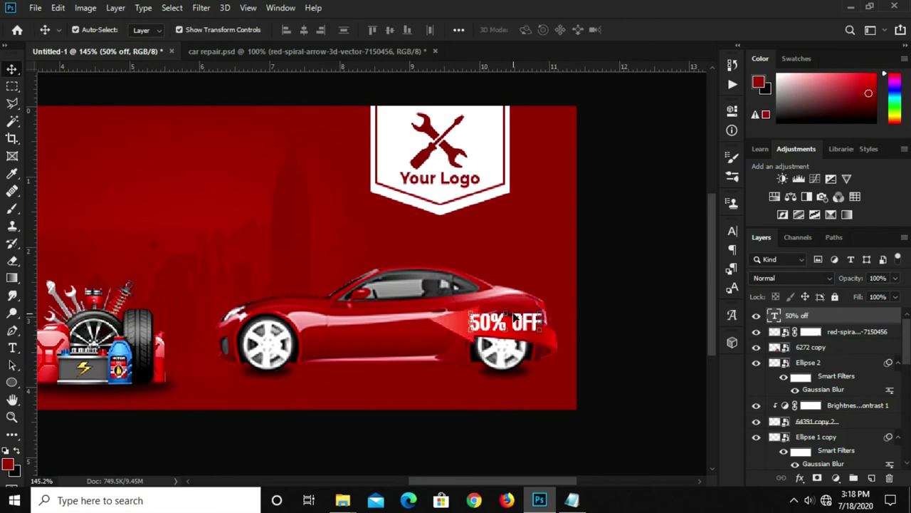
- Skew the 50% OFF label so its right side slants downward
key("ctrl+t")
right_click(534, 317)
left_click(566, 176)
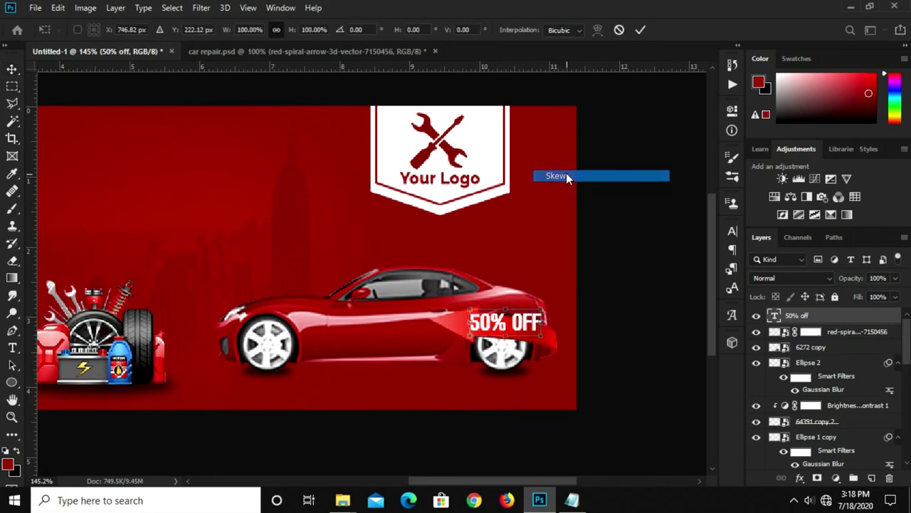
left_click_drag(544, 321, 545, 330)
left_click_drag(470, 322, 476, 328)
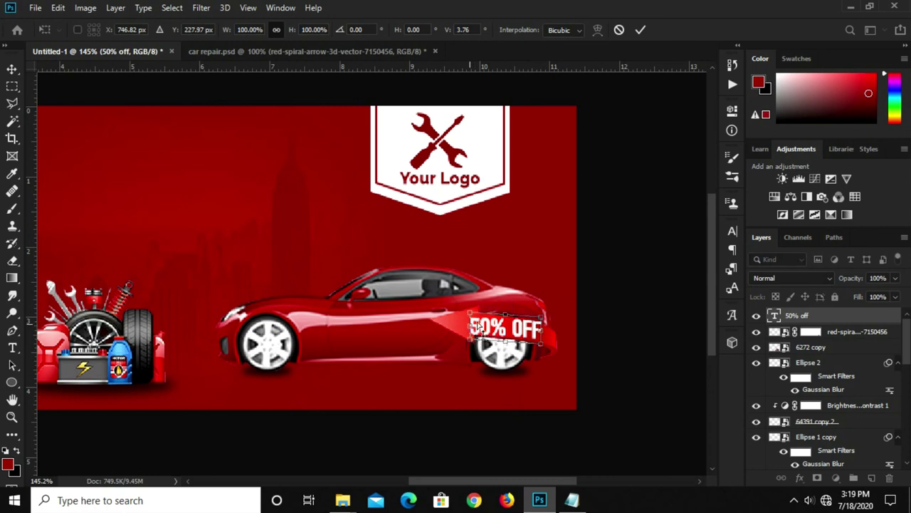
left_click_drag(550, 336, 546, 335)
key("Return")
- Nudge the 50% OFF label up one pixel and rotate it about 4.5°
left_click(594, 326)
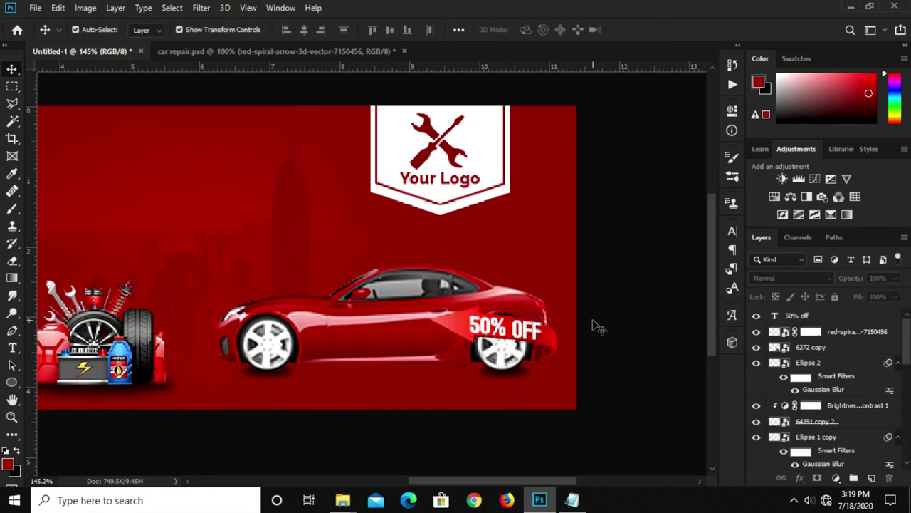
key("ctrl+1")
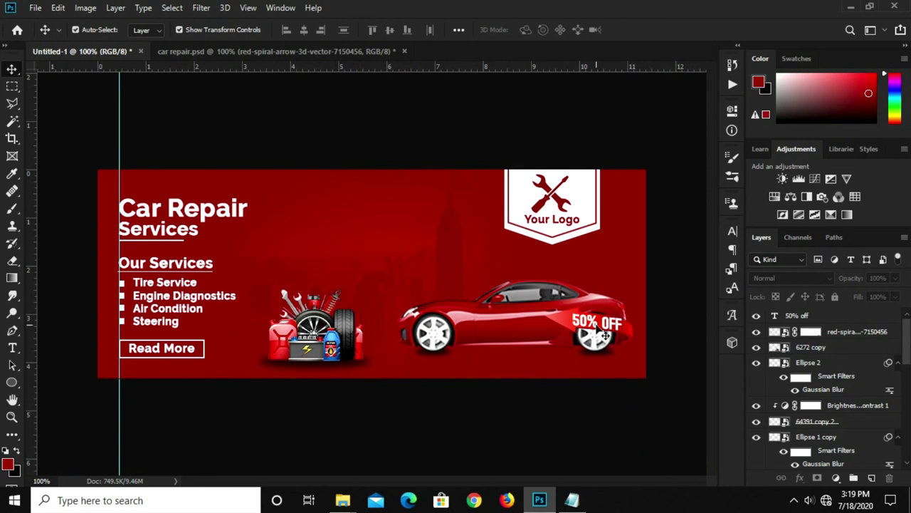
left_click(598, 329)
key("Up")
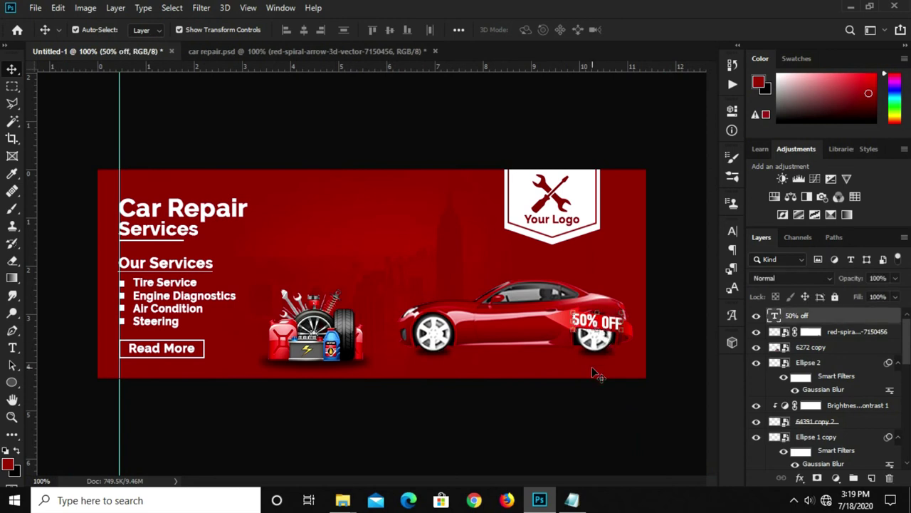
key("ctrl+t")
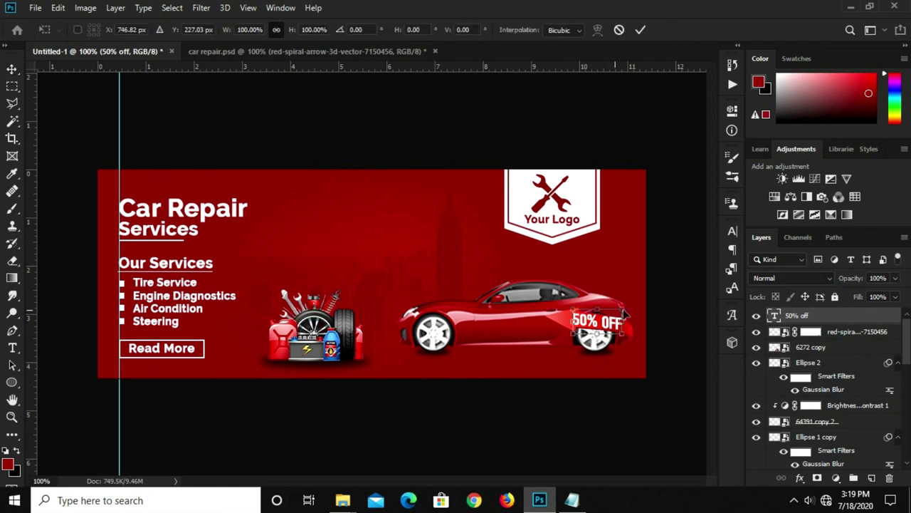
scroll(551, 302, "up", 2)
left_click_drag(666, 301, 665, 305)
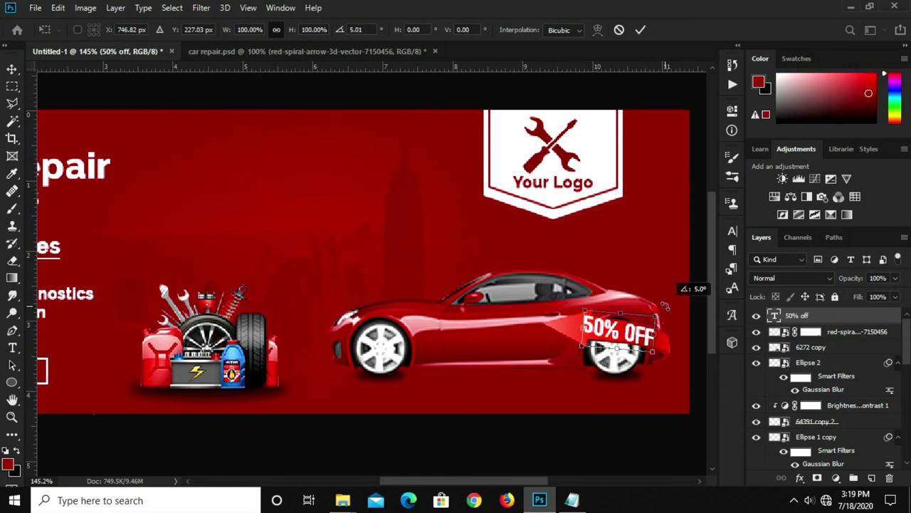
key("Return")
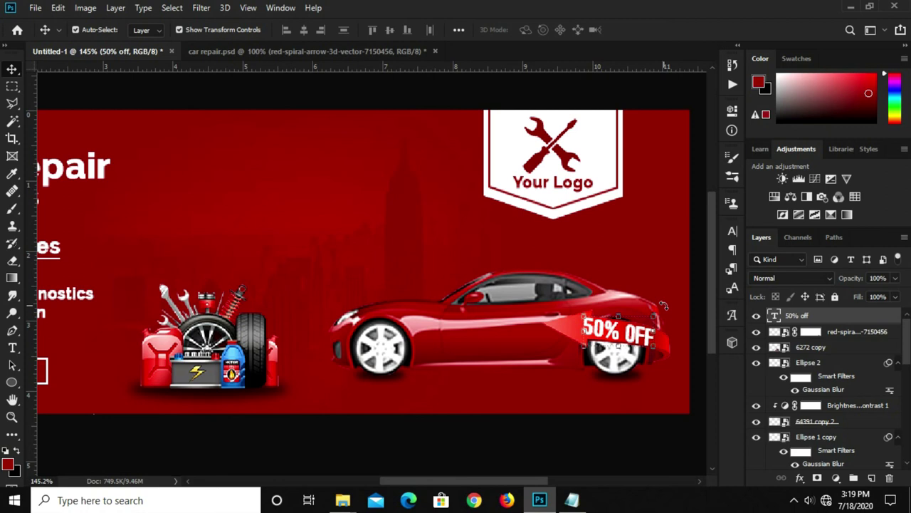
- Scale the 50% OFF label down to about 78%
left_click(628, 430)
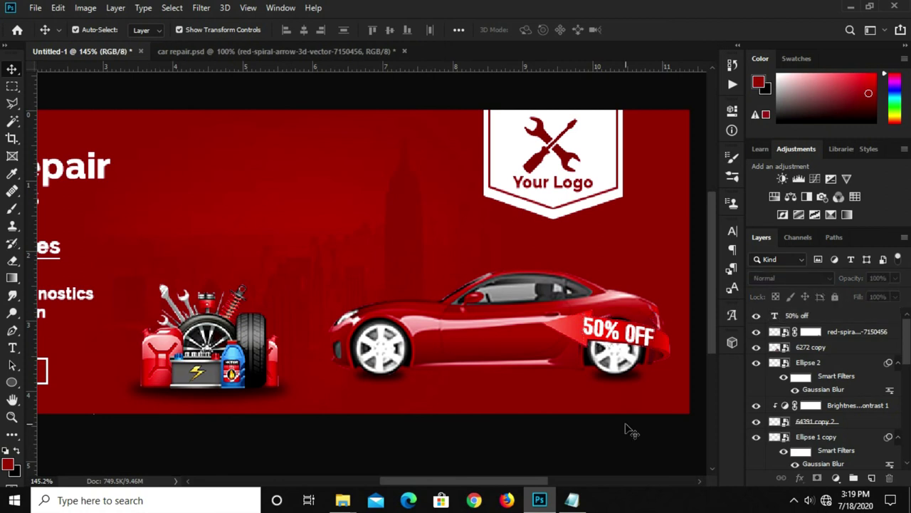
key("ctrl+1")
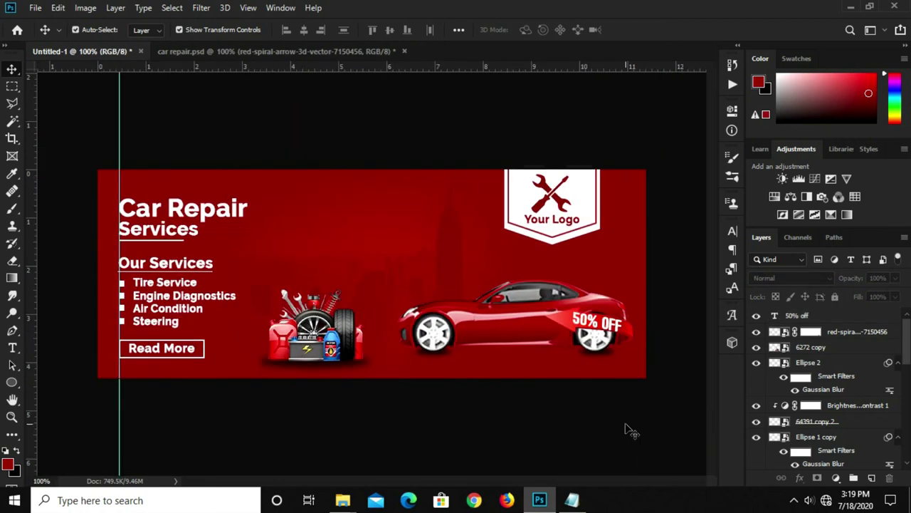
left_click(603, 329)
key("ctrl+t")
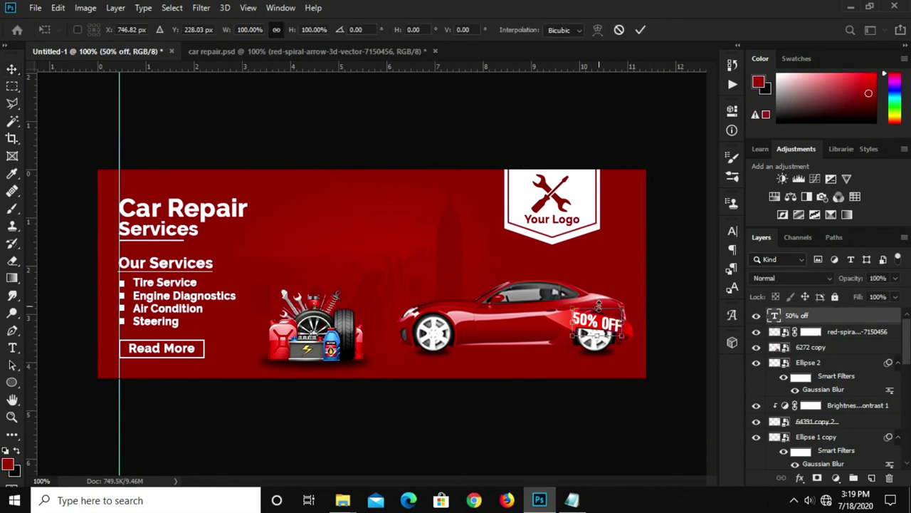
left_click_drag(599, 306, 603, 309)
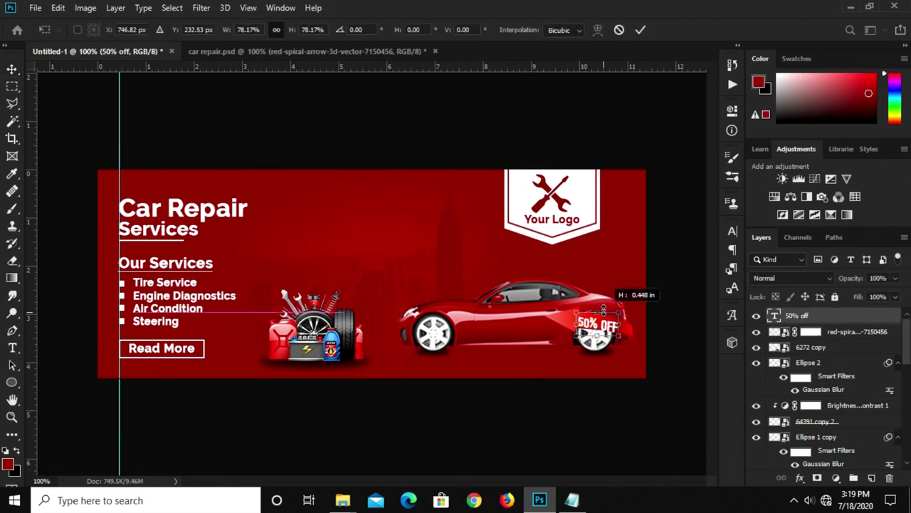
key("Return")
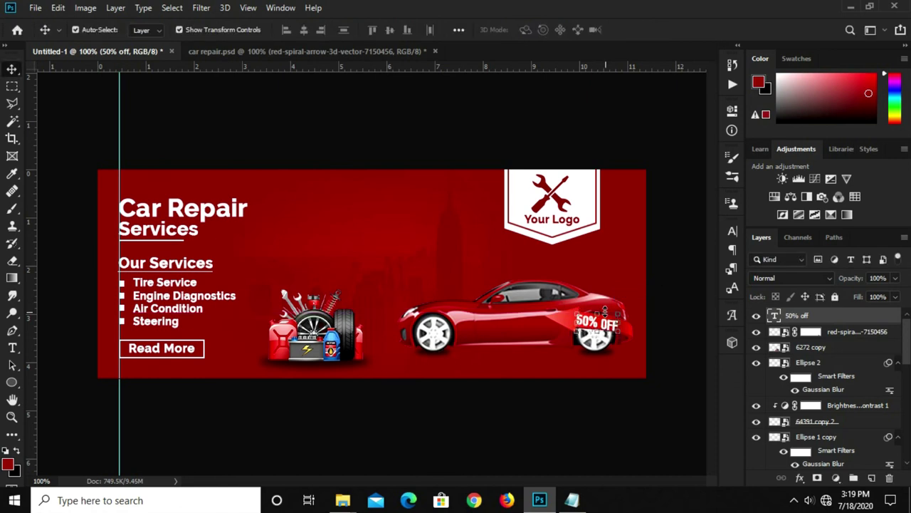
- Add a darkening Curves adjustment clipped to the red ribbon layer behind the label
left_click(675, 359)
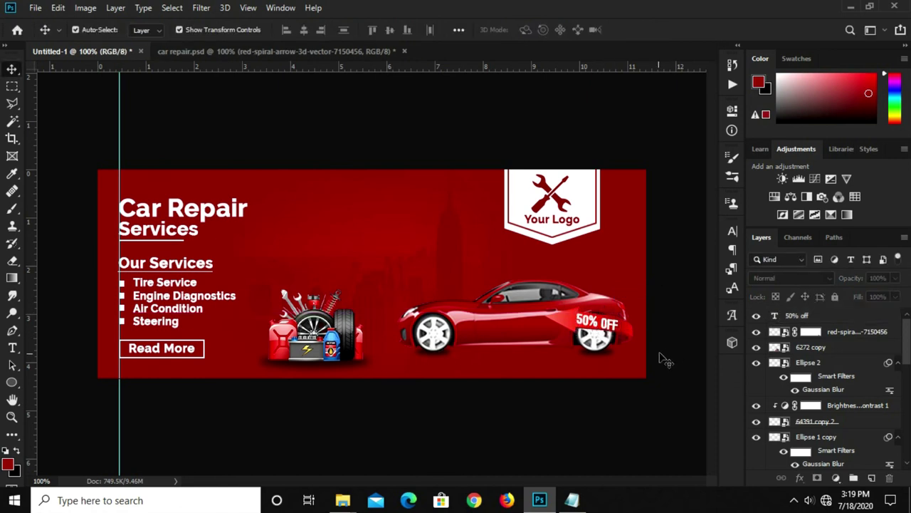
left_click(569, 319)
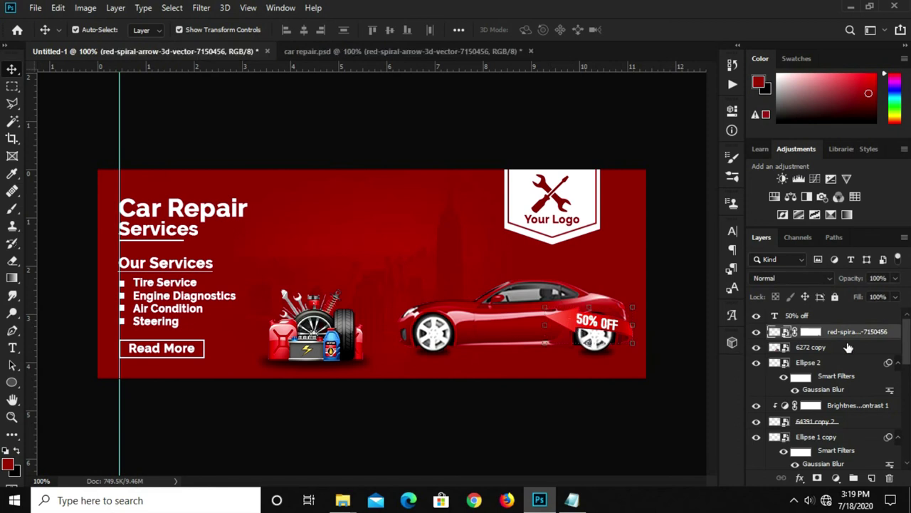
left_click(835, 478)
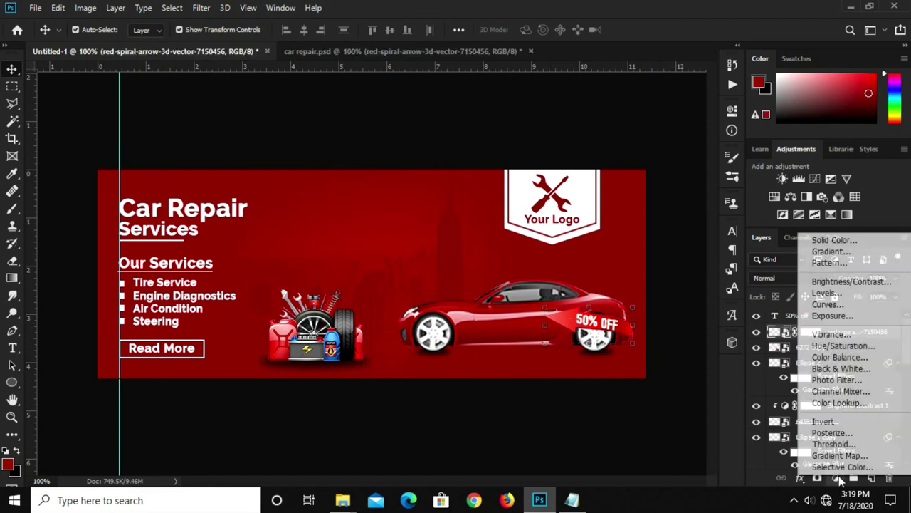
left_click(839, 301)
left_click_drag(602, 277, 607, 284)
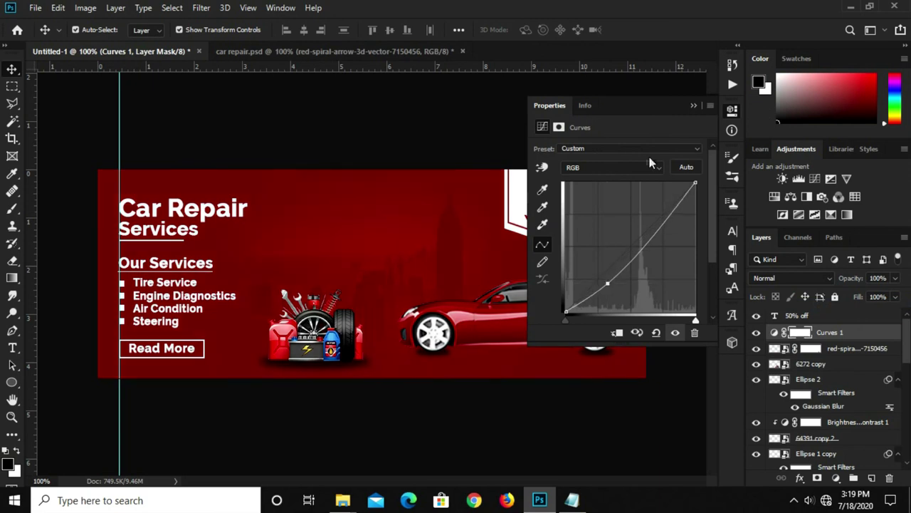
left_click(693, 106)
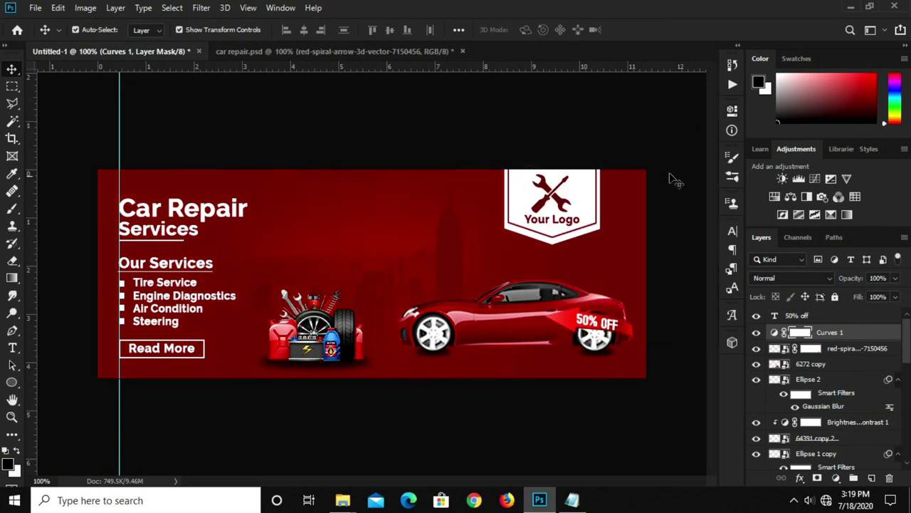
right_click(854, 336)
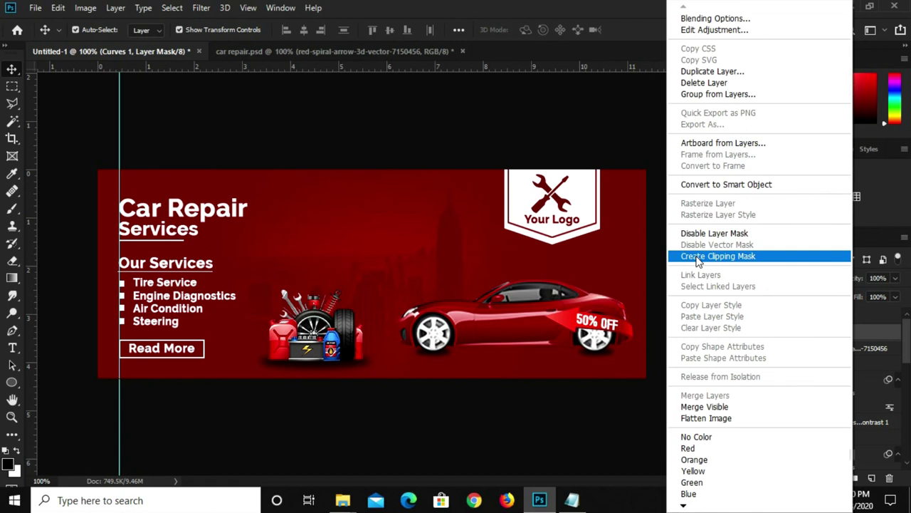
left_click(698, 256)
scroll(671, 324, "down", 1)
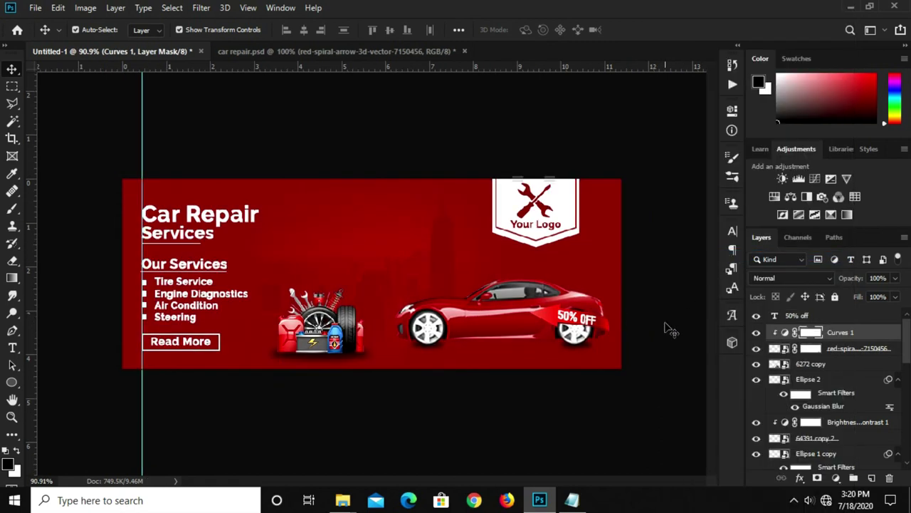
key("ctrl+plus")
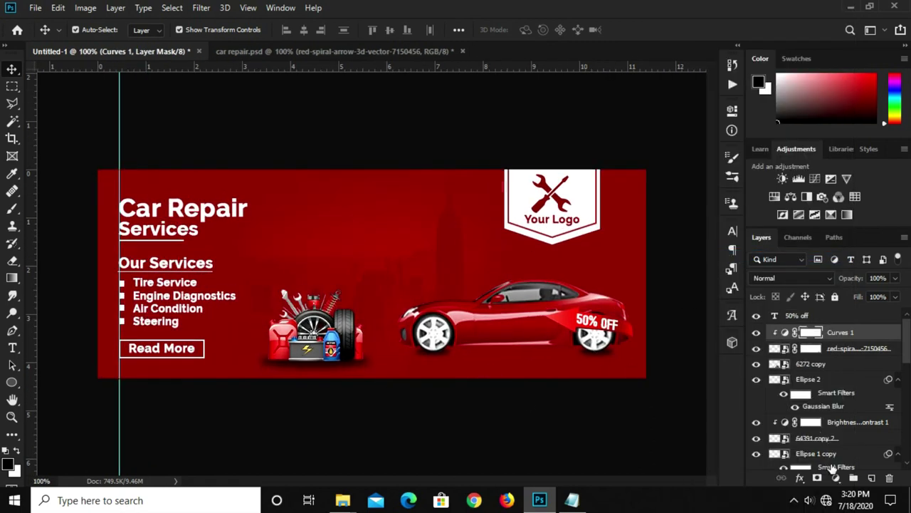
- Add a darkening Curves 2 adjustment above the 50% off layer and select its Opacity field
left_click(830, 316)
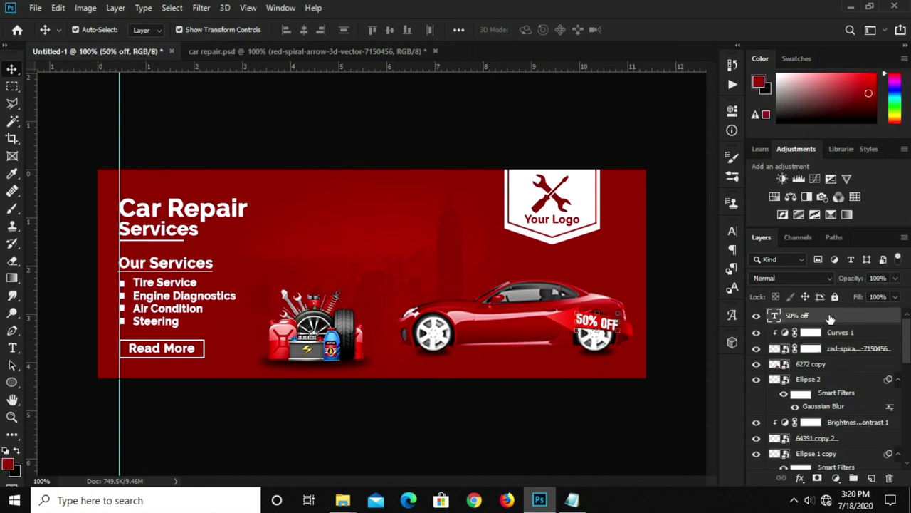
left_click(836, 479)
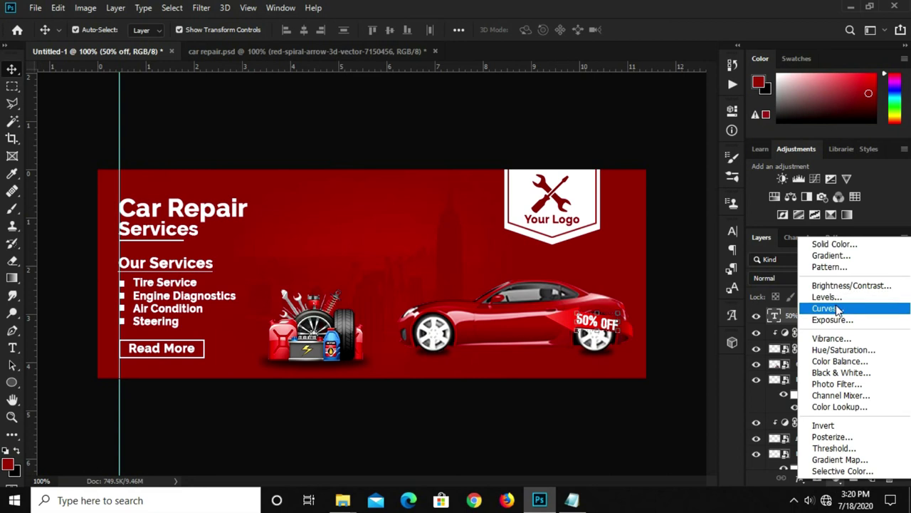
left_click(832, 307)
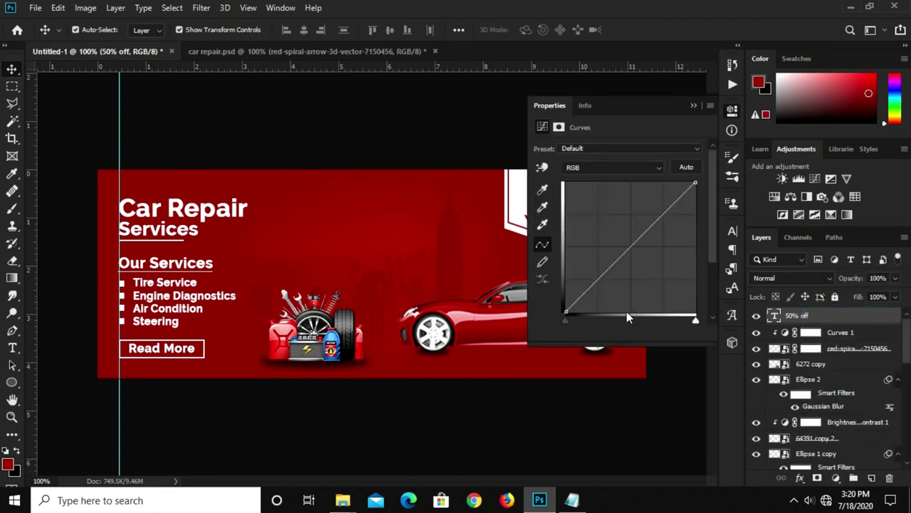
left_click_drag(600, 270, 604, 284)
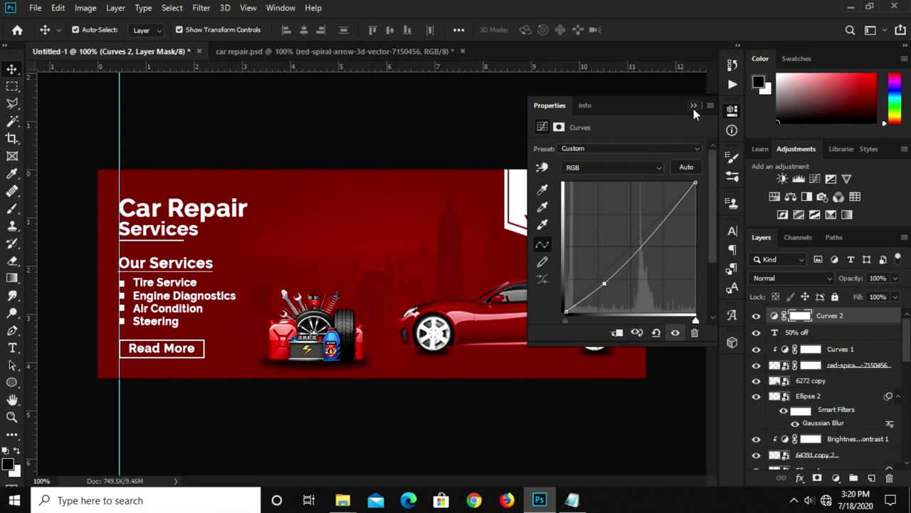
left_click(693, 105)
left_click(895, 278)
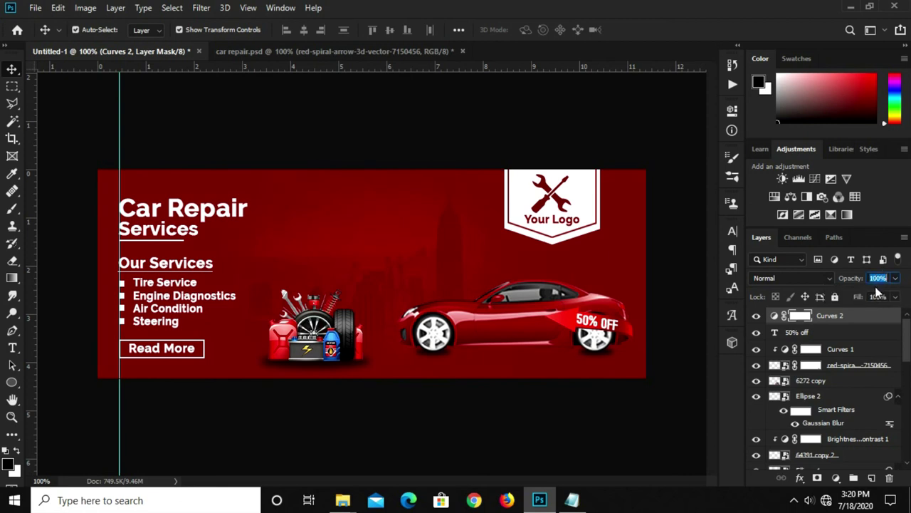
type("85")
- Set Curves 2 to 85% opacity and add a new empty layer above Rectangle 4
key("Return")
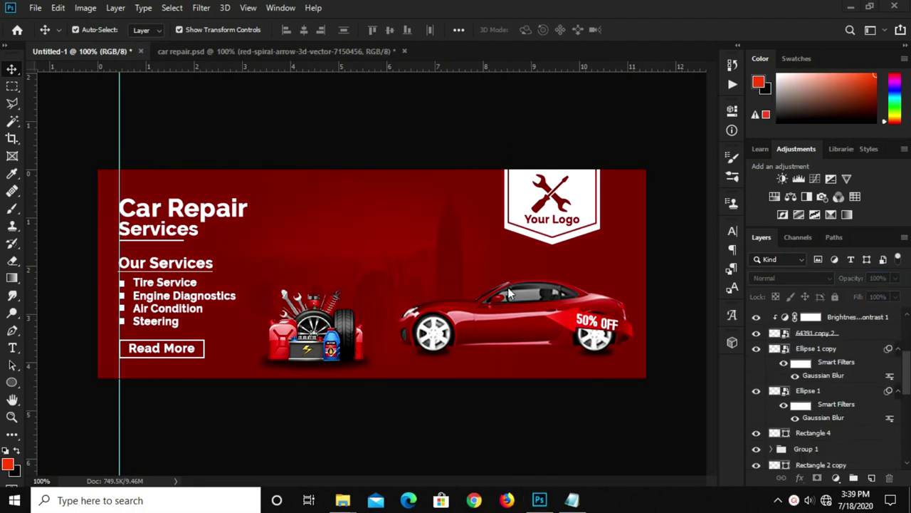
left_click(829, 395)
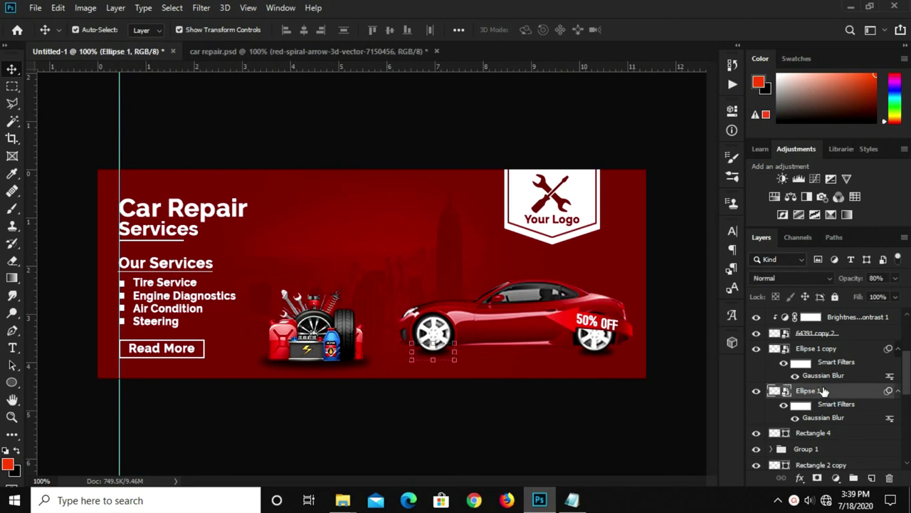
scroll(826, 406, "down", 1)
left_click(821, 419)
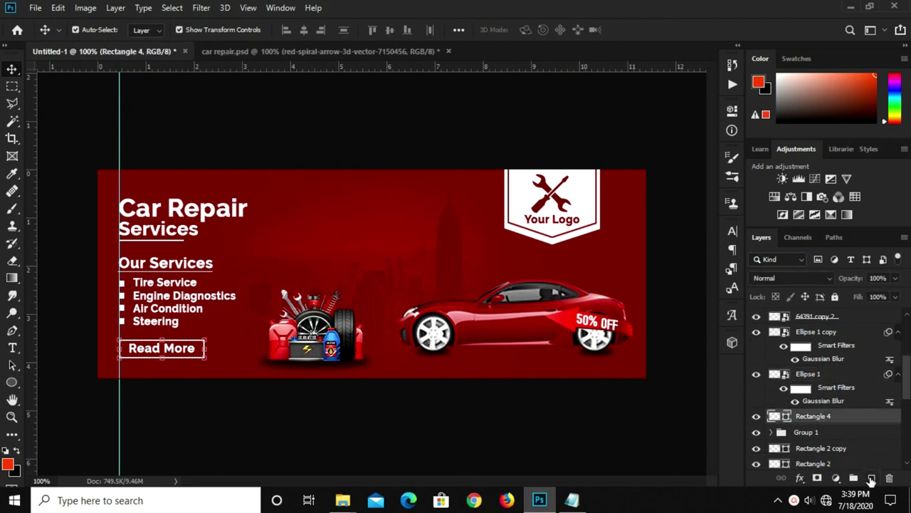
left_click(872, 478)
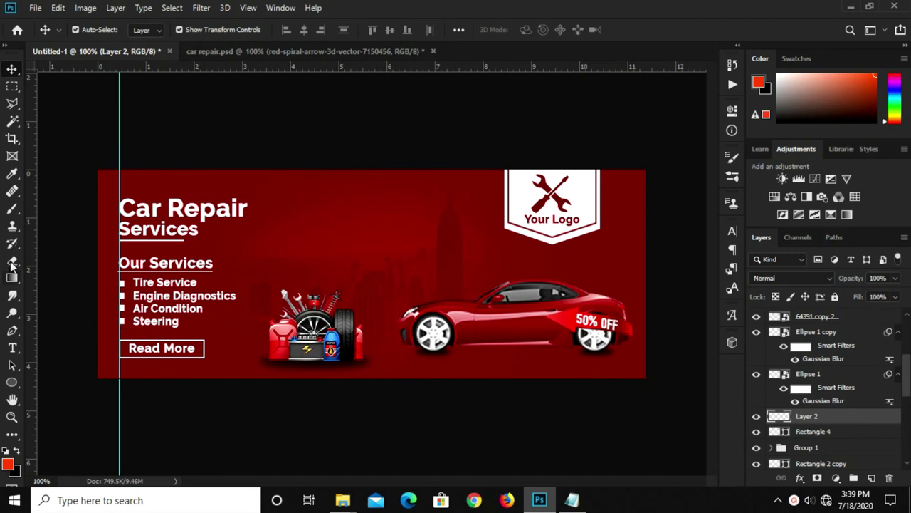
- Choose the Brush tool and set the foreground colour to fc4100 copied from the notes
left_click(13, 211)
left_click(71, 206)
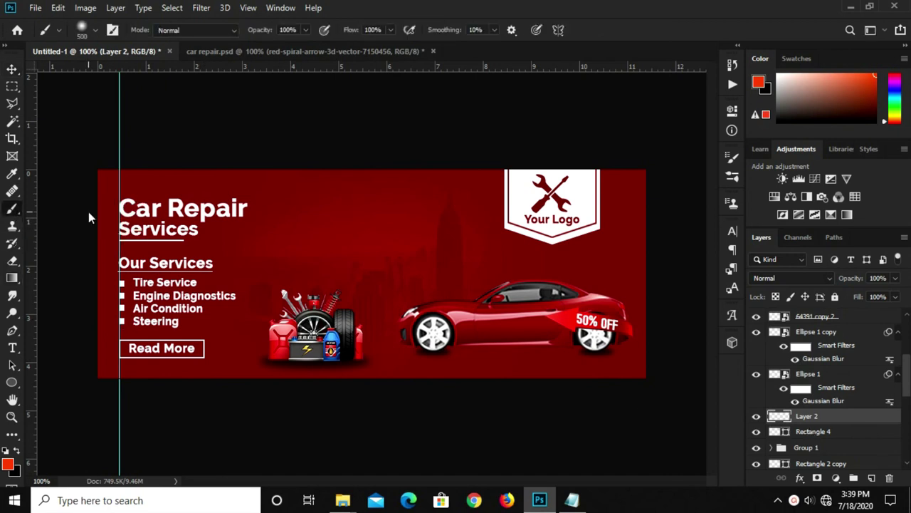
left_click(572, 500)
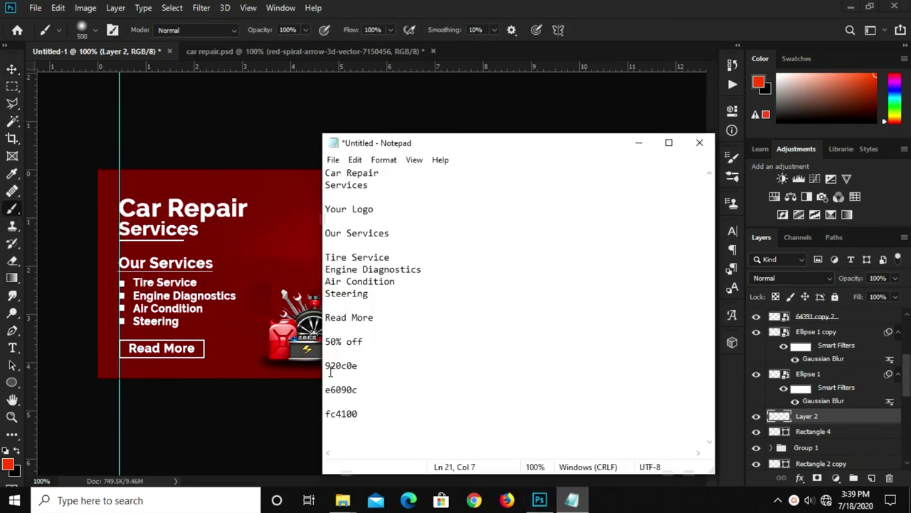
mouse_move(360, 418)
left_mouse_down()
mouse_move(309, 416)
mouse_move(318, 416)
left_mouse_up()
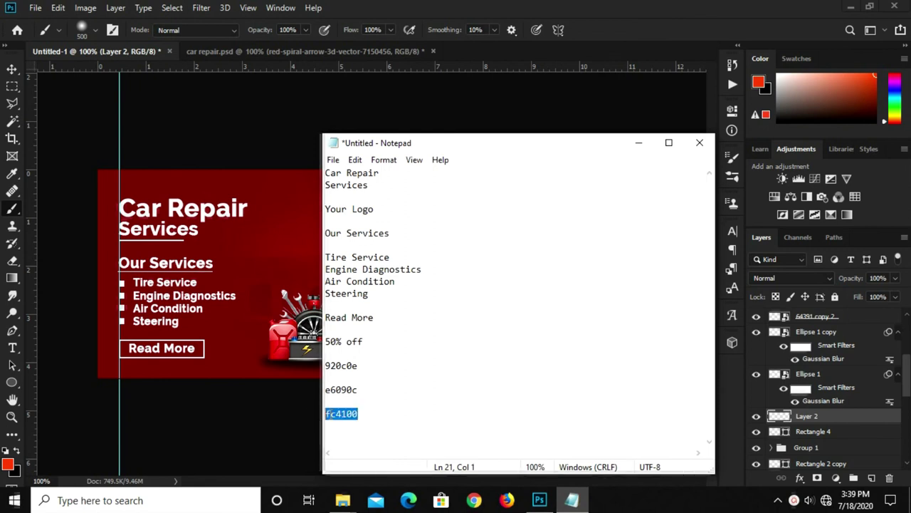
right_click(339, 412)
left_click(399, 261)
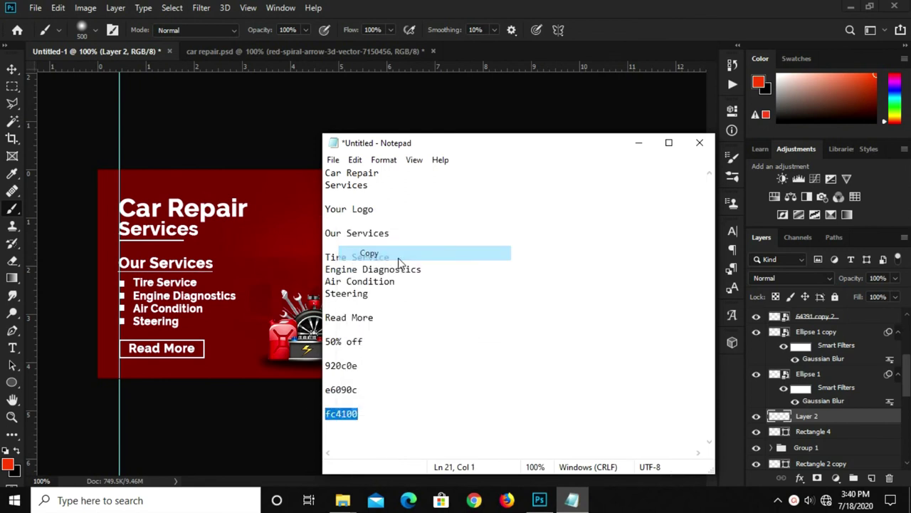
left_click(208, 403)
left_click(7, 463)
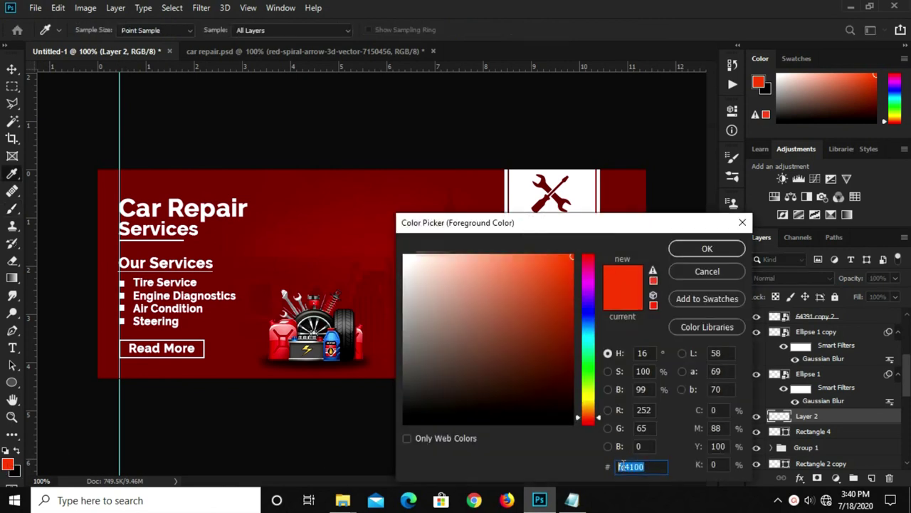
- Paint an fc4100 soft glow behind the car and scale it to about 131%
left_click(701, 248)
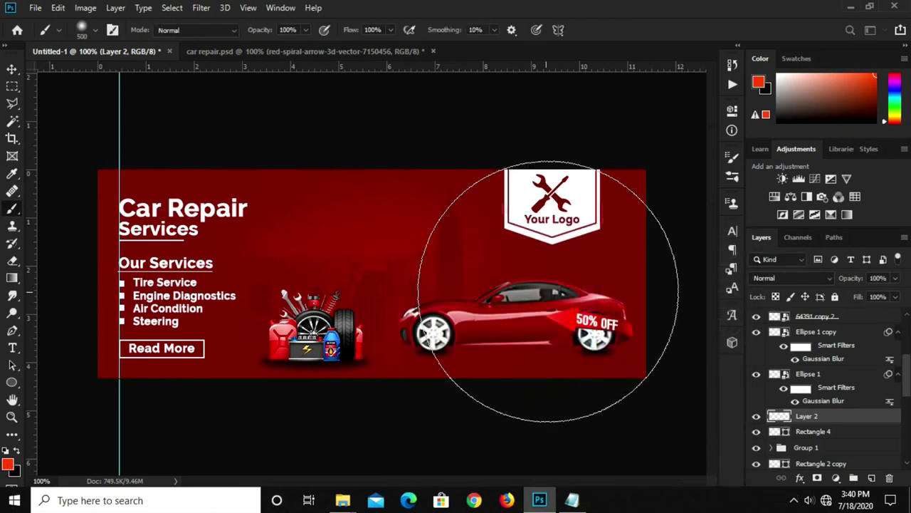
left_click(516, 286)
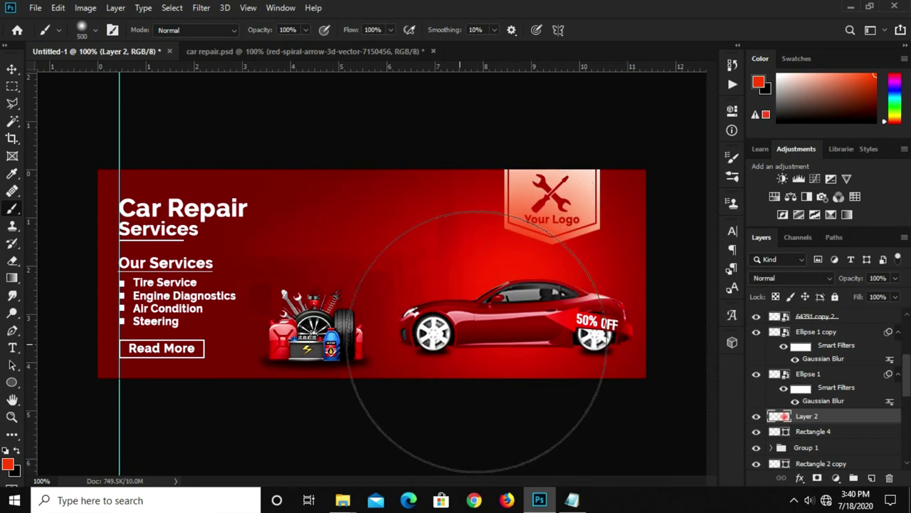
key("v")
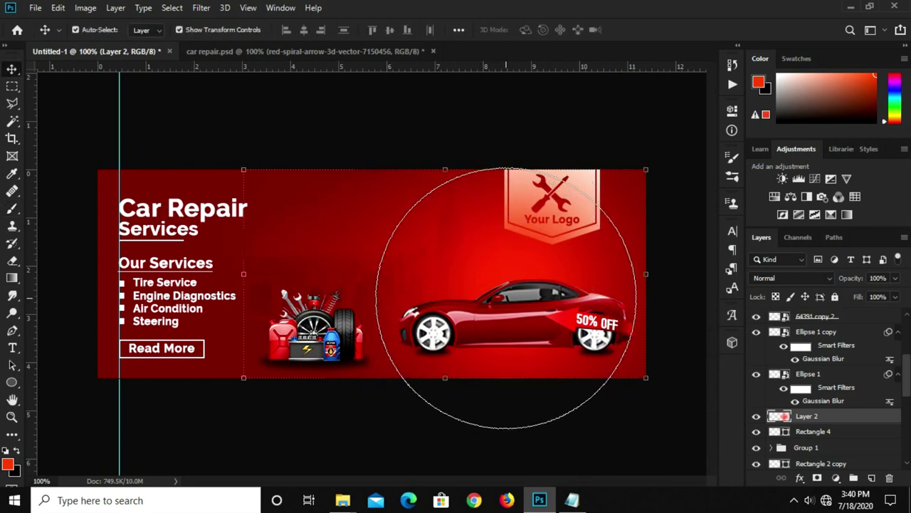
key("ctrl+t")
scroll(472, 270, "down", 2)
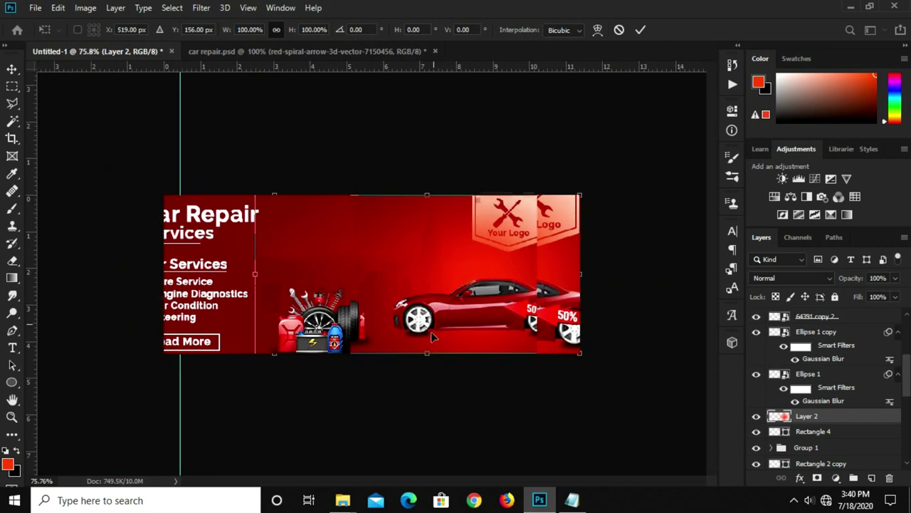
left_click_drag(427, 353, 418, 401)
left_click_drag(442, 335, 464, 346)
left_click(643, 34)
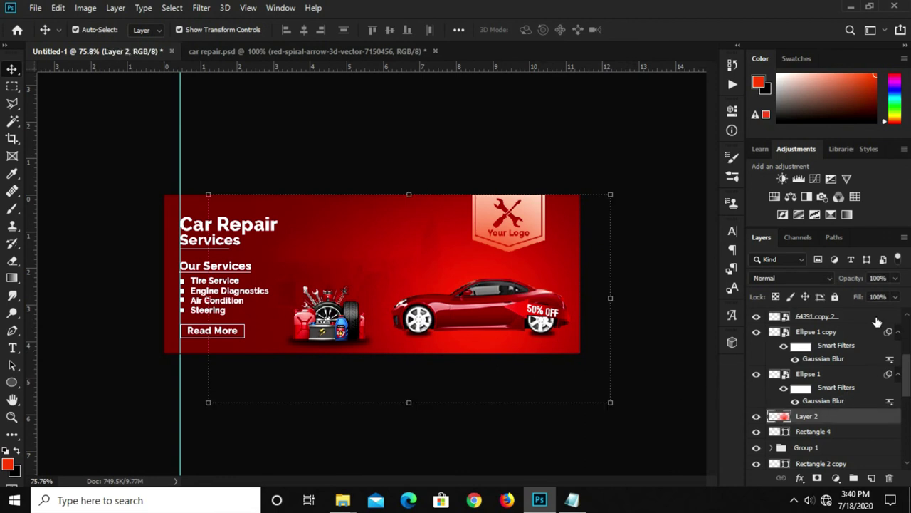
- Set the glow layer's opacity to 63% and deselect the layers
left_click(894, 278)
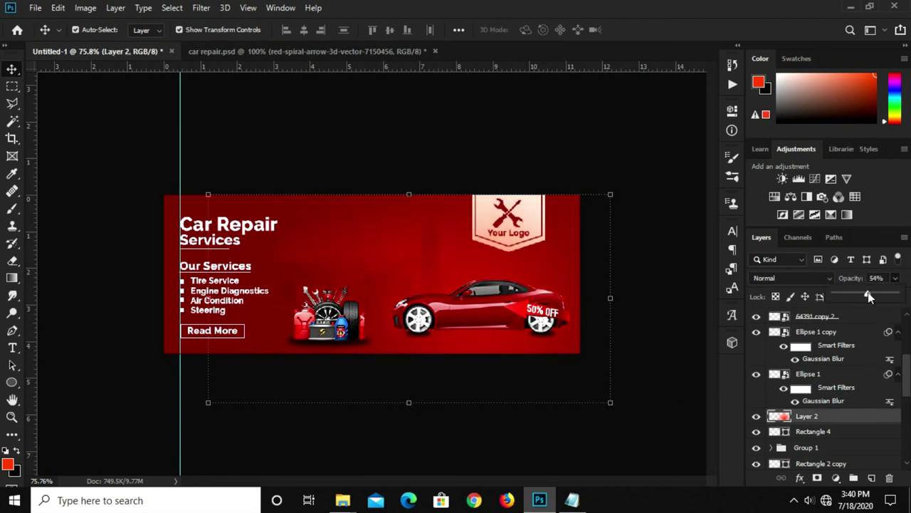
left_click_drag(868, 296, 875, 297)
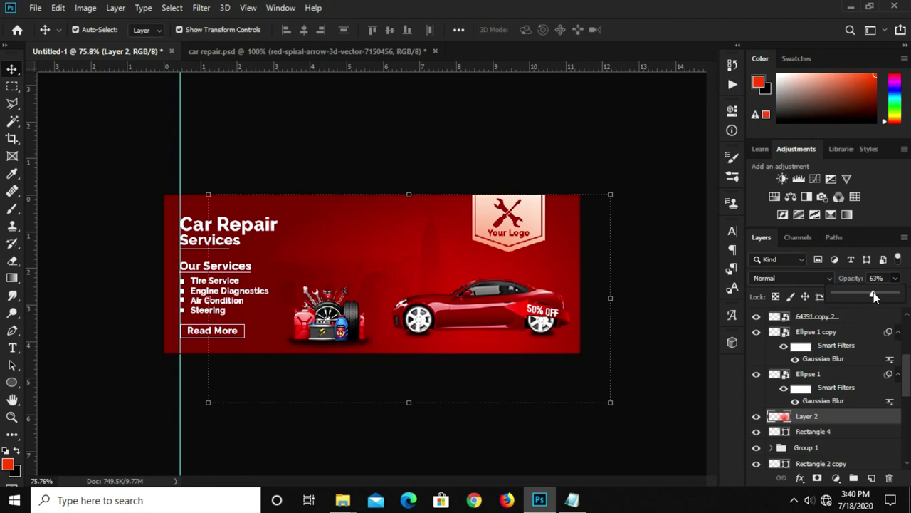
left_click(519, 173)
- Group layers Rectangle 1 through Your Logo as Group 2 and drag it to the stack's top
key("ctrl+0")
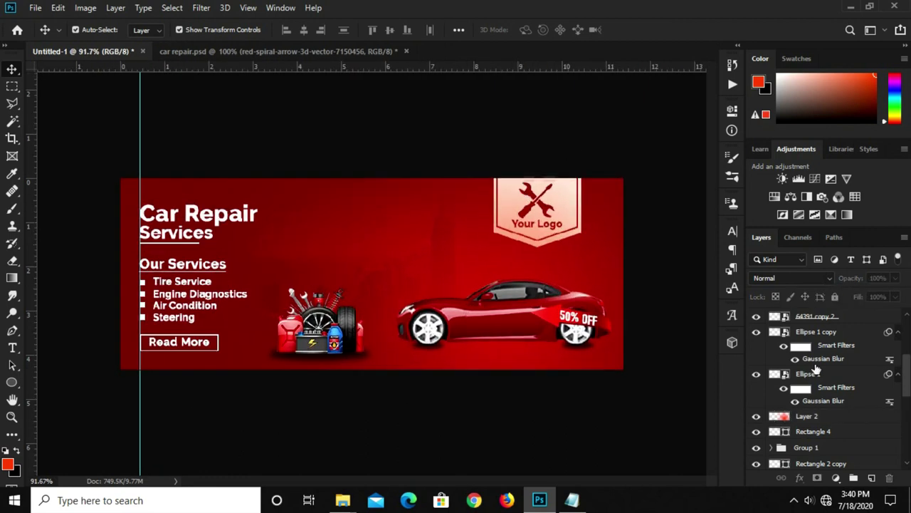
scroll(816, 368, "down", 3)
scroll(847, 406, "down", 2)
left_click(812, 399)
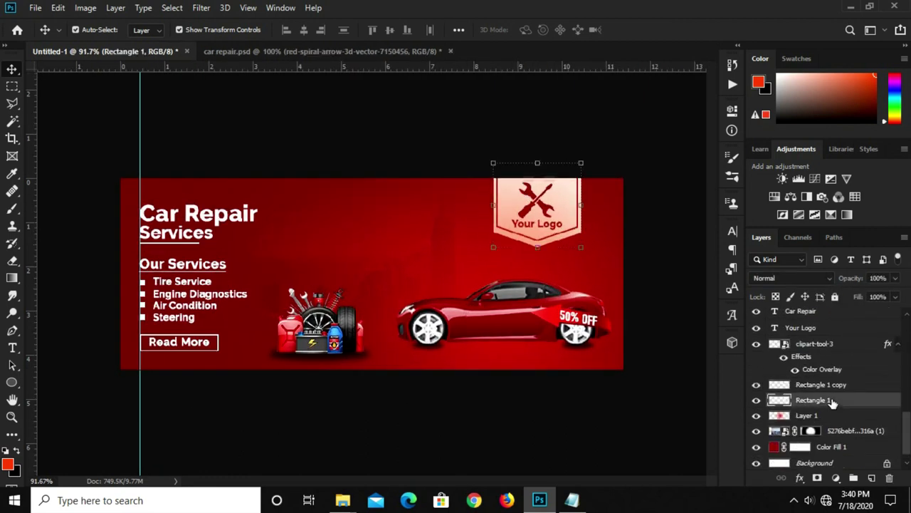
scroll(832, 403, "up", 1)
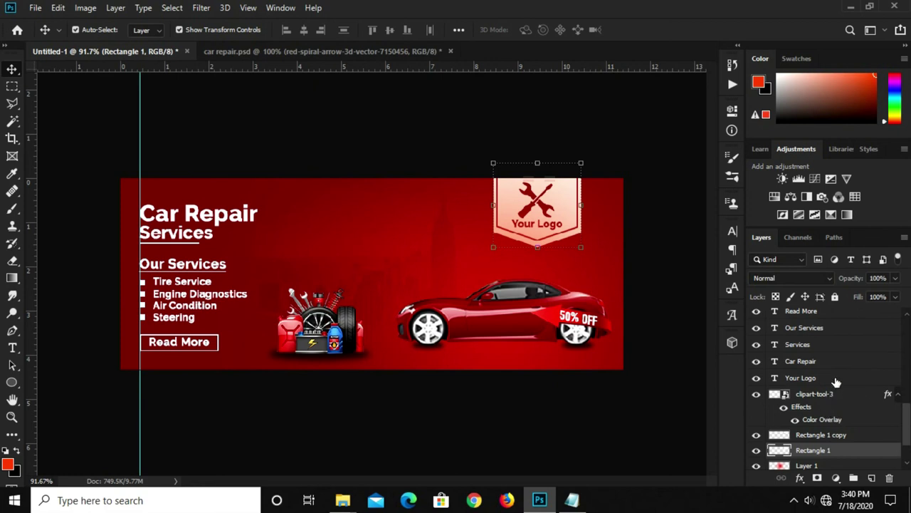
left_click(836, 379, "shift")
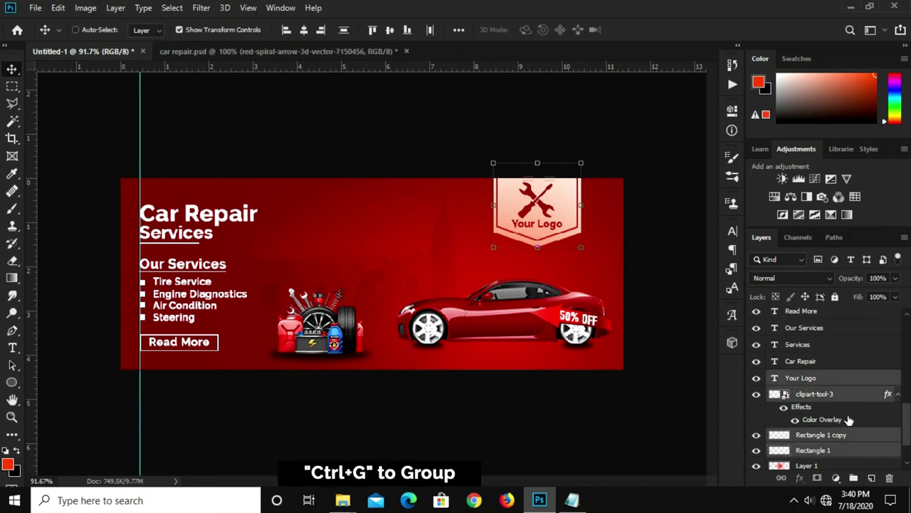
key("ctrl+g")
left_click(756, 397)
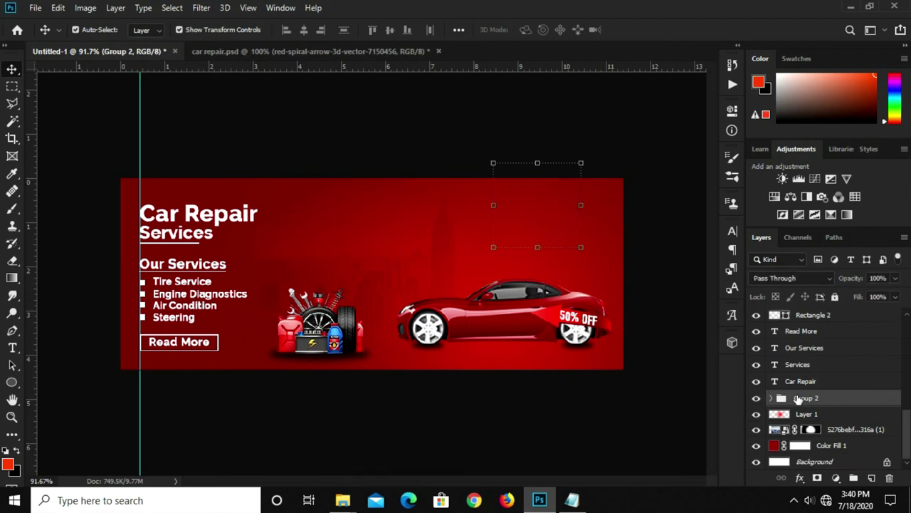
mouse_move(798, 399)
left_mouse_down()
mouse_move(819, 294)
mouse_move(816, 314)
left_mouse_up()
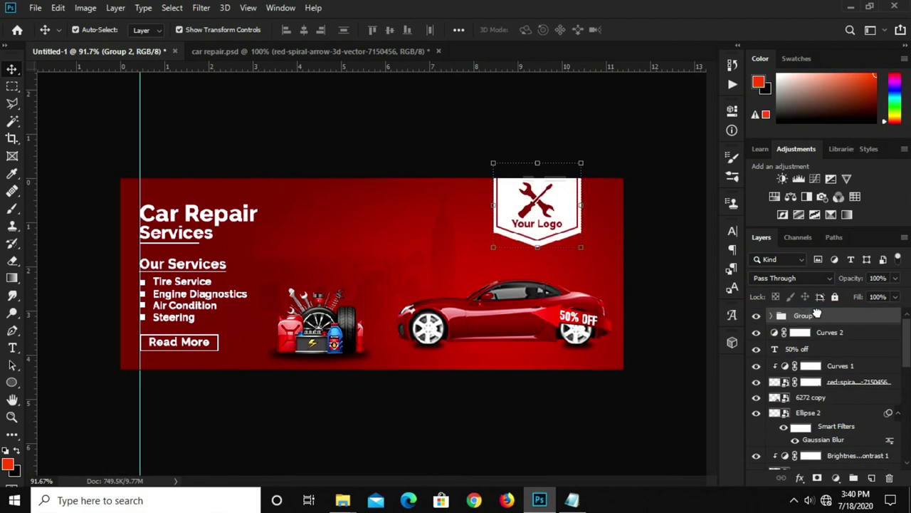
left_click(447, 134)
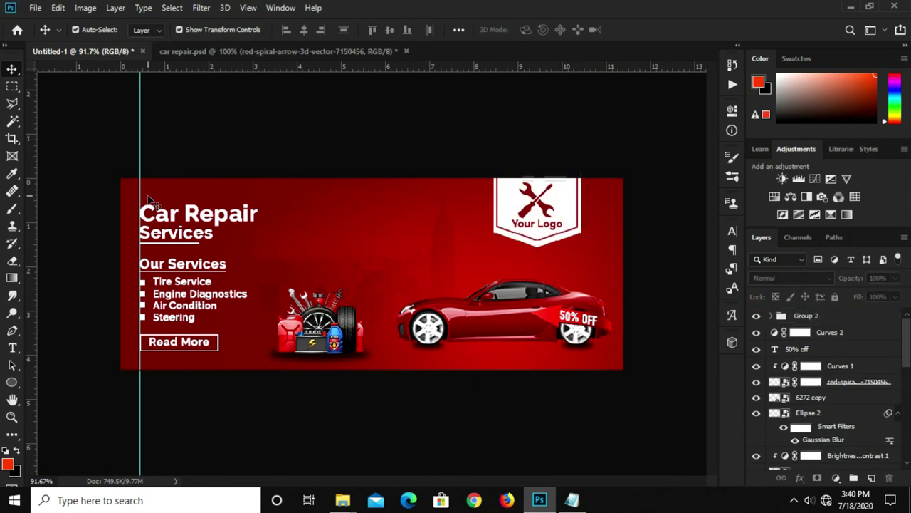
- Clear all guides with View > Clear Guides and zoom the banner to 100%
left_click(248, 7)
left_click(267, 333)
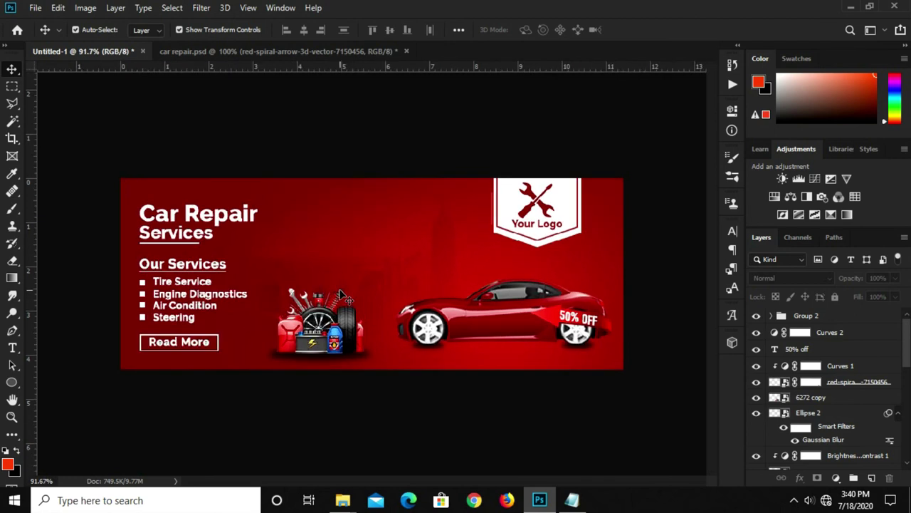
key("ctrl+1")
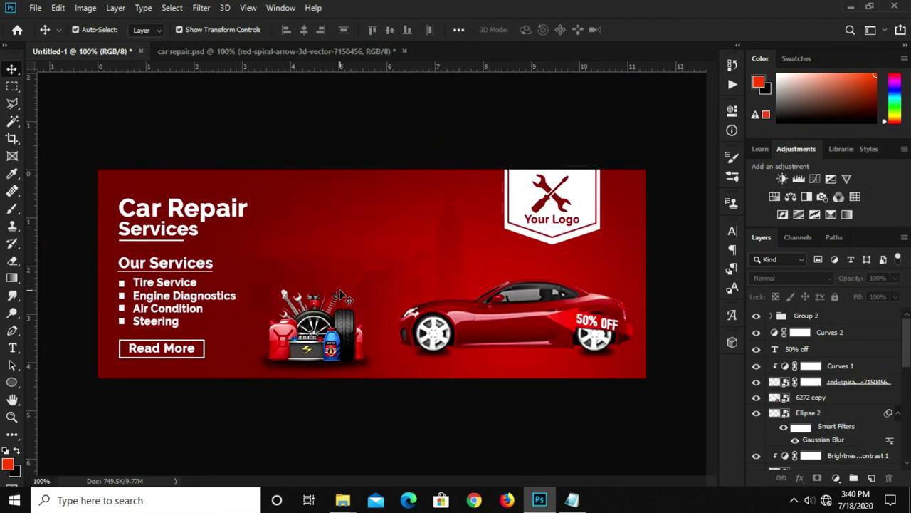